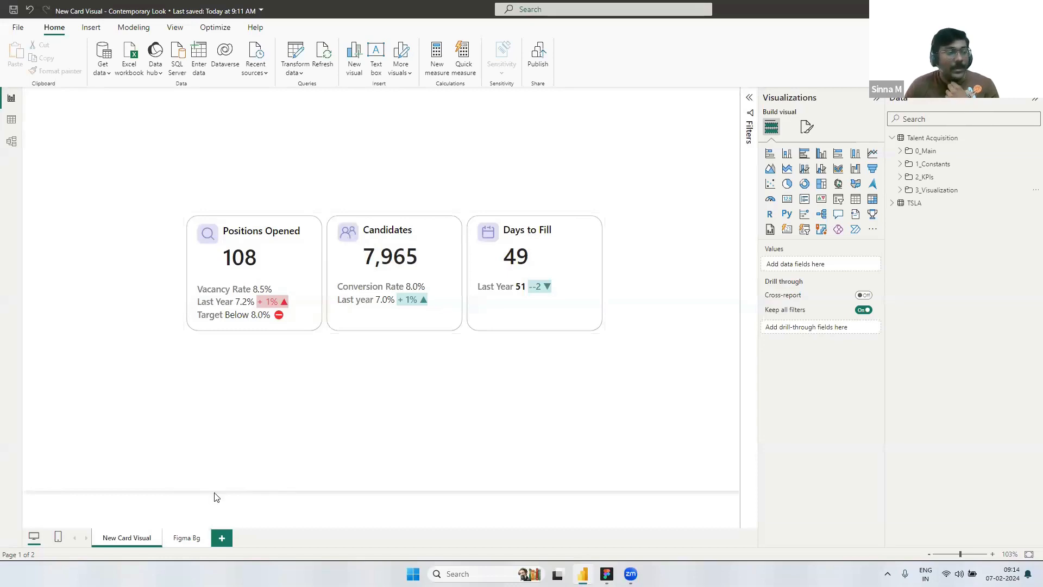
Step: Preview the Figma Bg page and move the three-card visual on the New Card Visual page higher up the canvas
left_click(190, 541)
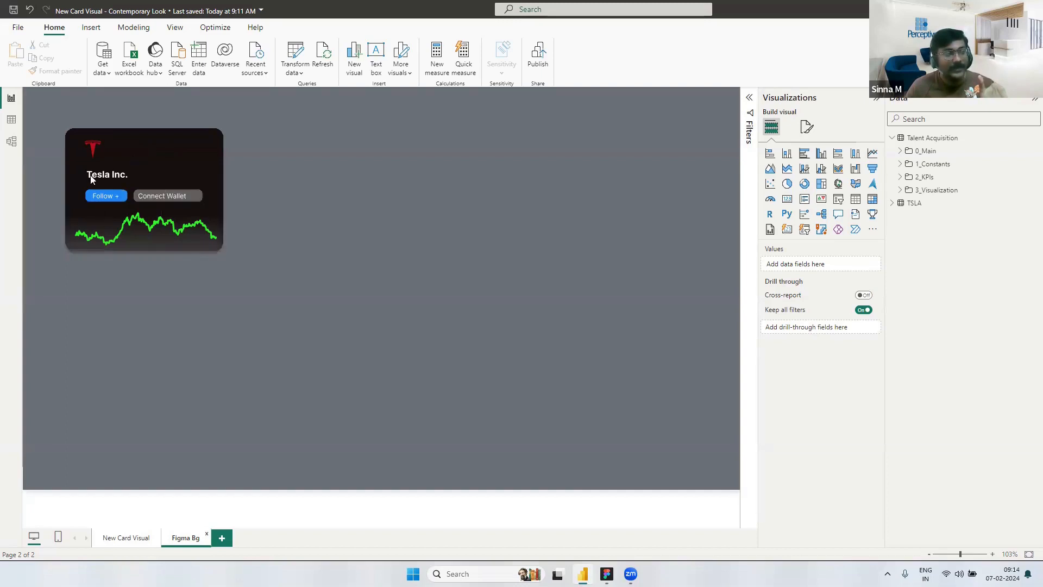
left_click(125, 538)
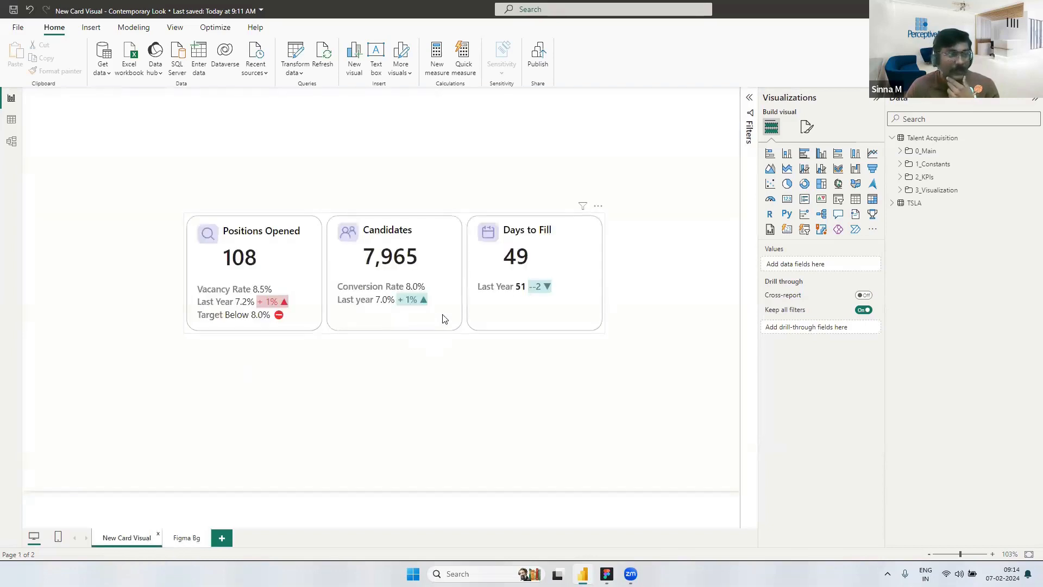
left_click_drag(394, 325, 407, 249)
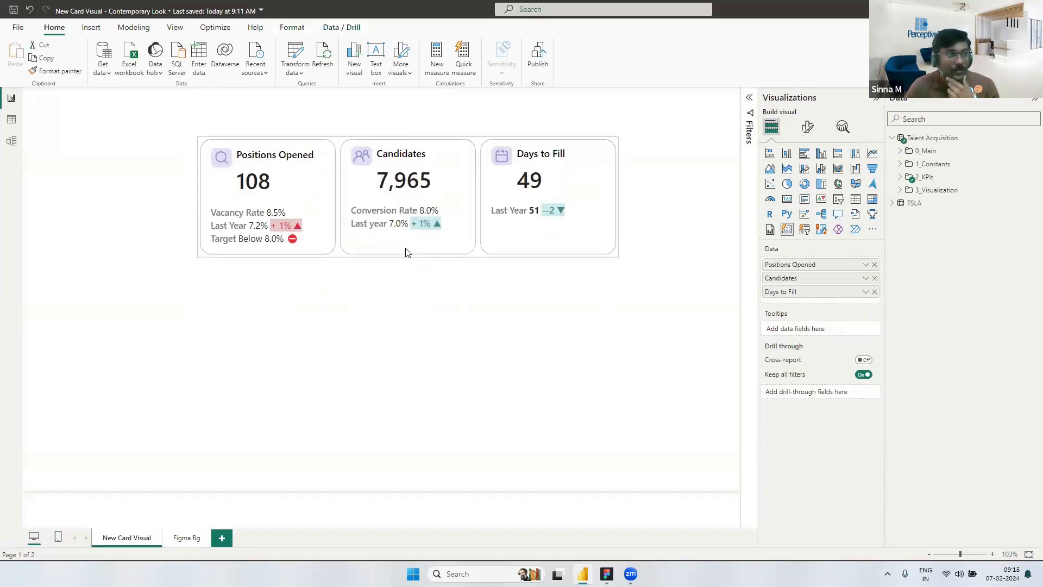
Step: Examine the Talent Acquisition table's rows and the Metric ID and Value columns in its 0_Main folder
left_click(11, 120)
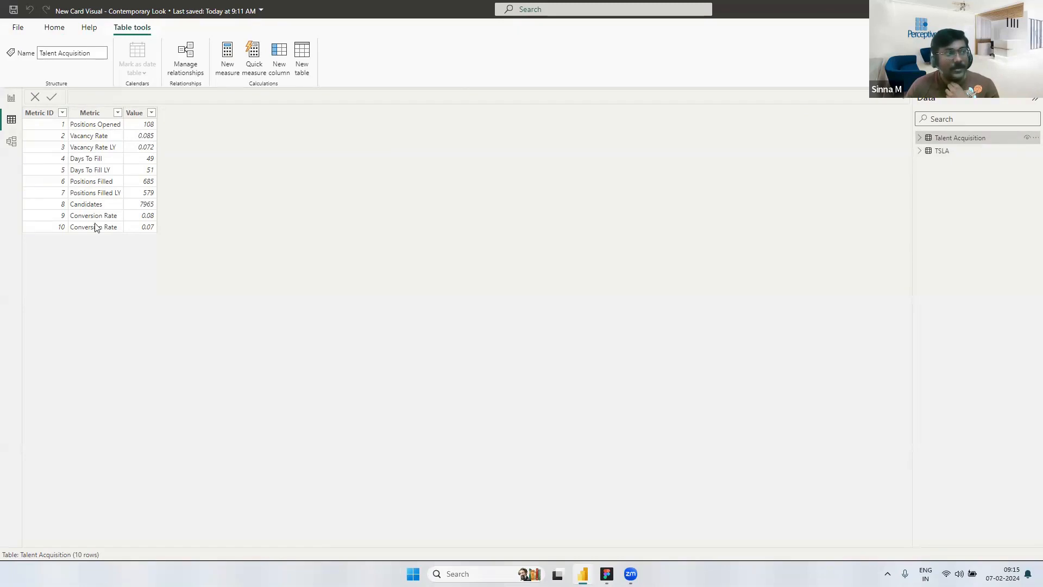
left_click(11, 99)
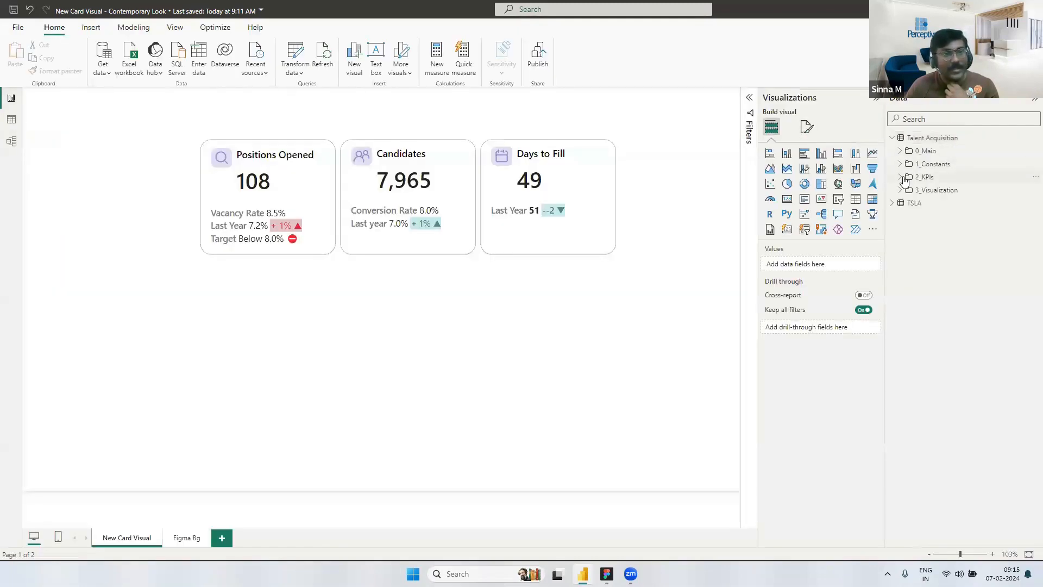
left_click(902, 180)
left_click(902, 152)
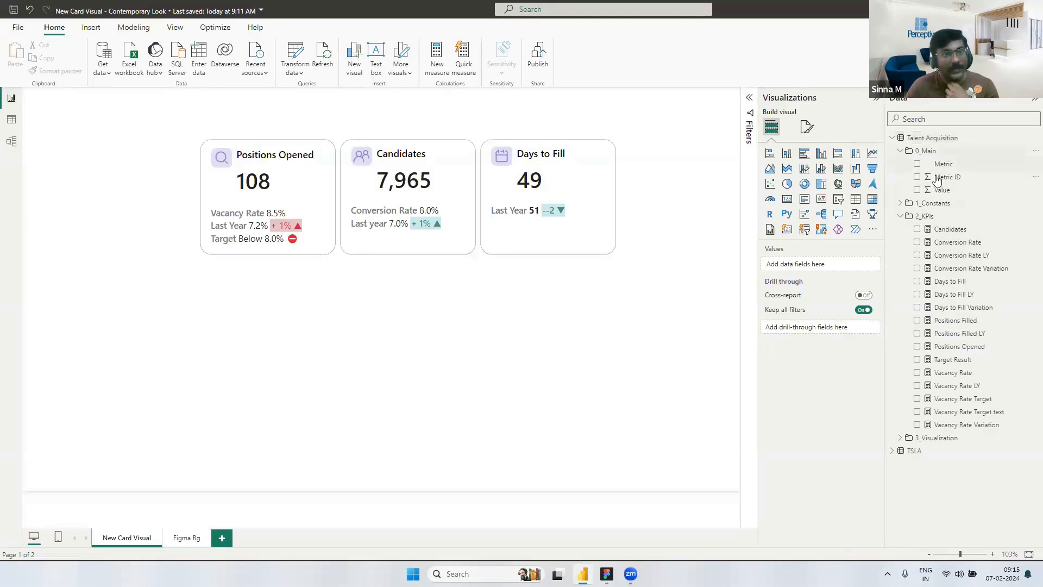
left_click(943, 189)
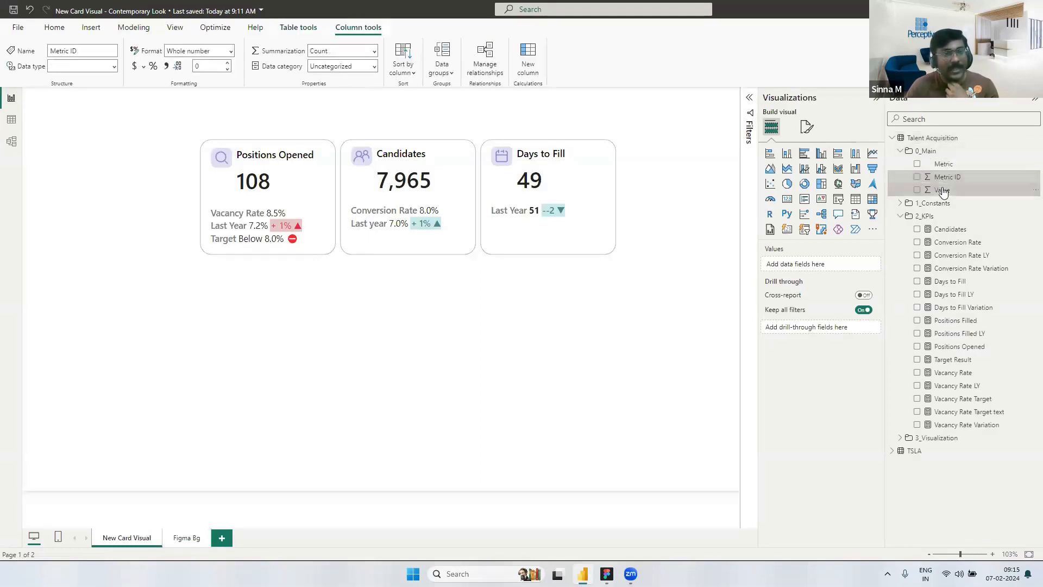
left_click(11, 120)
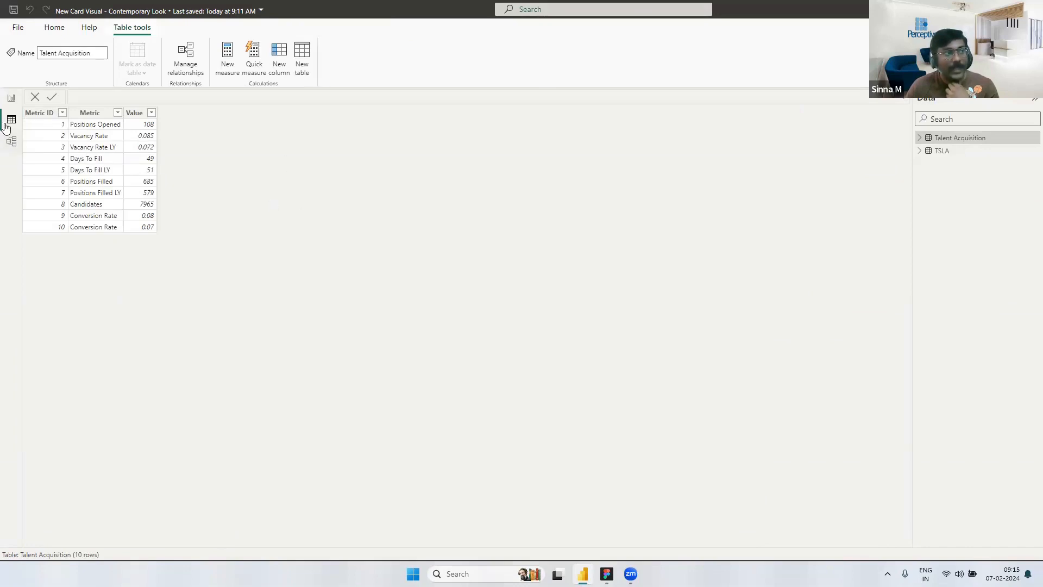
left_click(11, 98)
left_click(904, 155)
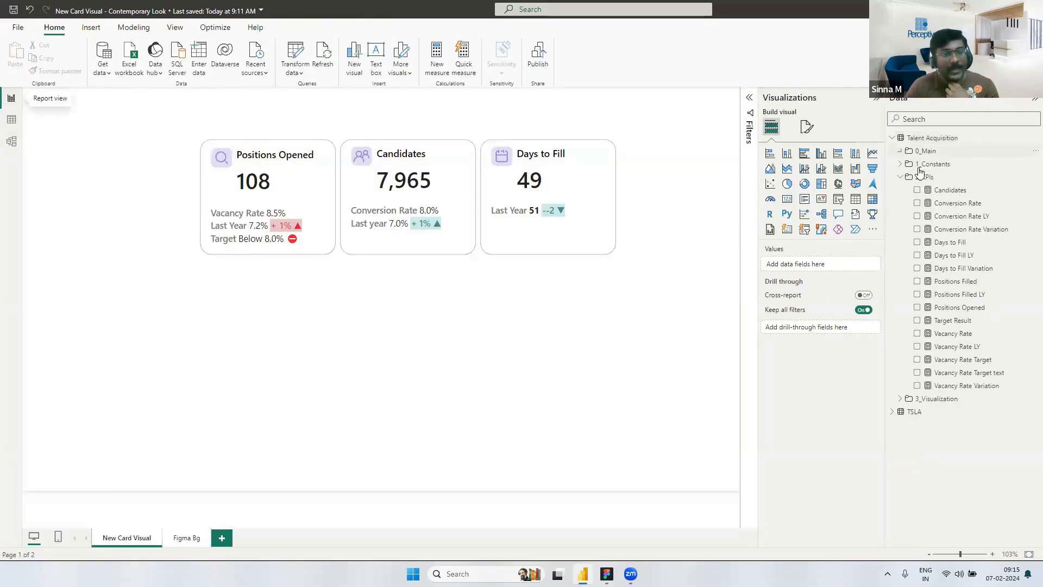
Step: Compare the Candidates, Positions Opened and Conversion Rate measure formulas with the Metric IDs in the Talent Acquisition table
left_click(952, 191)
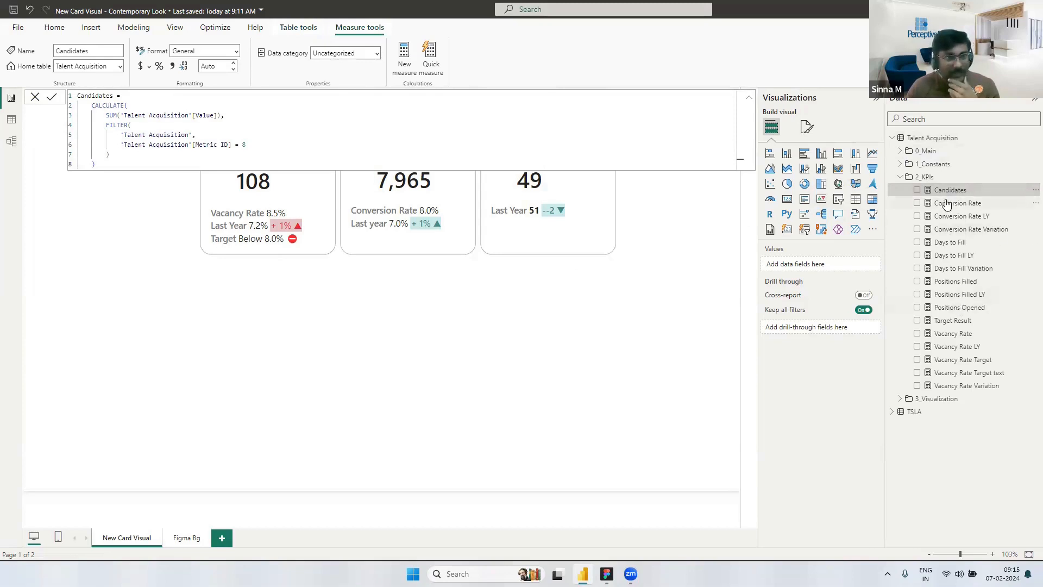
left_click(956, 307)
left_click(11, 121)
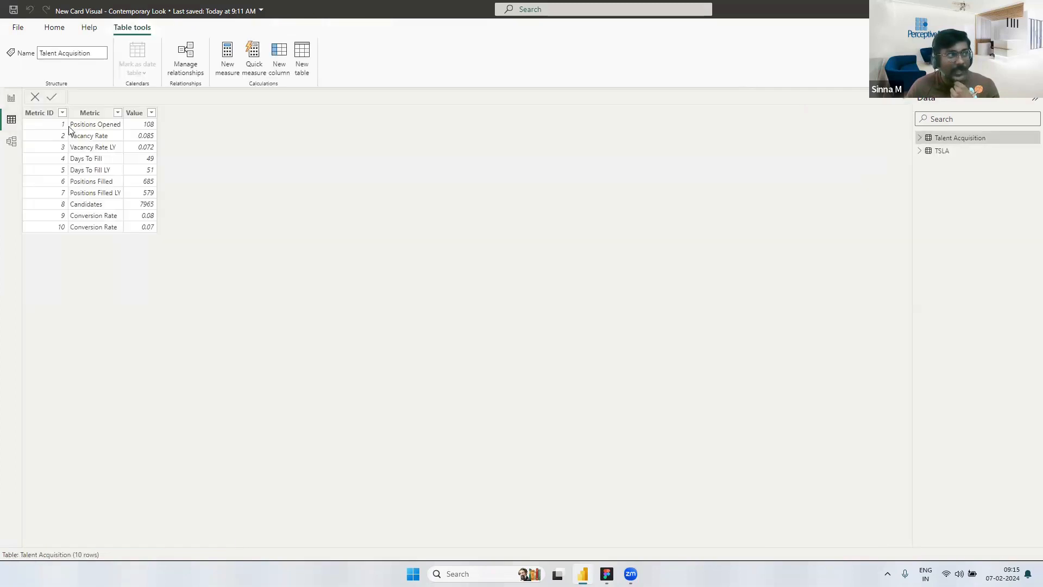
left_click(11, 98)
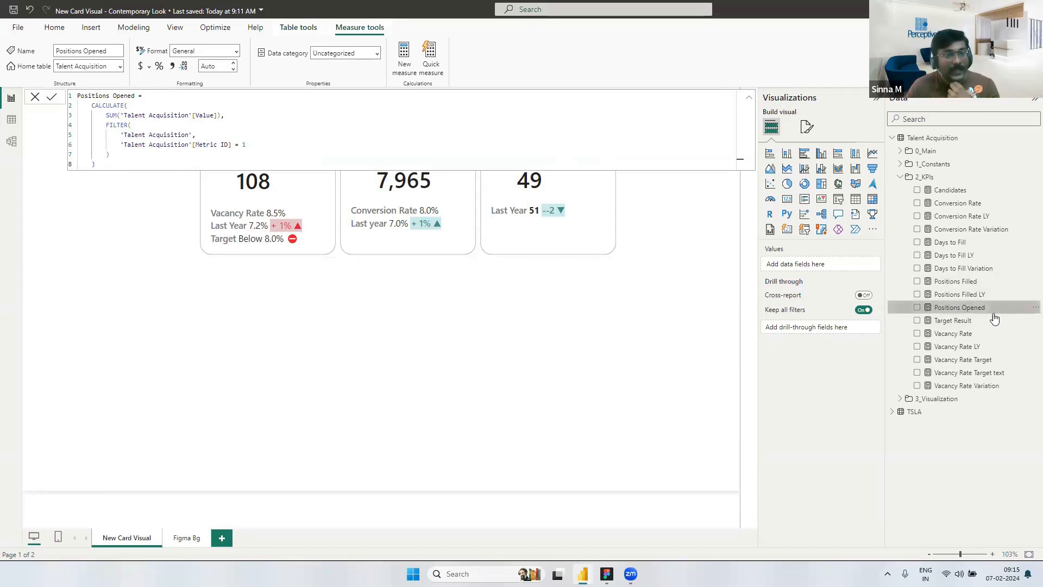
left_click(960, 191)
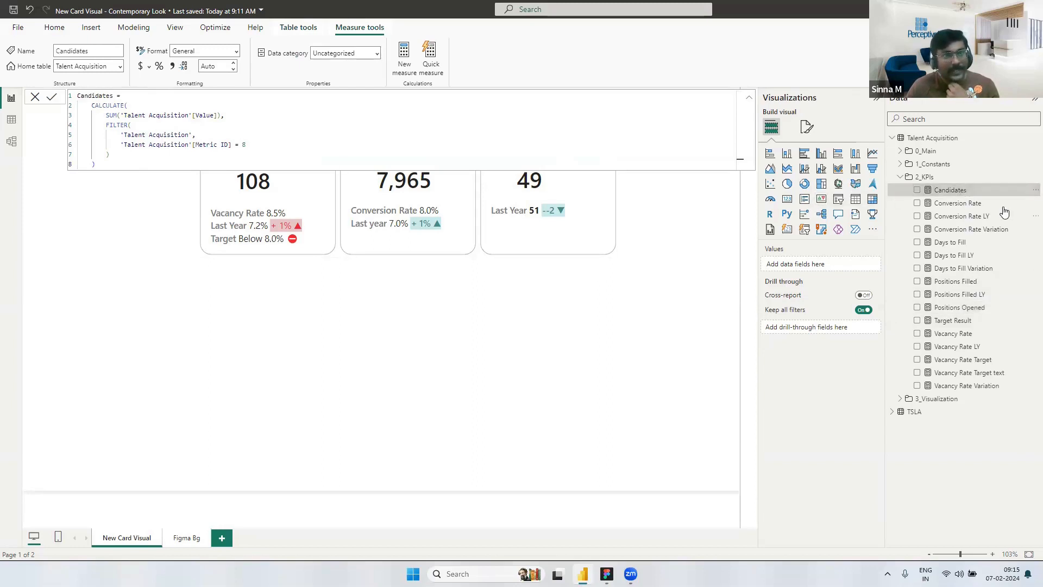
left_click(969, 205)
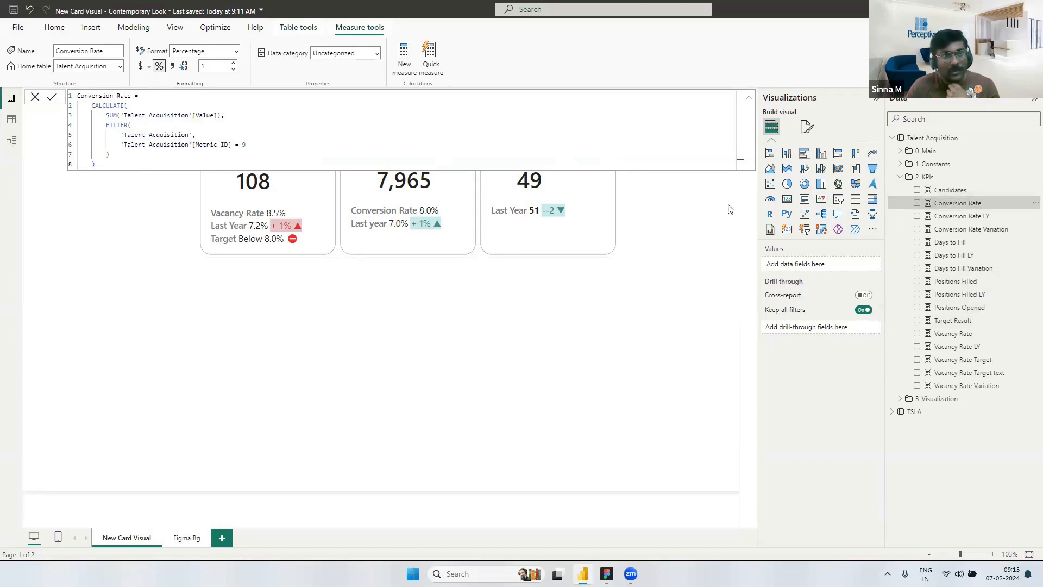
left_click(12, 120)
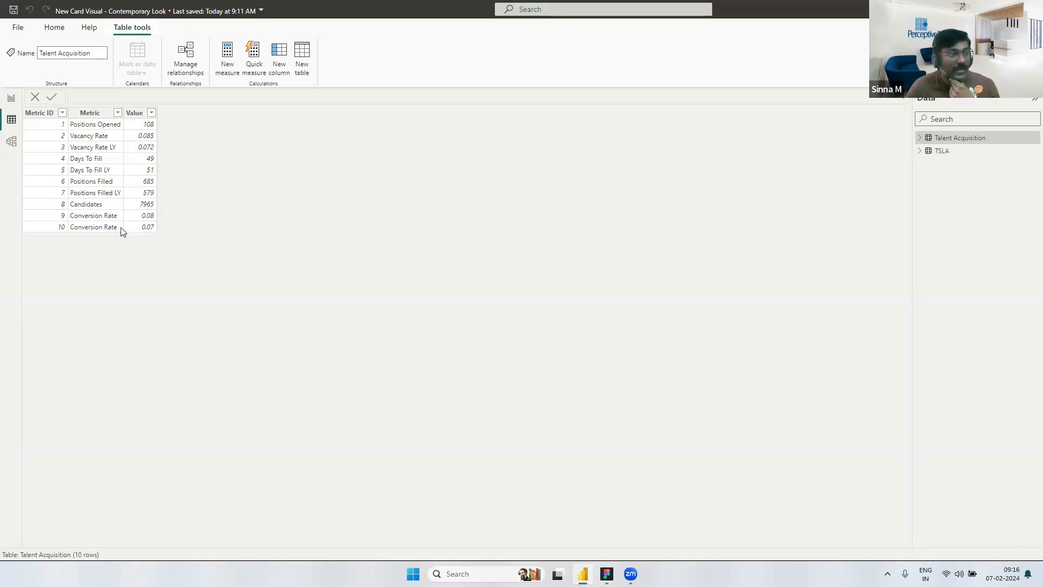
left_click(11, 101)
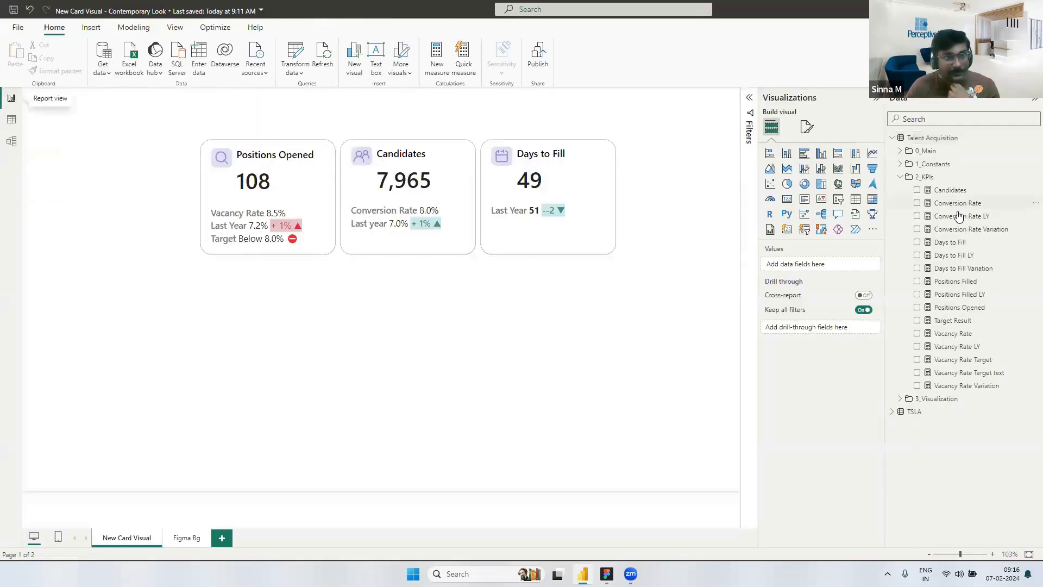
Step: Review the formulas of Days to Fill LY, Days to Fill Variation, Vacancy Rate Variation and Vacancy Rate Target
left_click(947, 259)
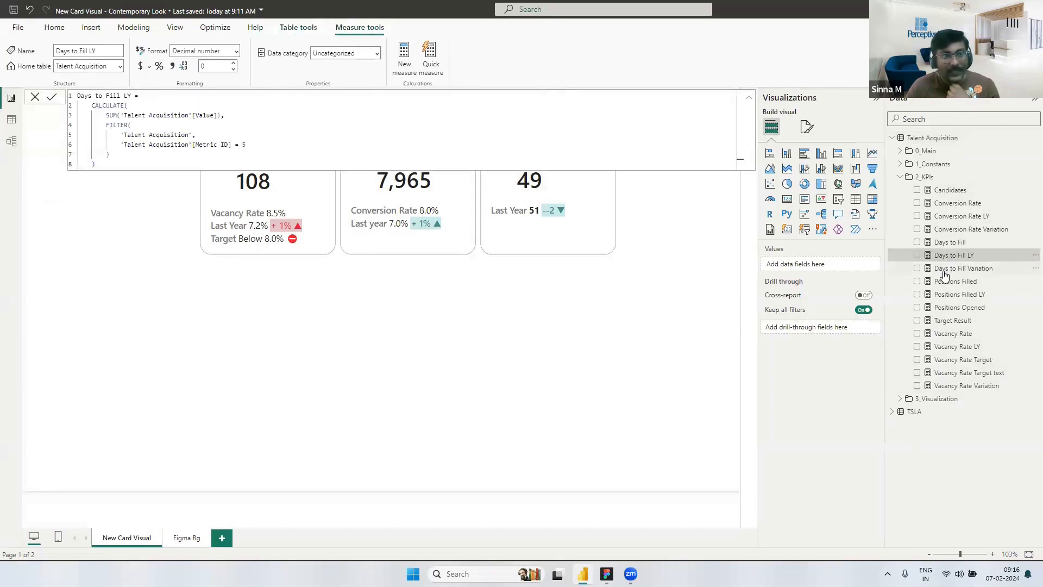
left_click(943, 270)
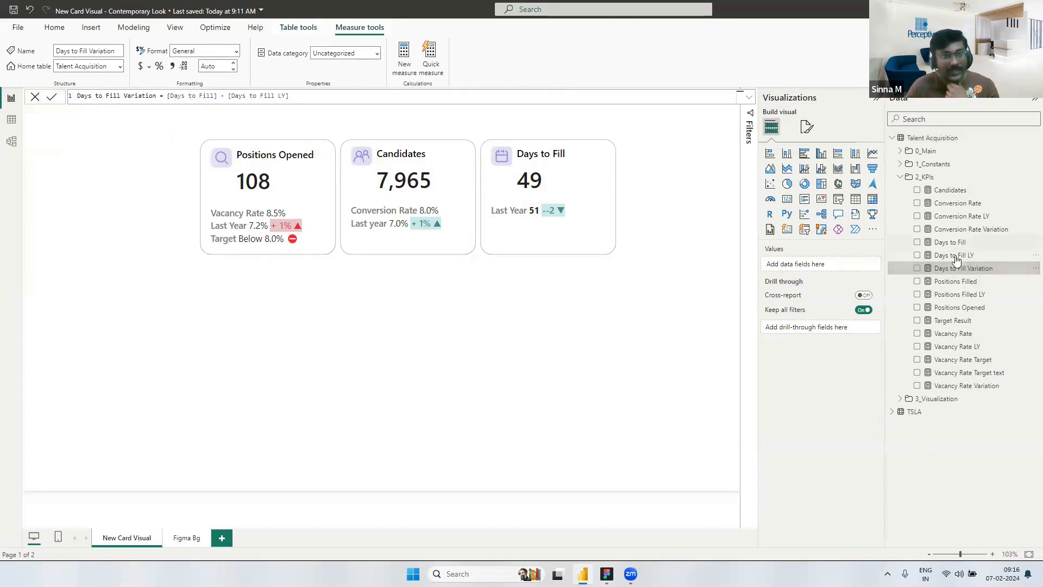
left_click(961, 386)
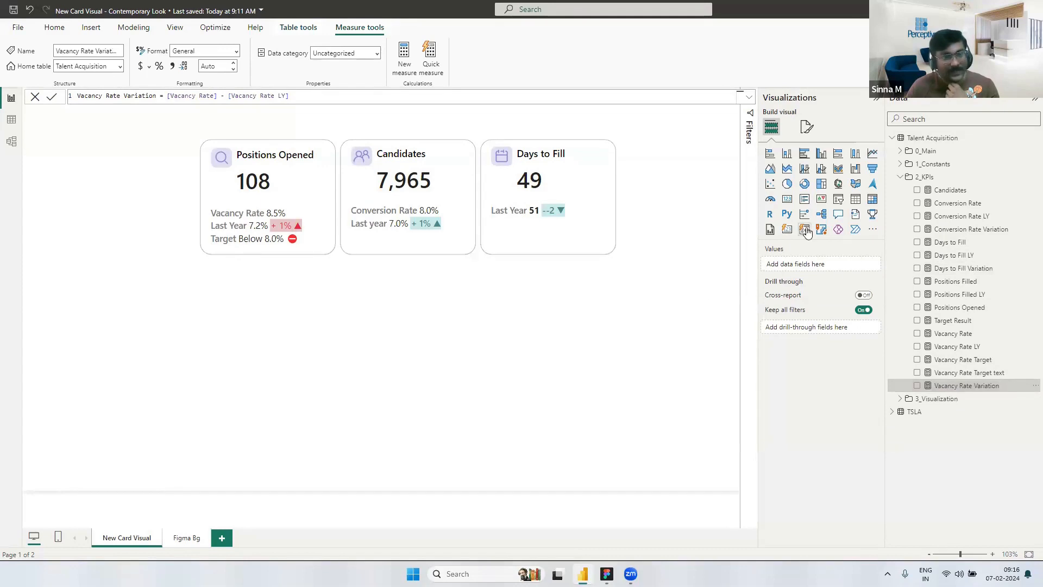
left_click(960, 362)
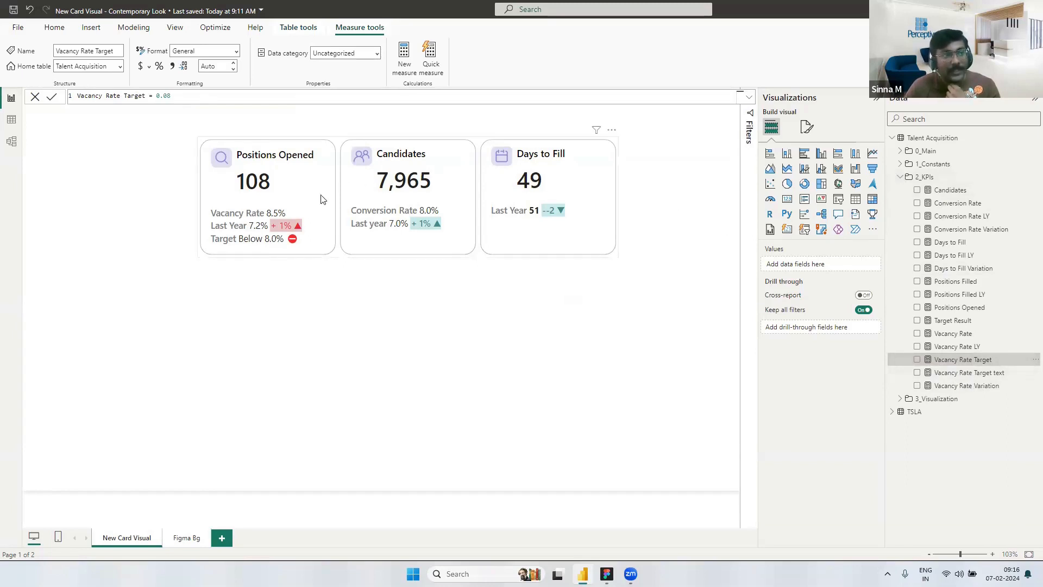
Step: Inspect the four dark and light green and red color measures in the Colors folder of 1_Constants
left_click(901, 177)
left_click(900, 164)
left_click(909, 177)
left_click(909, 242)
left_click(956, 189)
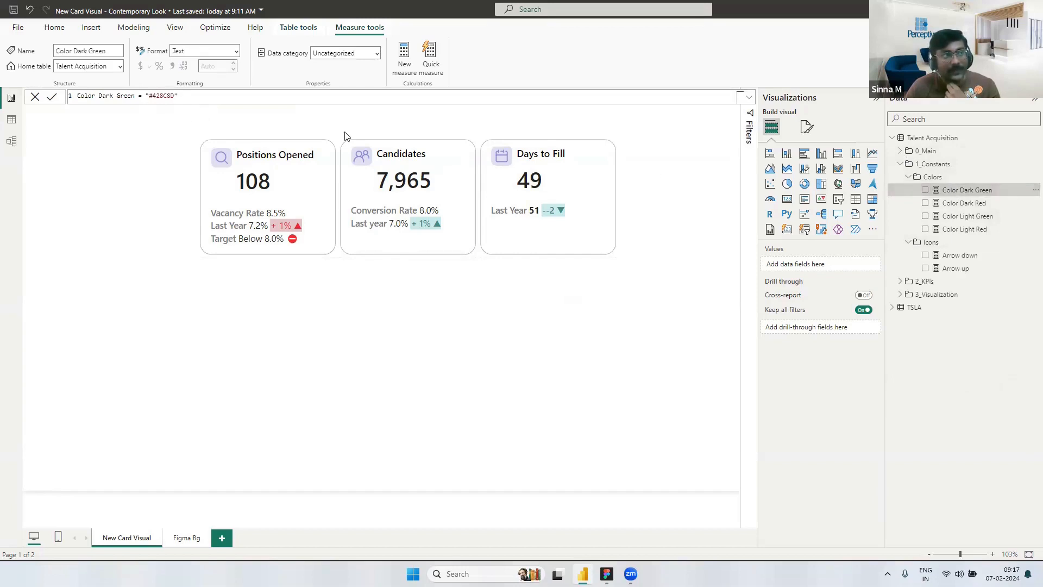
left_click(961, 203)
left_click(960, 217)
left_click(960, 231)
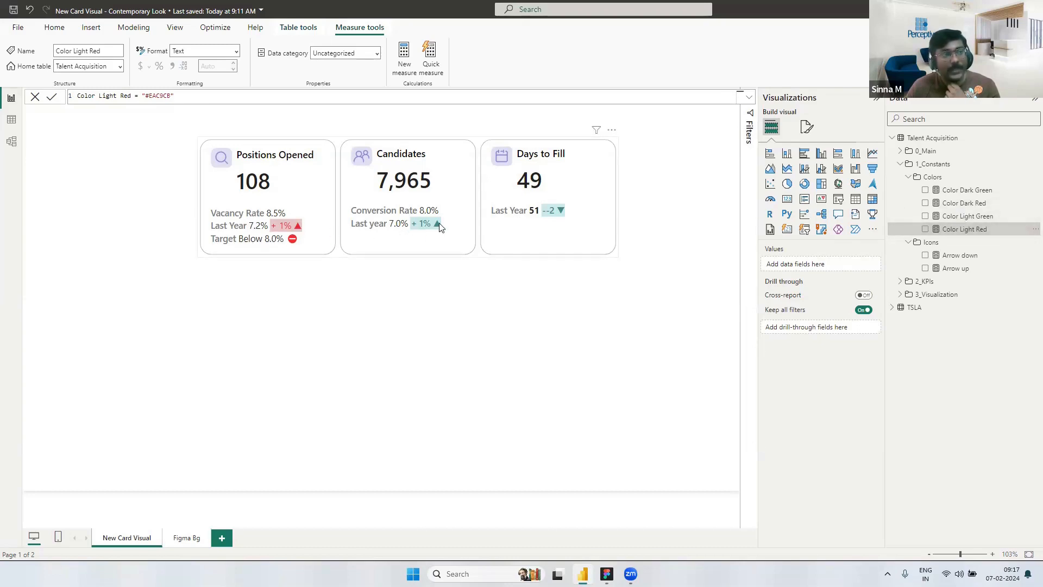
Step: Inspect the Arrow down and Arrow up icon measures and the list of measures in the 3_Visualization folder
left_click(950, 258)
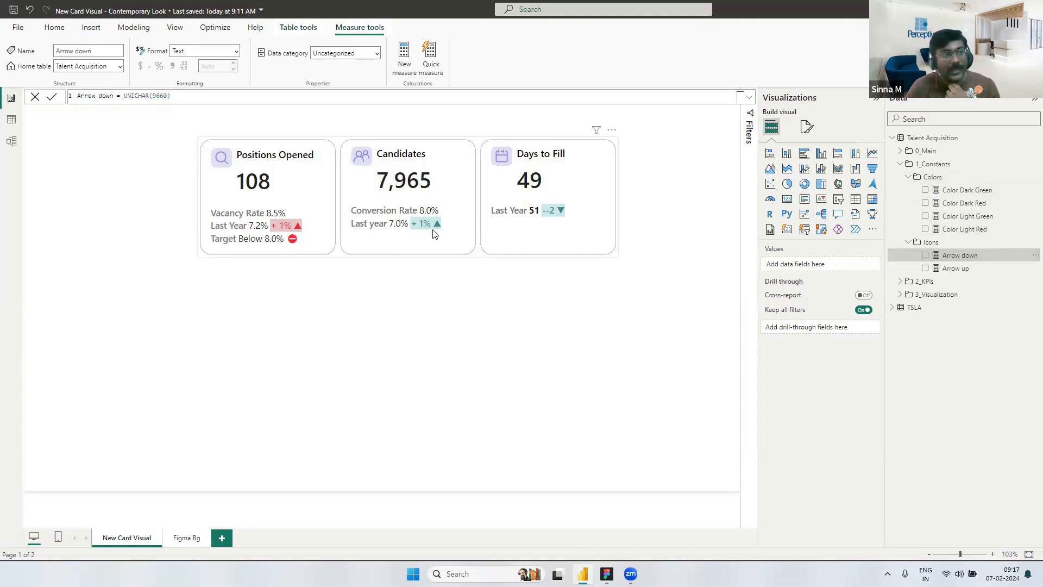
left_click(956, 268)
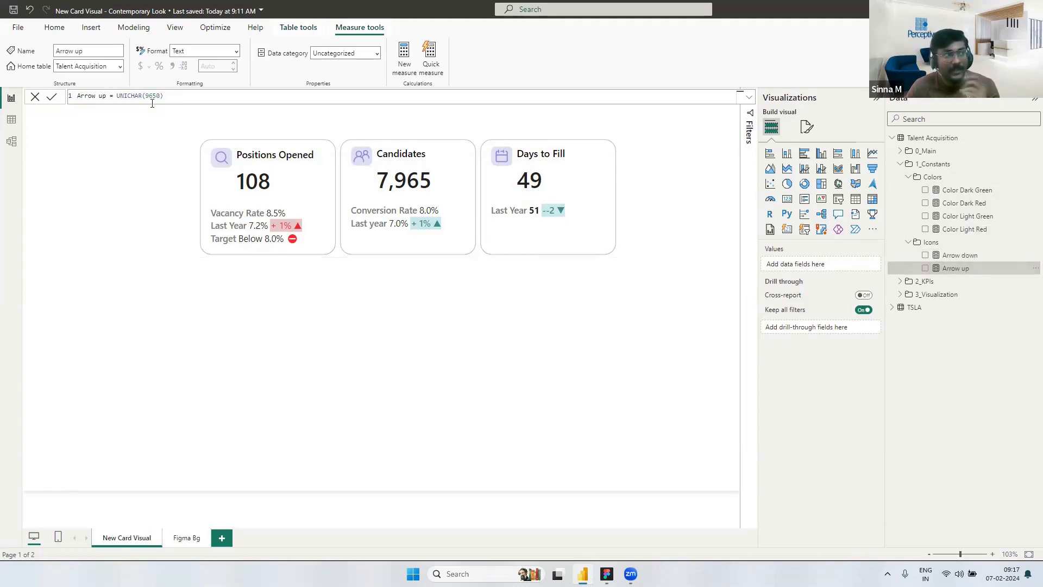
left_click(909, 242)
left_click(909, 177)
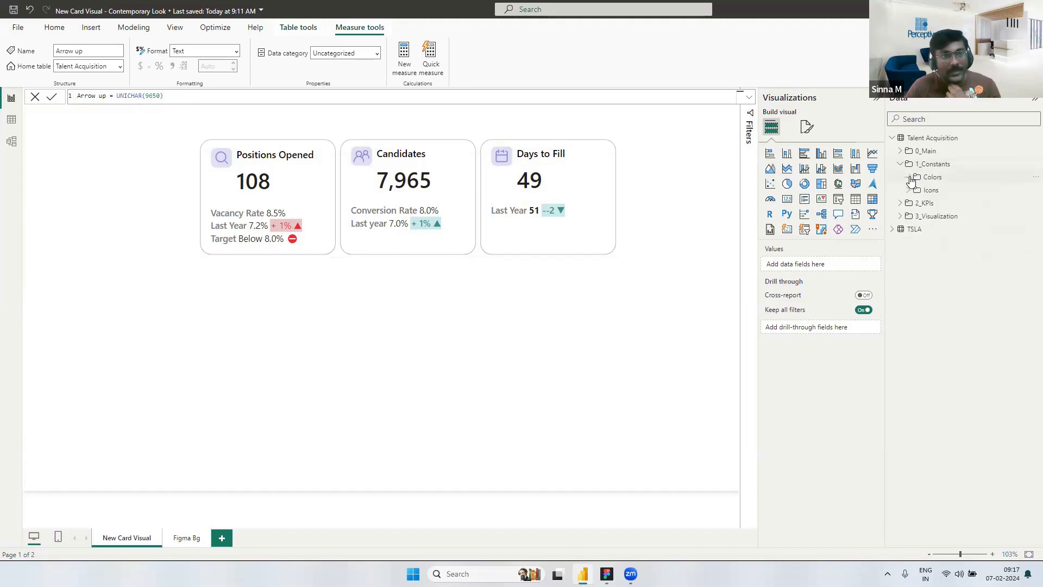
left_click(900, 216)
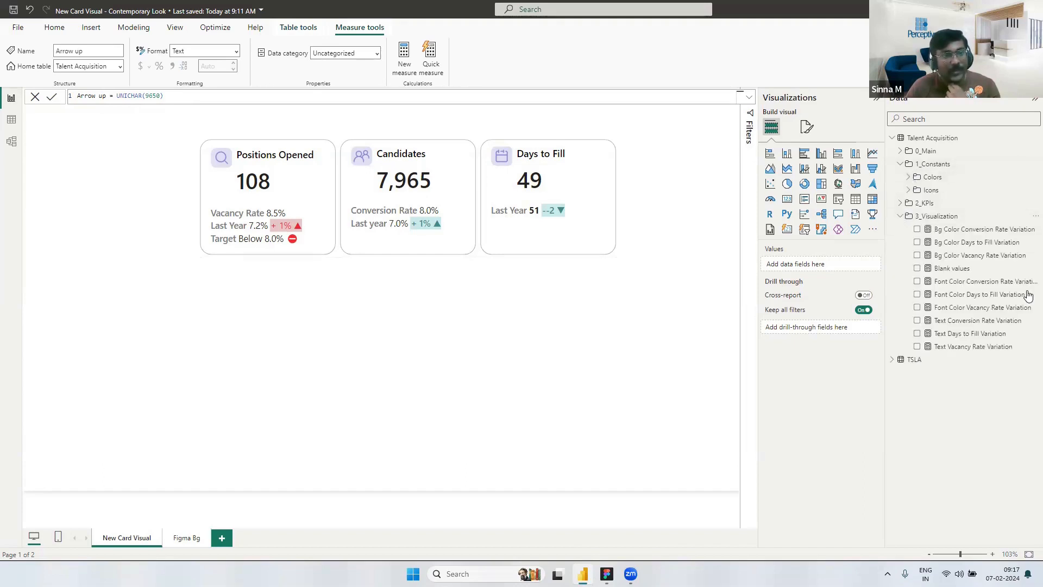
left_click(901, 216)
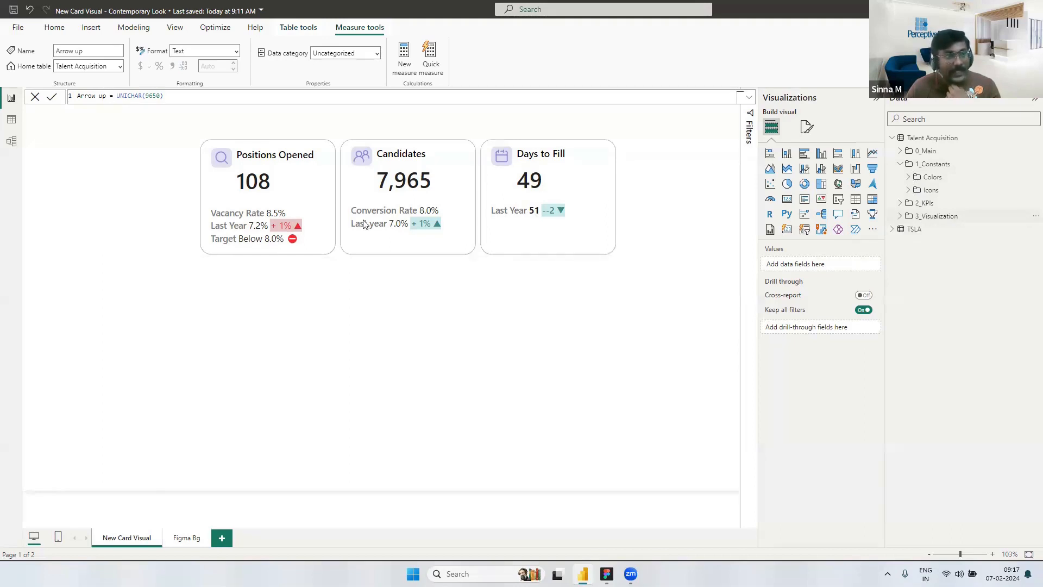
Step: Insert an empty new card visual and place it directly below the existing three-card visual
left_click(787, 231)
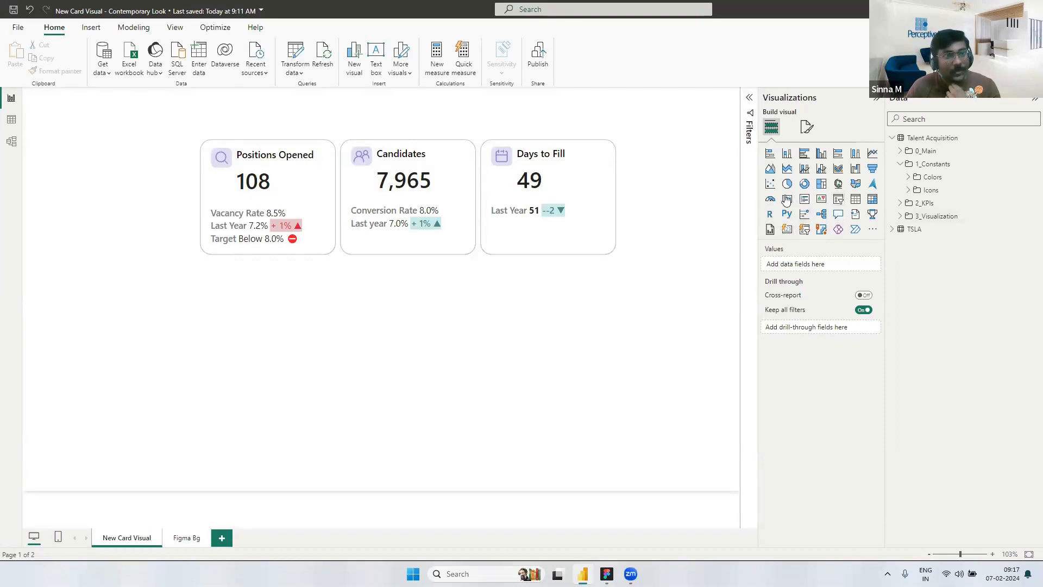
left_click(787, 230)
left_click_drag(191, 395, 283, 346)
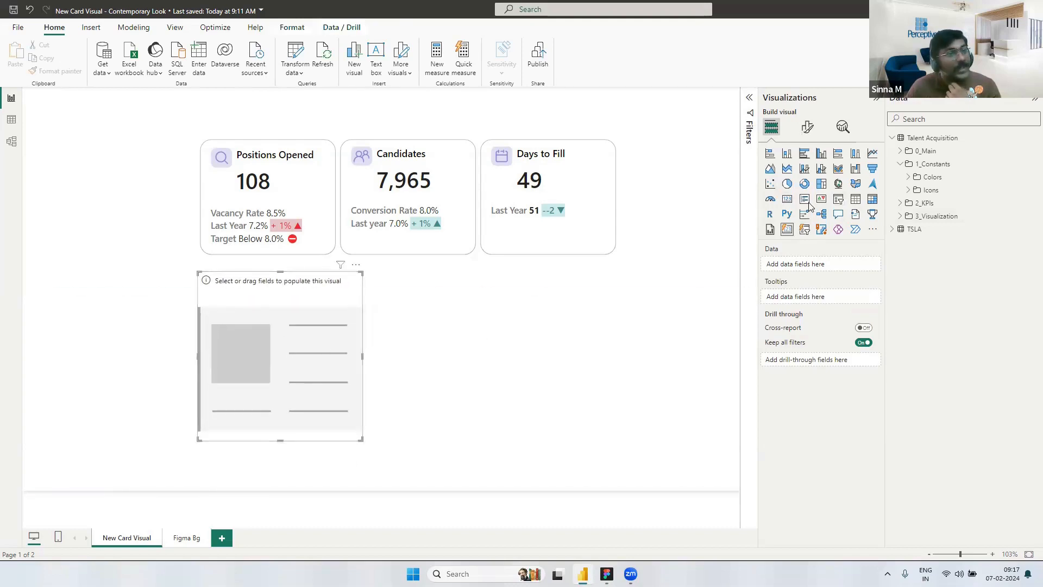
left_click(806, 130)
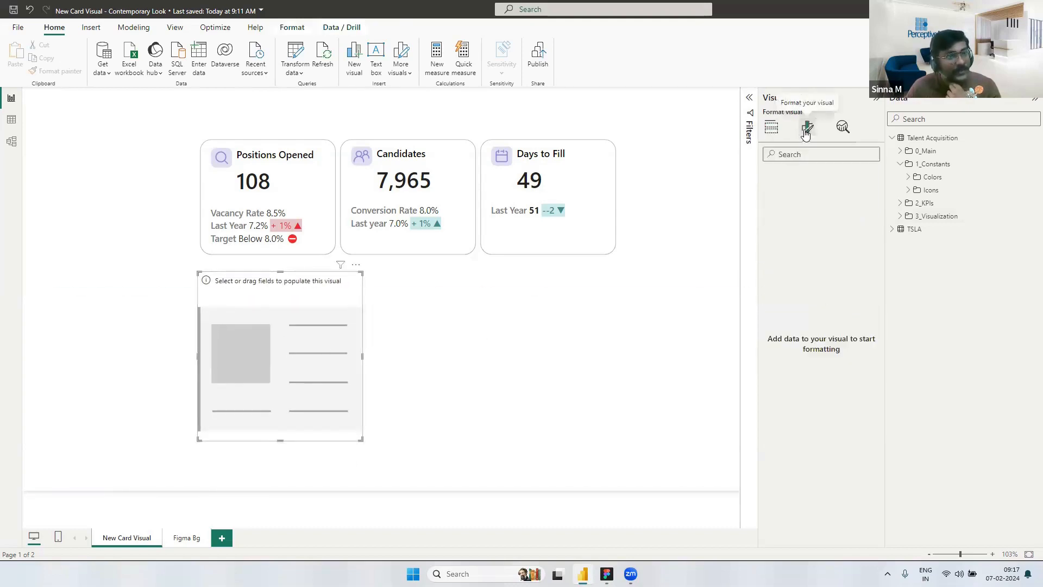
left_click(771, 126)
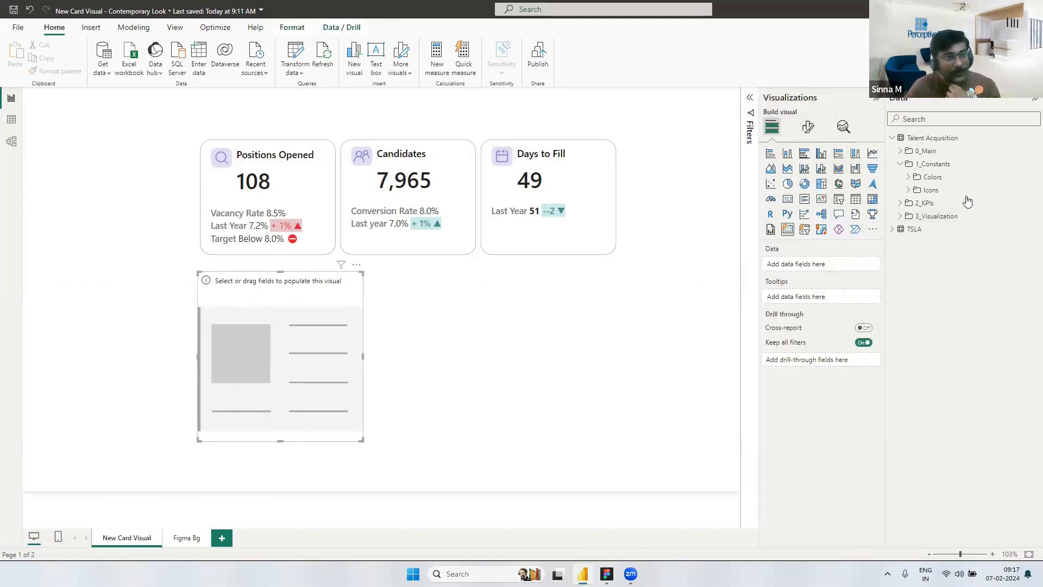
Step: Add Positions Opened, Candidates and Days to Fill to the new card visual and widen it to match the cards above
left_click(900, 216)
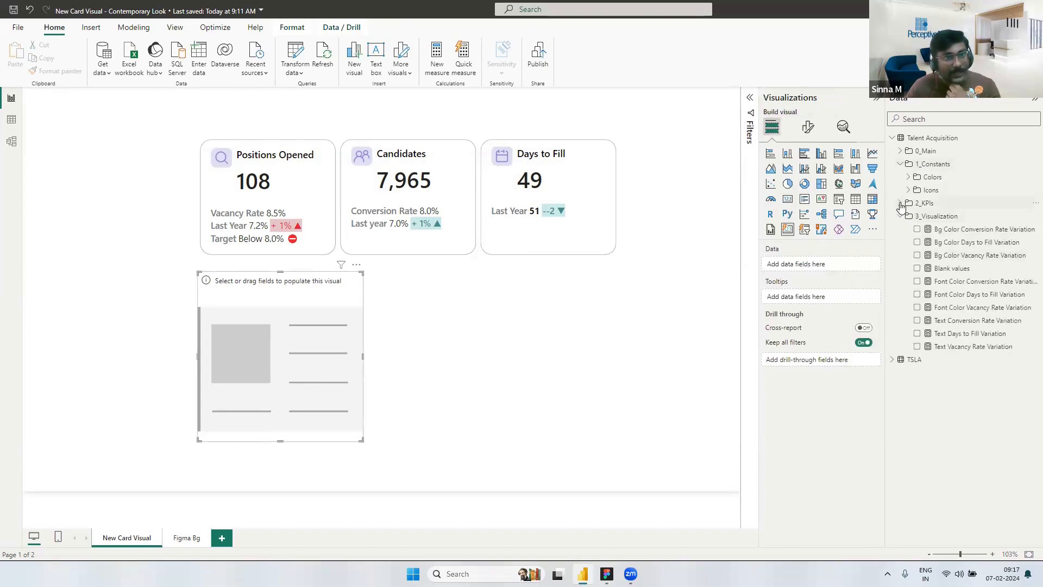
left_click(900, 204)
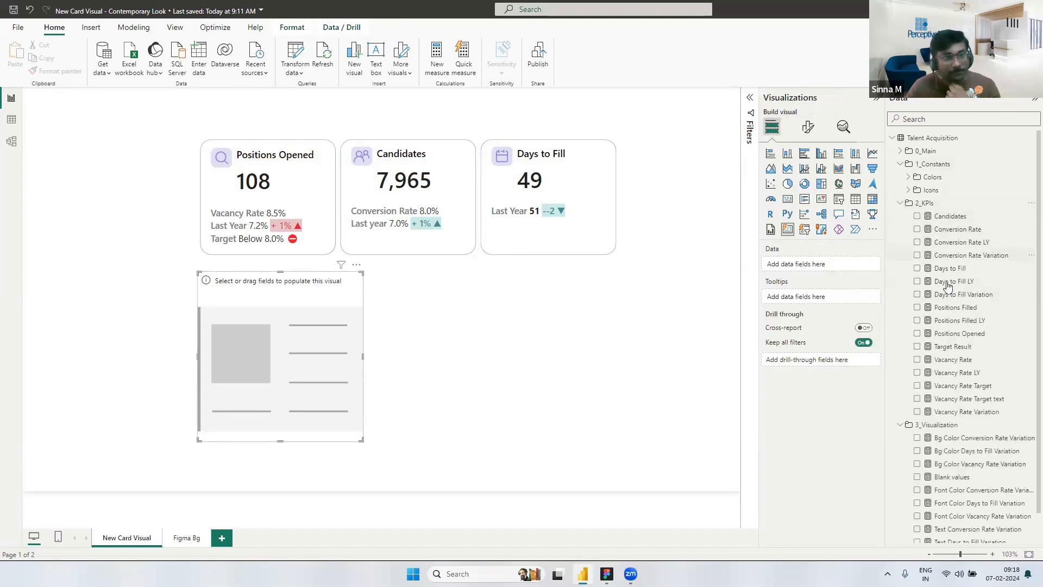
left_click_drag(954, 341, 828, 265)
left_click_drag(944, 217, 836, 273)
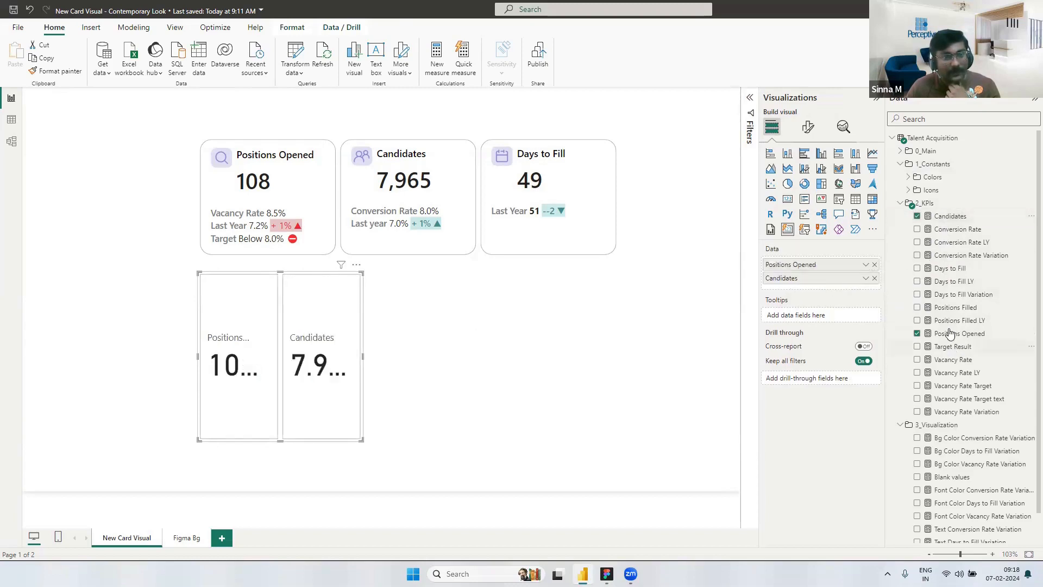
left_click_drag(944, 269, 792, 297)
left_click_drag(363, 354, 620, 356)
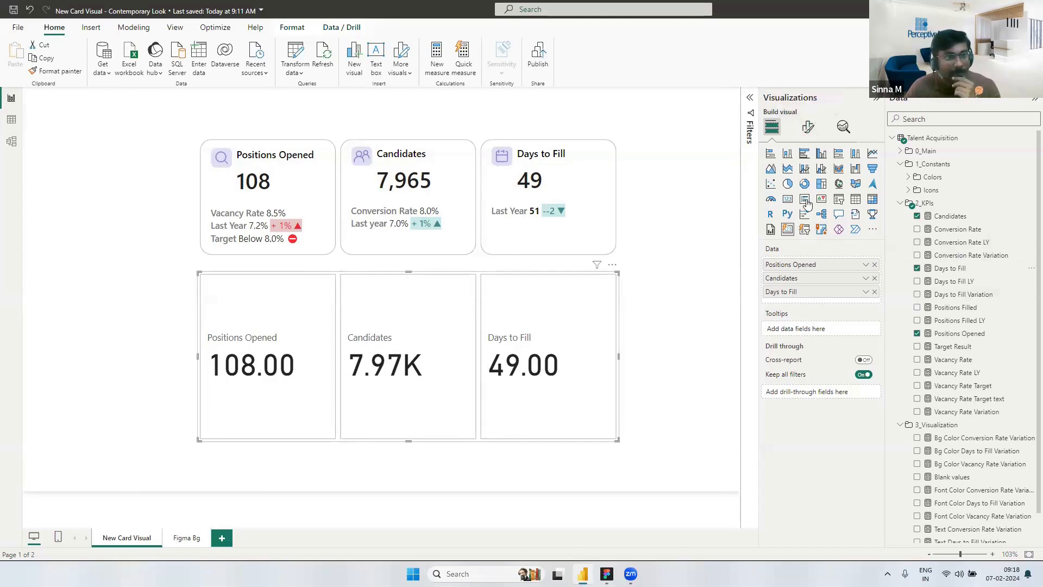
Step: Change the shape of the cards in the new visual to Rounded Rectangle with 10% rounded corners
left_click(808, 127)
left_click(763, 208)
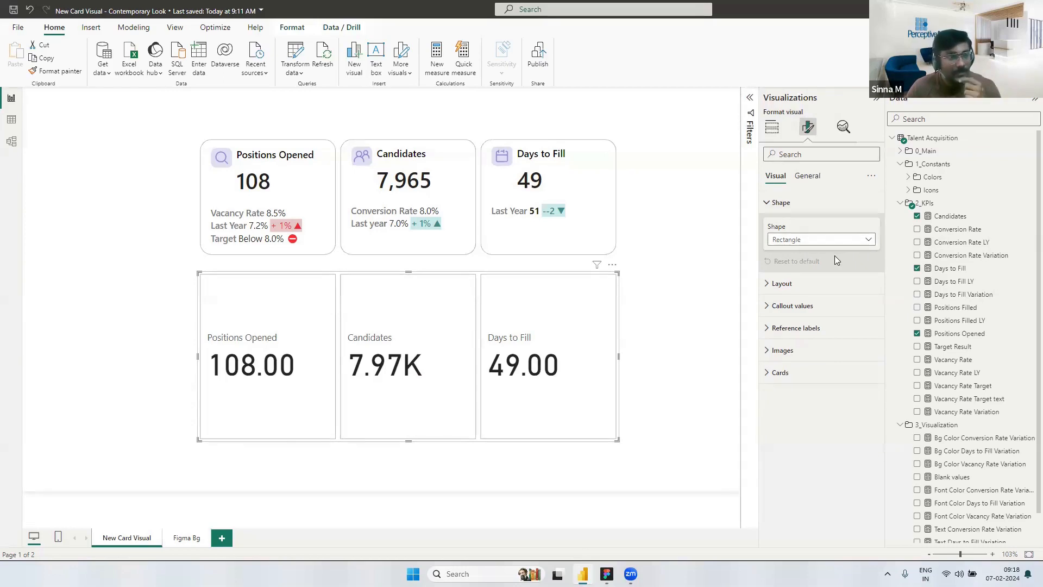
left_click(807, 243)
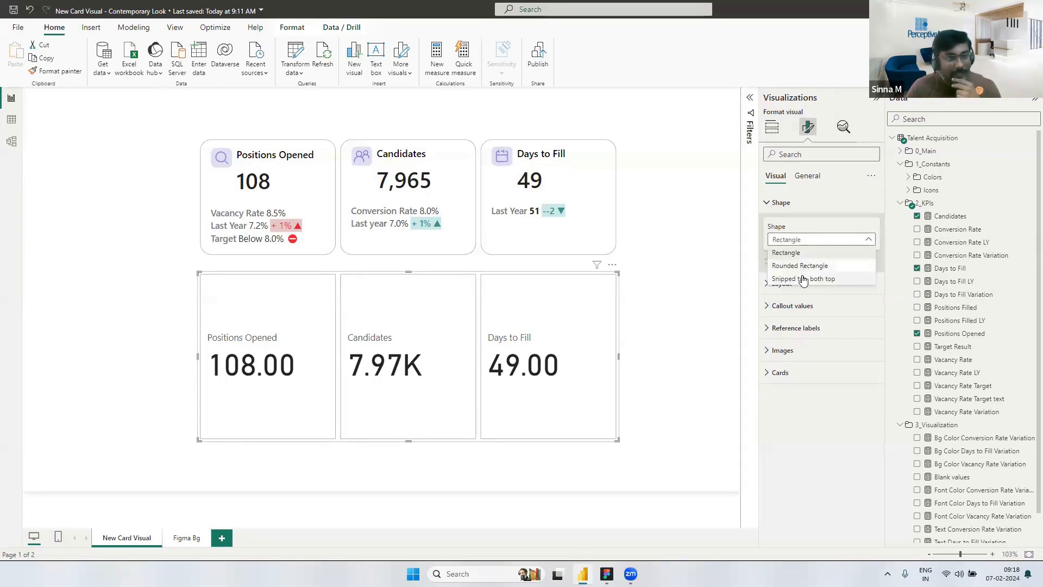
left_click(803, 266)
left_click_drag(785, 270, 766, 271)
type("1")
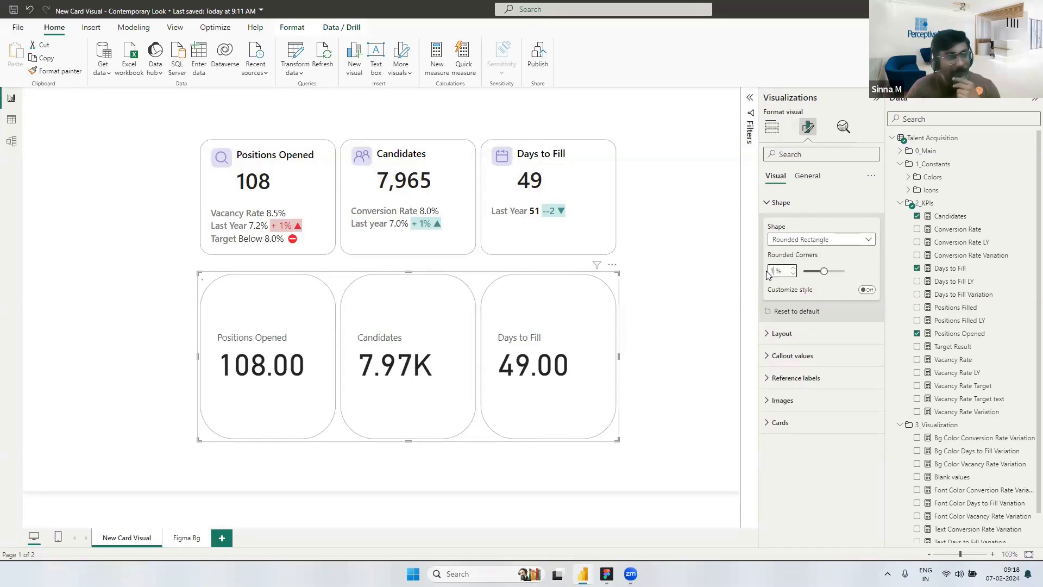
type("0")
left_click(777, 202)
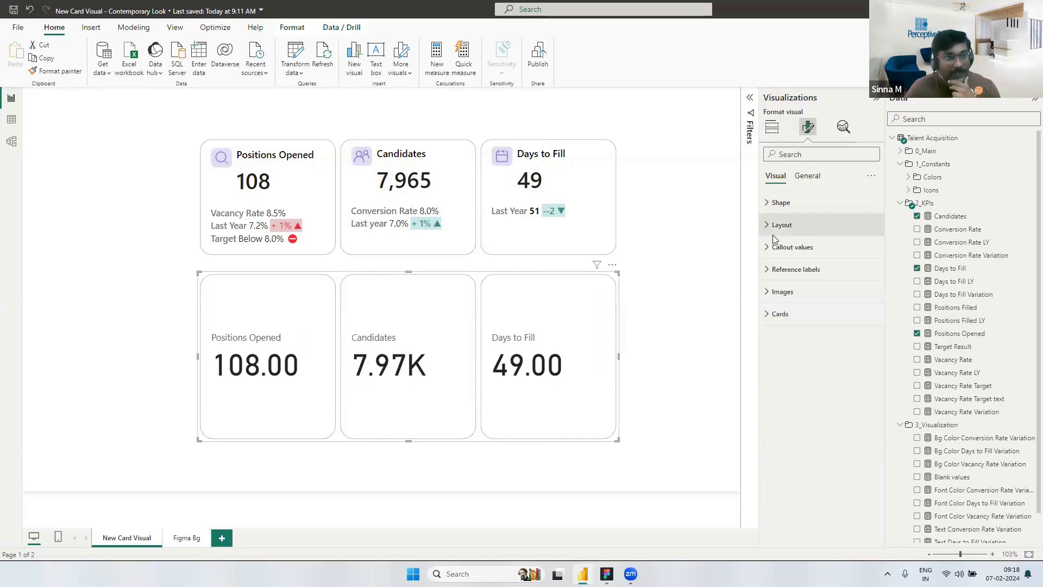
Step: Try the Single column and Grid arrangements for the new cards and return them to Single row
left_click(779, 225)
left_click(792, 292)
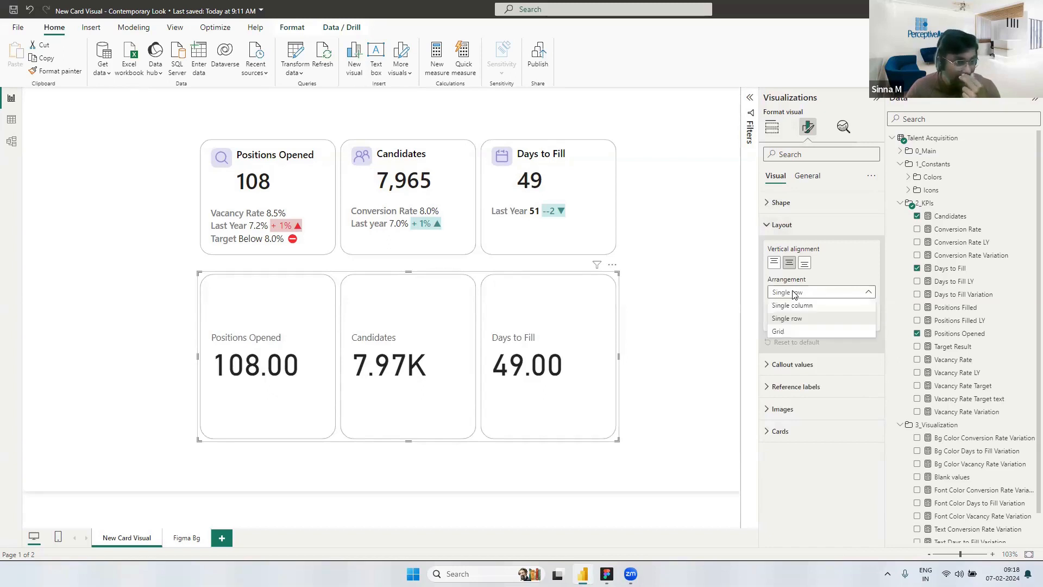
left_click(798, 308)
left_click(793, 294)
left_click(796, 307)
left_click(793, 297)
left_click(794, 333)
left_click(795, 295)
left_click(795, 320)
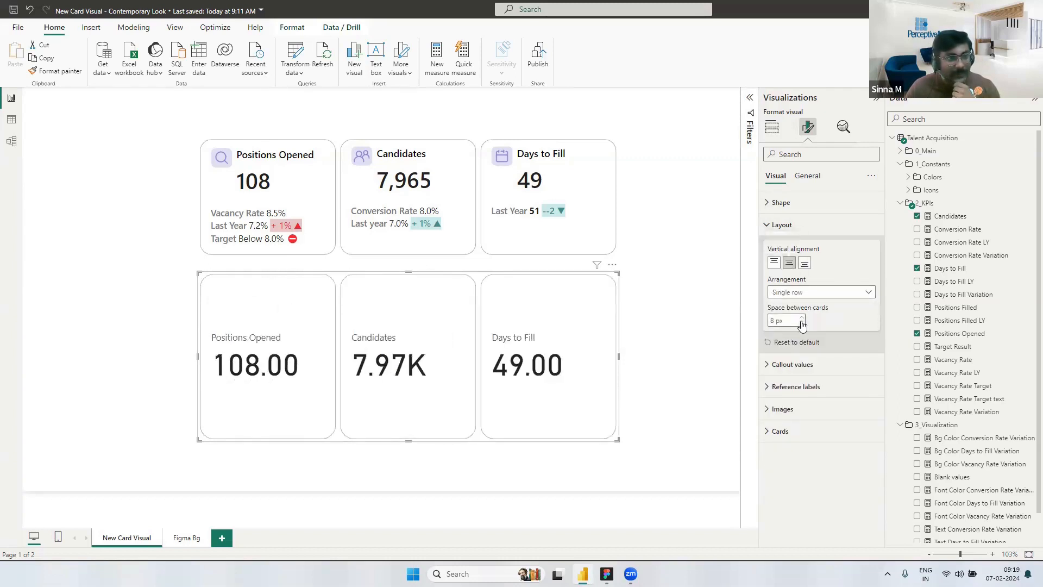
left_click(782, 224)
Step: Examine the callout value settings and the reference label settings available for the new card visual
left_click(773, 247)
scroll(801, 298, "down", 3)
scroll(801, 300, "up", 2)
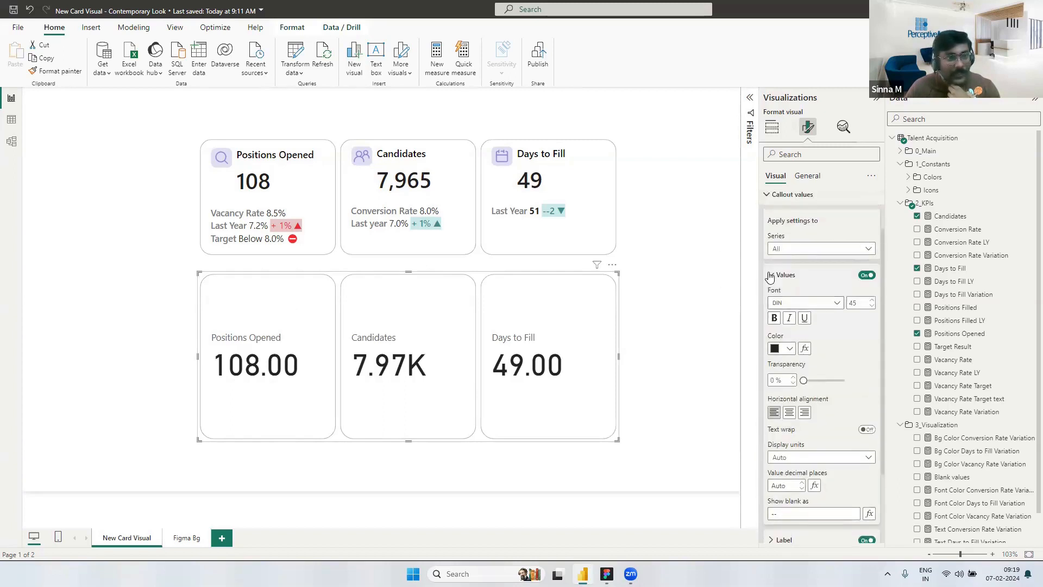
left_click(772, 273)
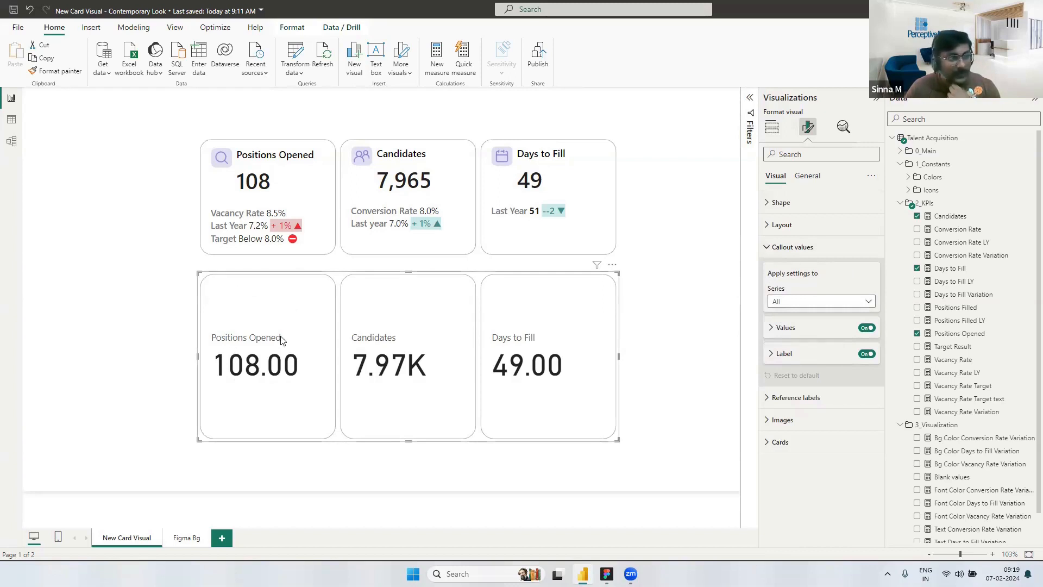
left_click(767, 247)
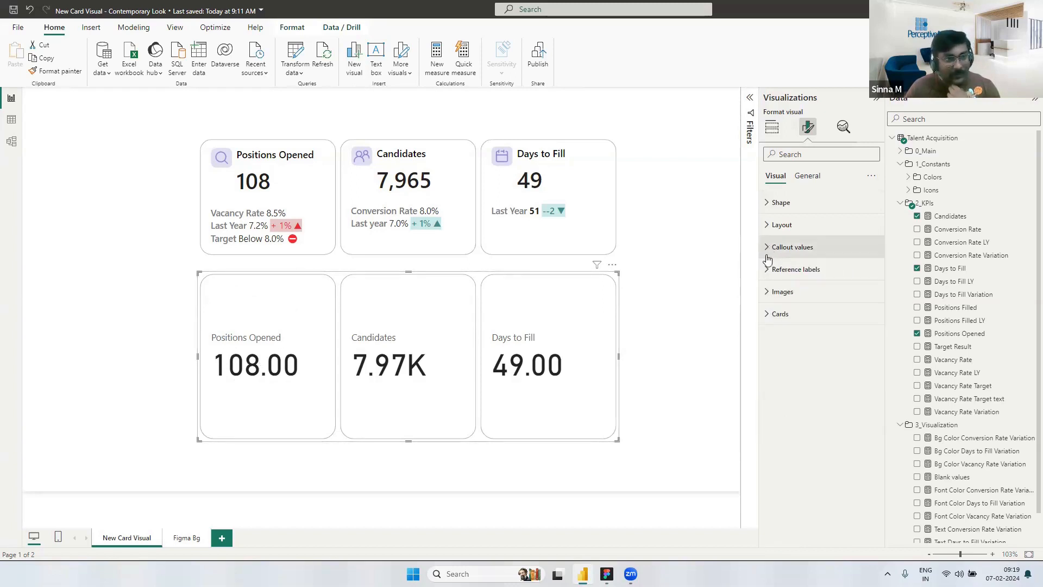
left_click(766, 270)
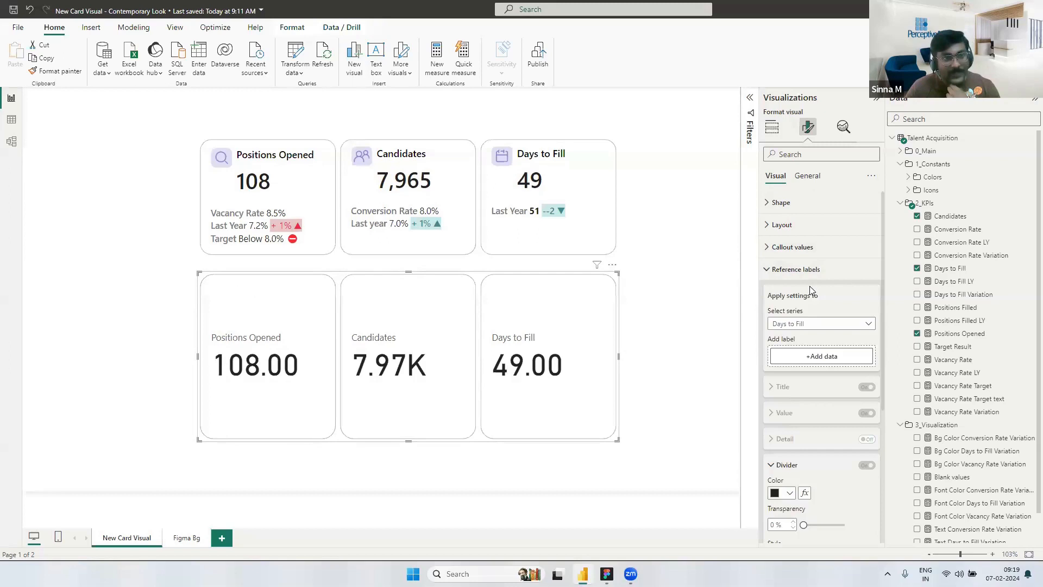
scroll(809, 242, "down", 1)
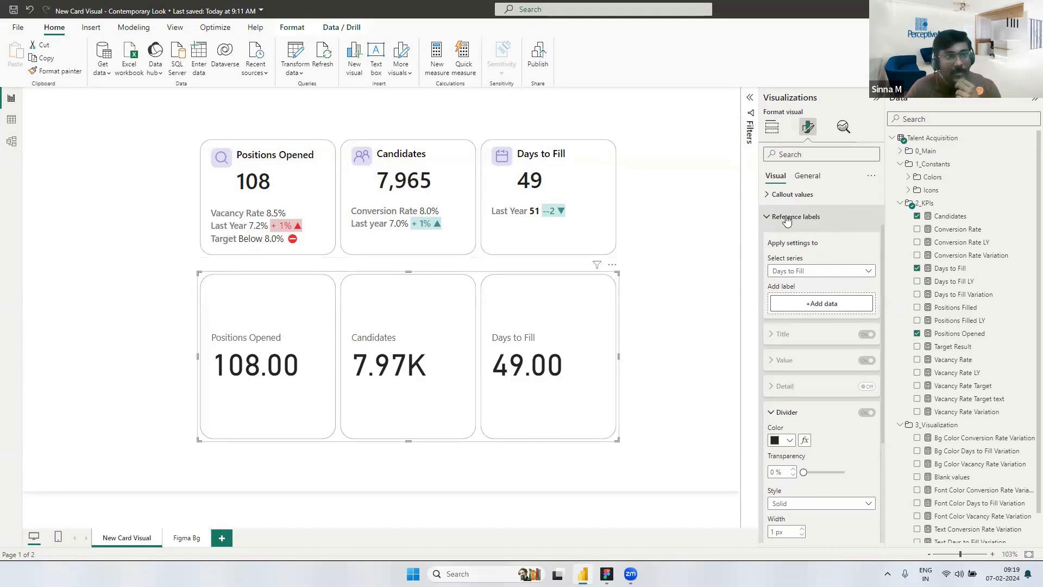
left_click(767, 218)
left_click(804, 277)
scroll(809, 283, "down", 2)
scroll(808, 266, "up", 2)
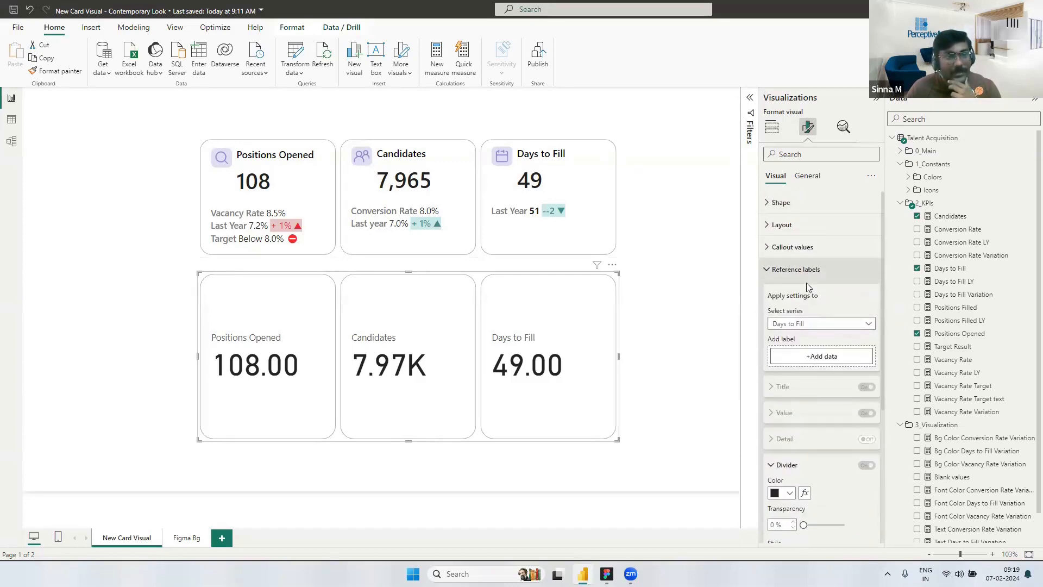
Step: Add Vacancy Rate, Vacancy Rate LY and Vacancy Rate Target text as reference labels on the Positions Opened card and check the target text formula
left_click(804, 325)
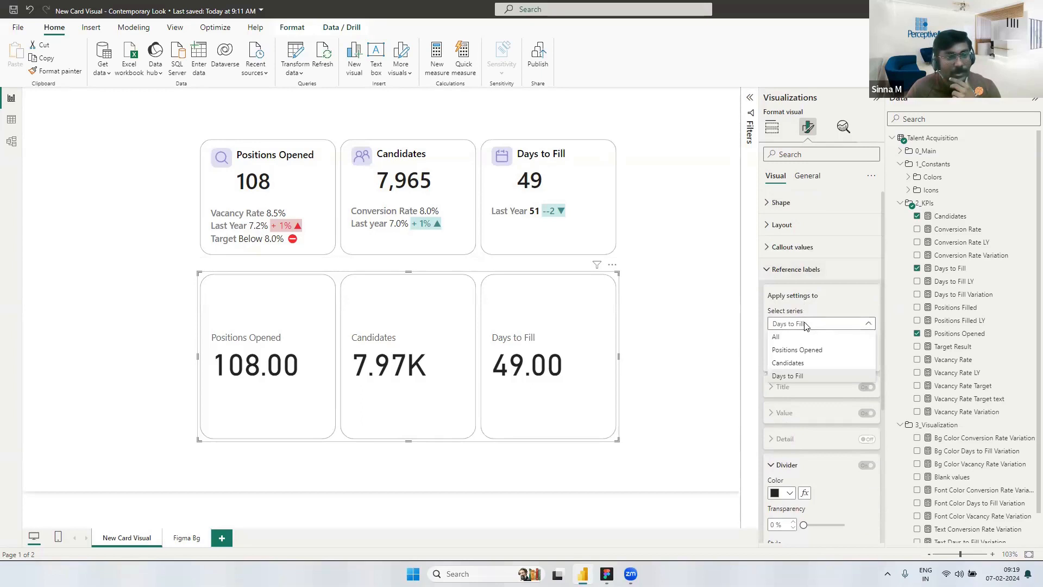
left_click(796, 351)
scroll(819, 299, "down", 1)
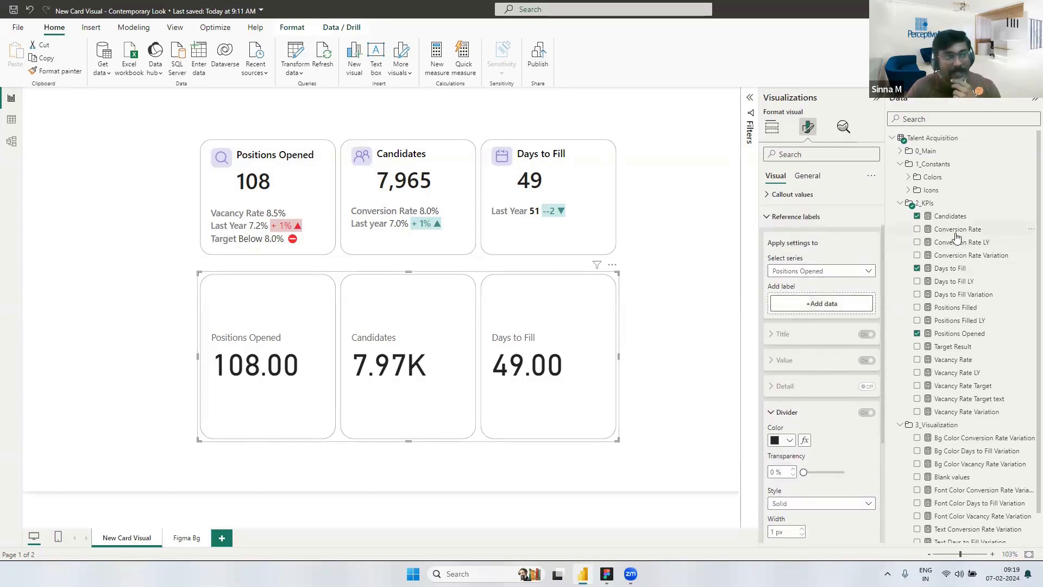
left_click_drag(944, 361, 821, 303)
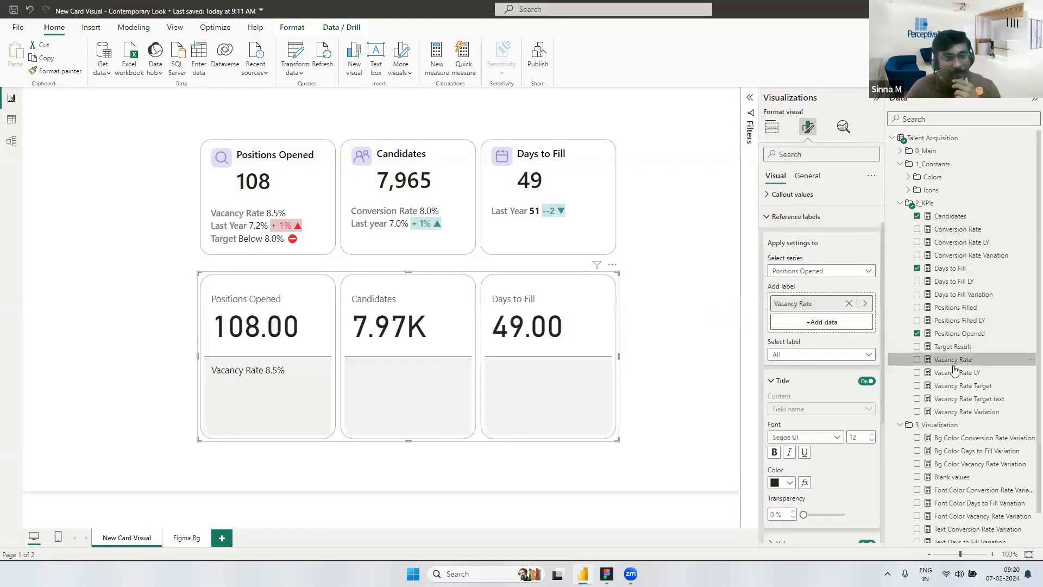
left_click_drag(954, 372, 820, 320)
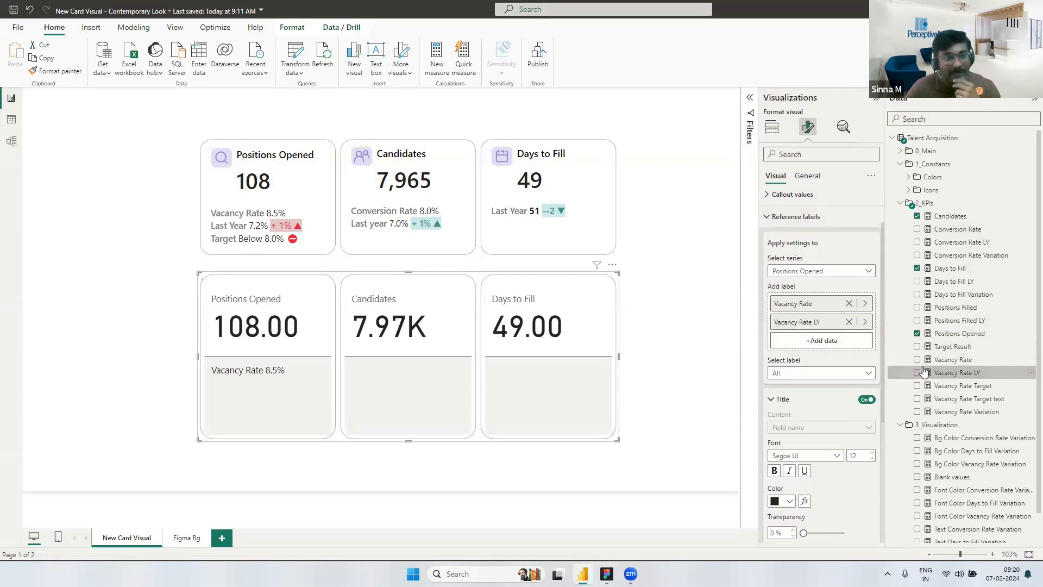
left_click_drag(955, 403, 826, 339)
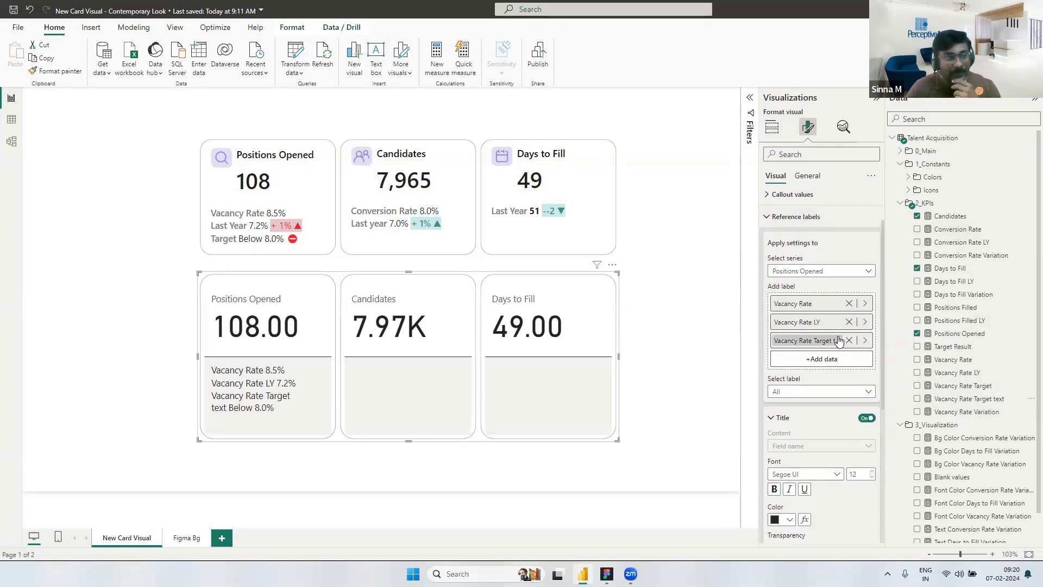
left_click(964, 400)
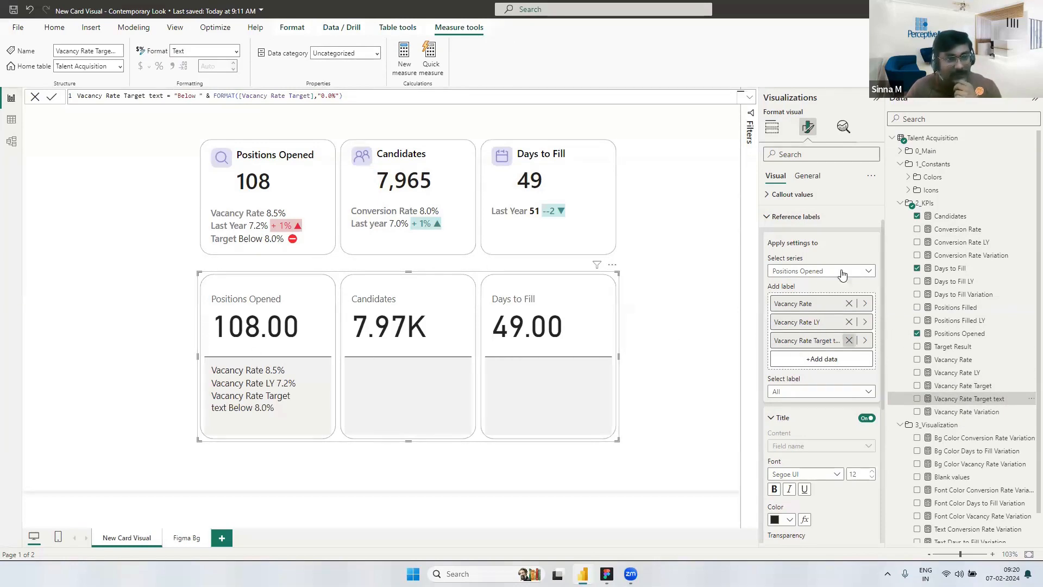
Step: Add Conversion Rate and Conversion Rate LY as reference labels on the Candidates card
left_click(813, 271)
left_click(809, 311)
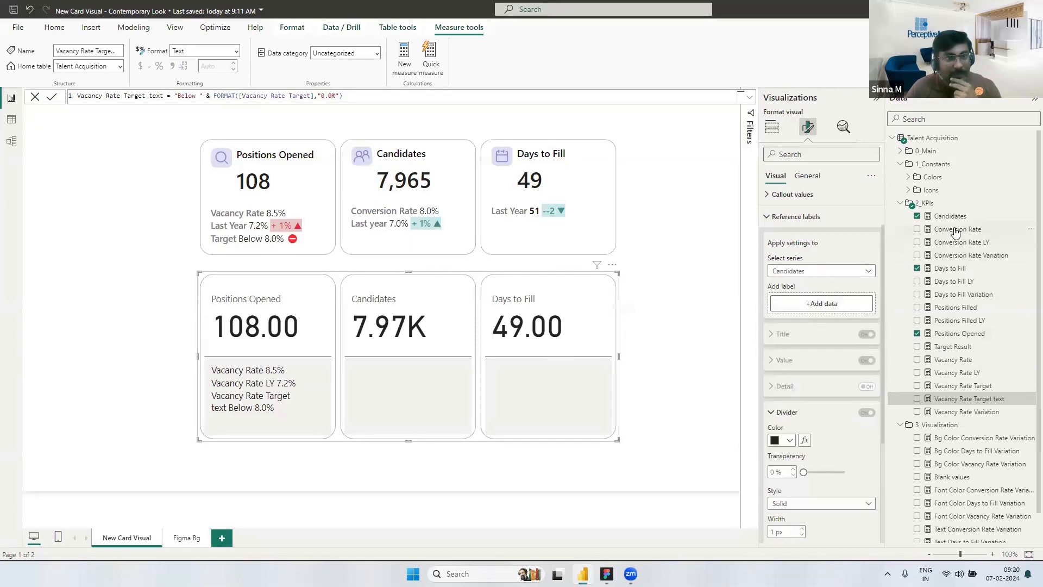
left_click(952, 248)
left_click_drag(956, 230, 817, 302)
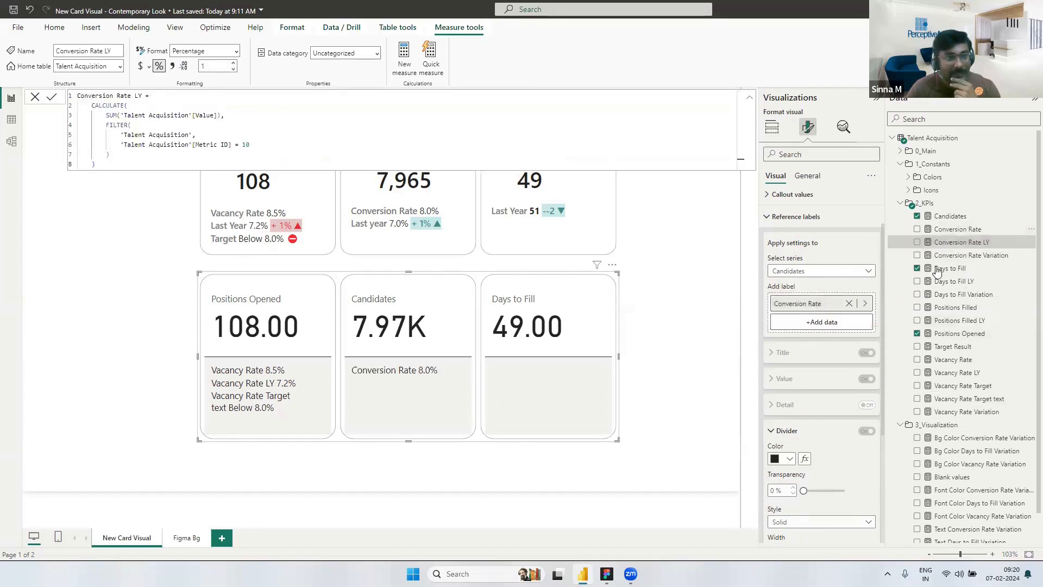
left_click_drag(957, 242, 828, 317)
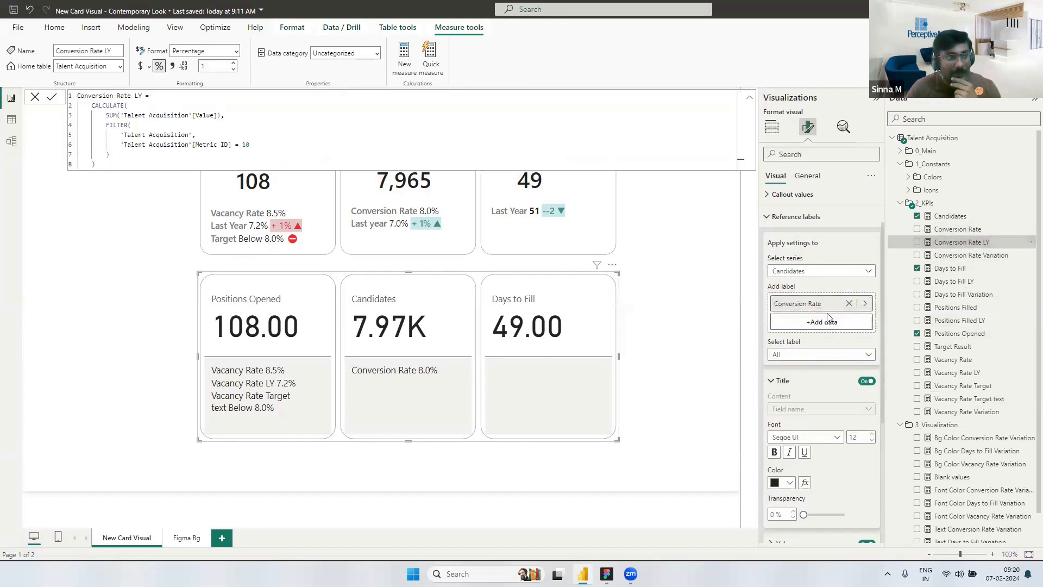
left_click_drag(951, 243, 835, 317)
left_click_drag(986, 244, 855, 321)
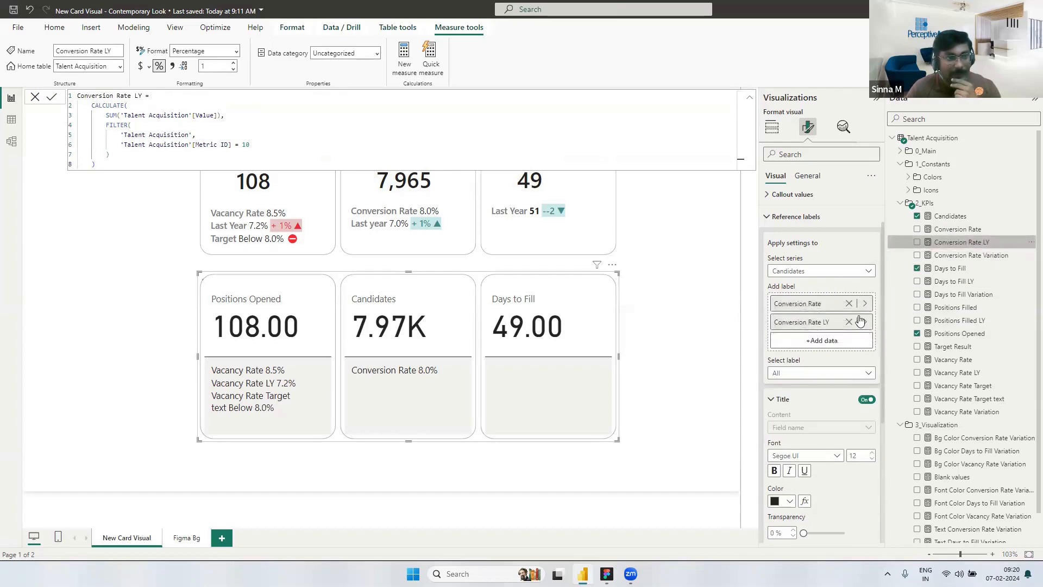
Step: Add Days to Fill LY as the reference label on the Days to Fill card
left_click(808, 278)
left_click(796, 322)
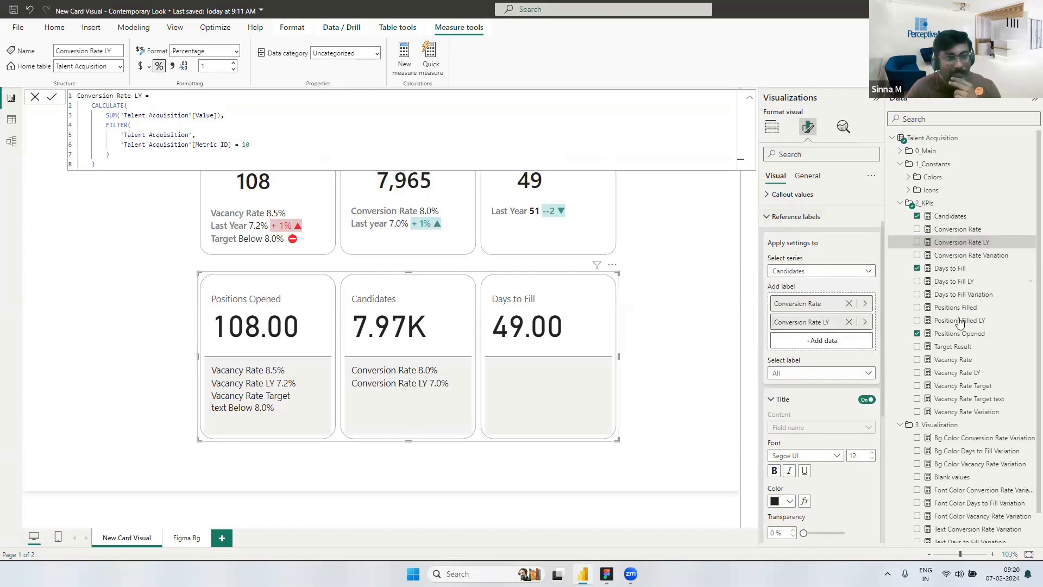
left_click_drag(952, 285, 826, 305)
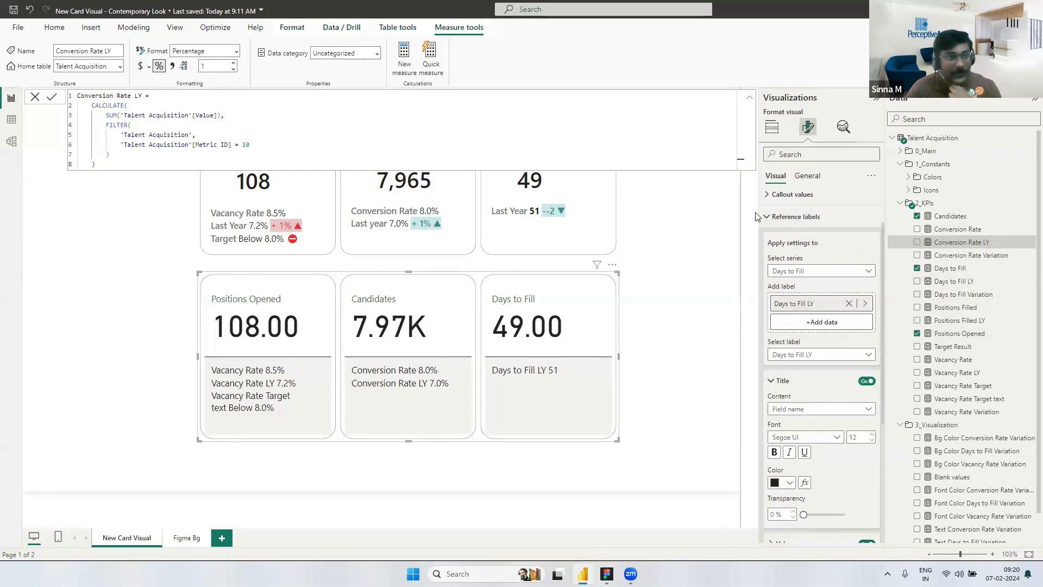
left_click(833, 217)
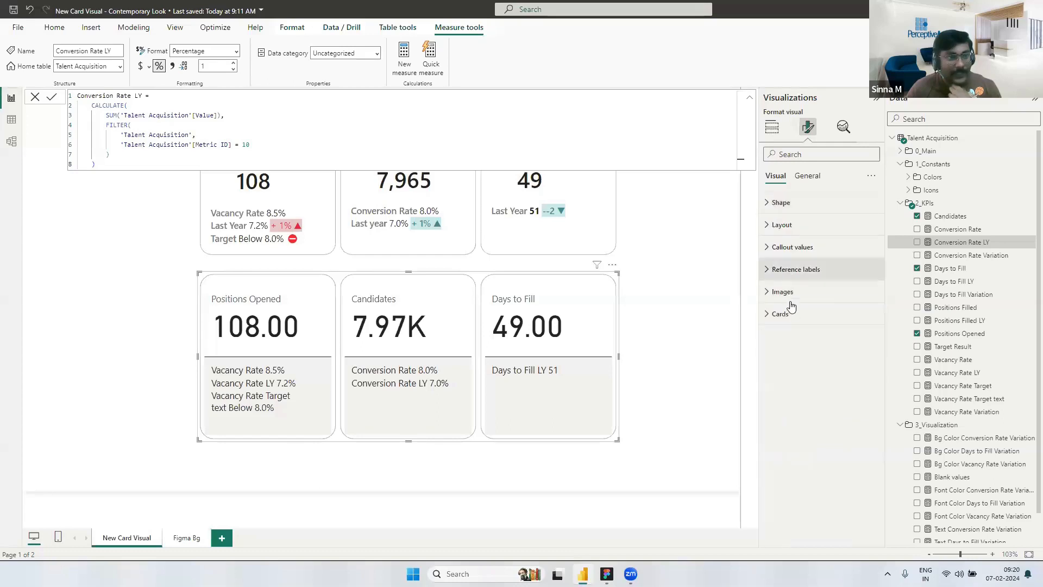
Step: Turn off the reference label background for the Days to Fill, Candidates and Positions Opened cards
left_click(767, 270)
scroll(811, 309, "down", 1)
left_click(809, 379)
scroll(808, 369, "down", 1)
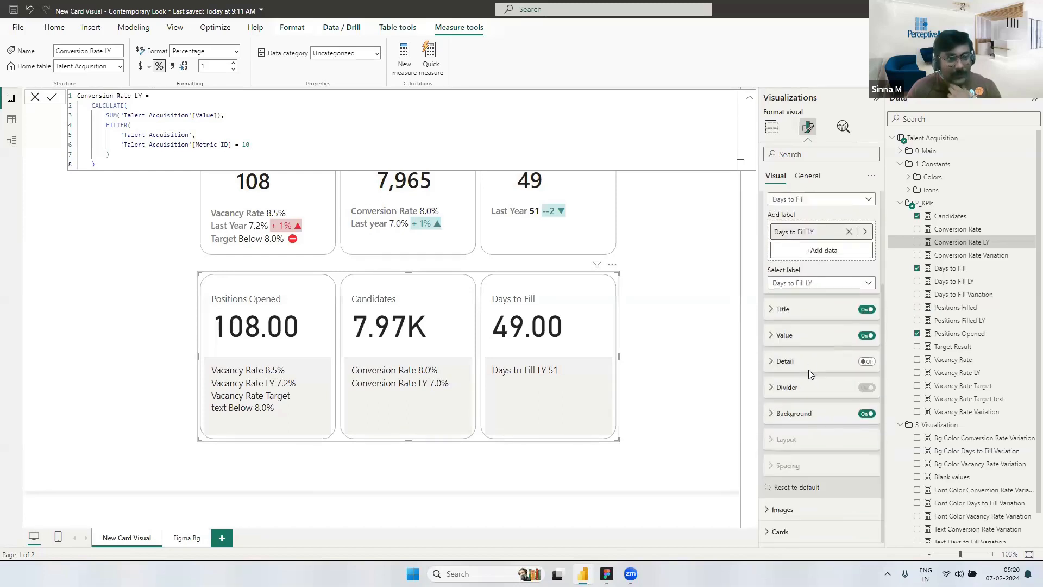
left_click(867, 414)
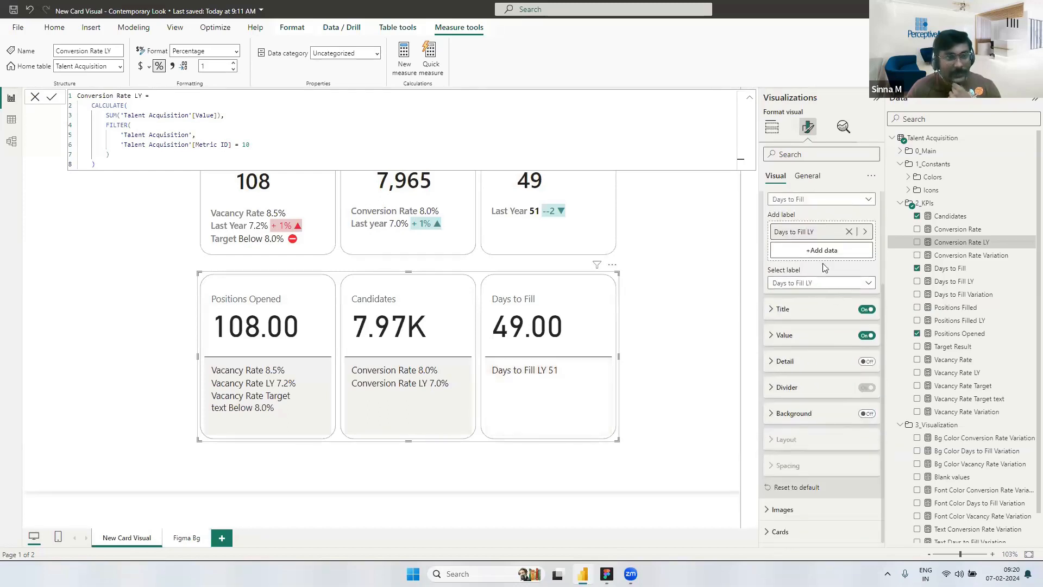
left_click(809, 199)
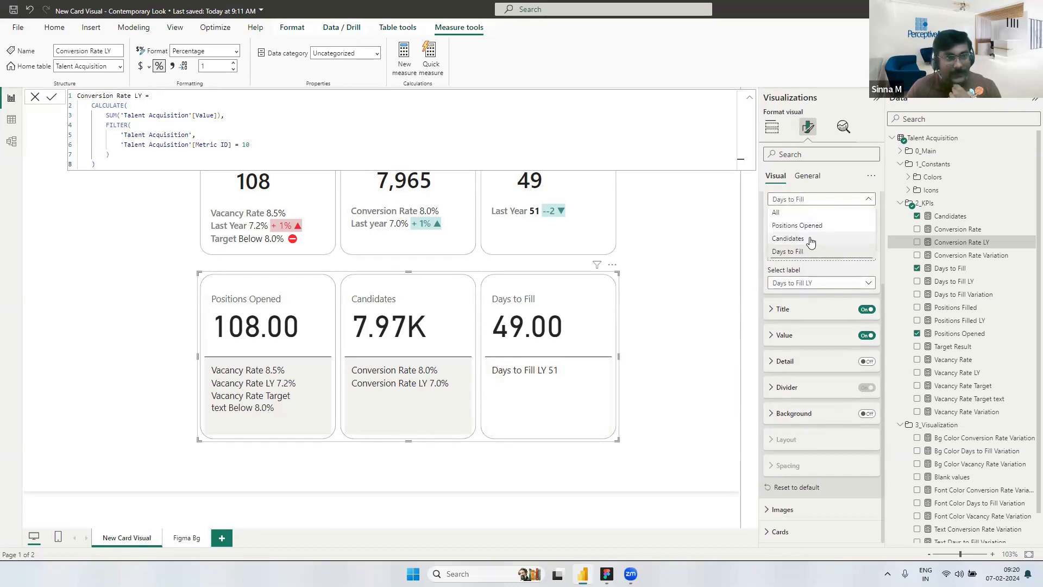
left_click(810, 240)
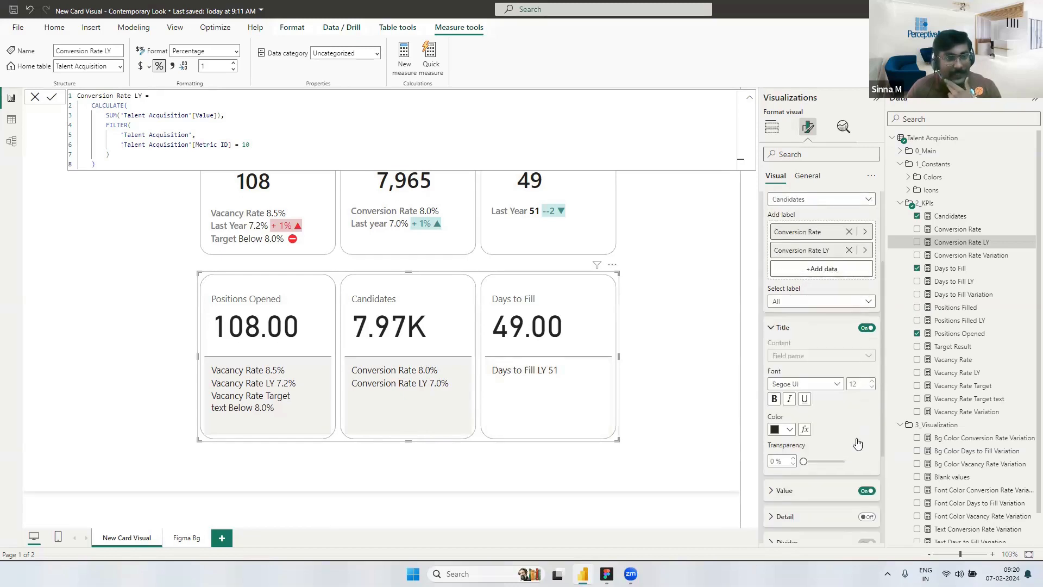
scroll(858, 444, "down", 3)
left_click(866, 413)
Step: Hide the reference label dividers on all three new cards by setting their transparency to 100%
left_click(853, 387)
left_click_drag(803, 447, 868, 455)
scroll(827, 276, "up", 1)
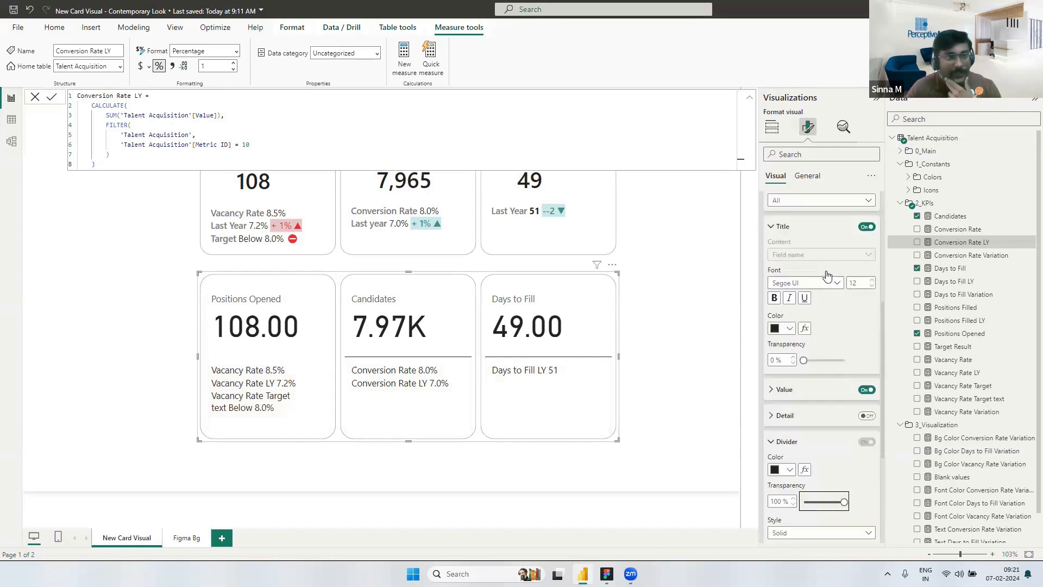
scroll(823, 269, "up", 1)
scroll(818, 275, "up", 3)
left_click(813, 289)
left_click(808, 329)
scroll(826, 418, "down", 5)
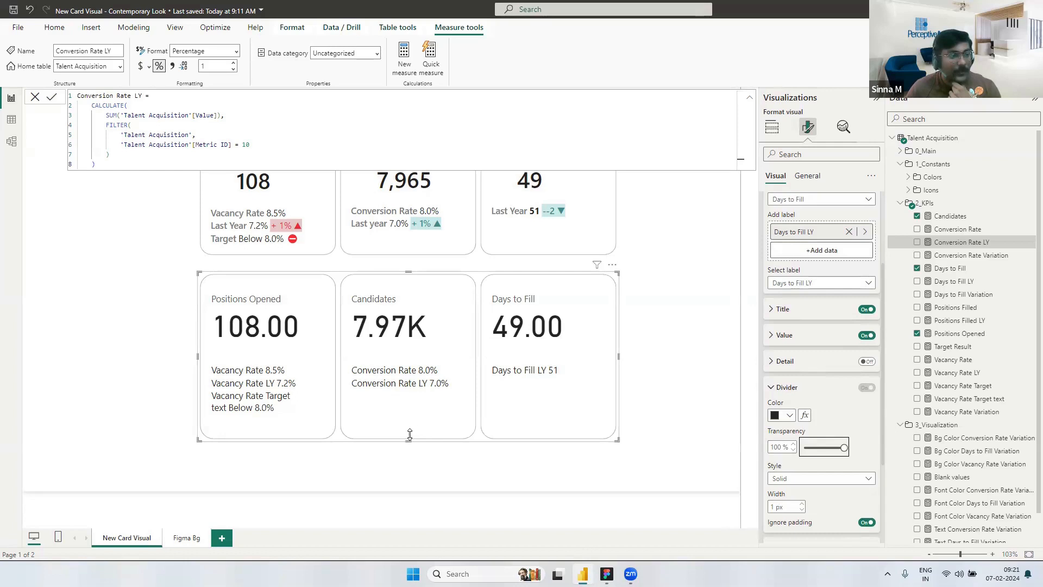
Step: Reduce the height of the new card visual from its lower edge and reopen its formatting settings
left_click_drag(410, 434, 410, 414)
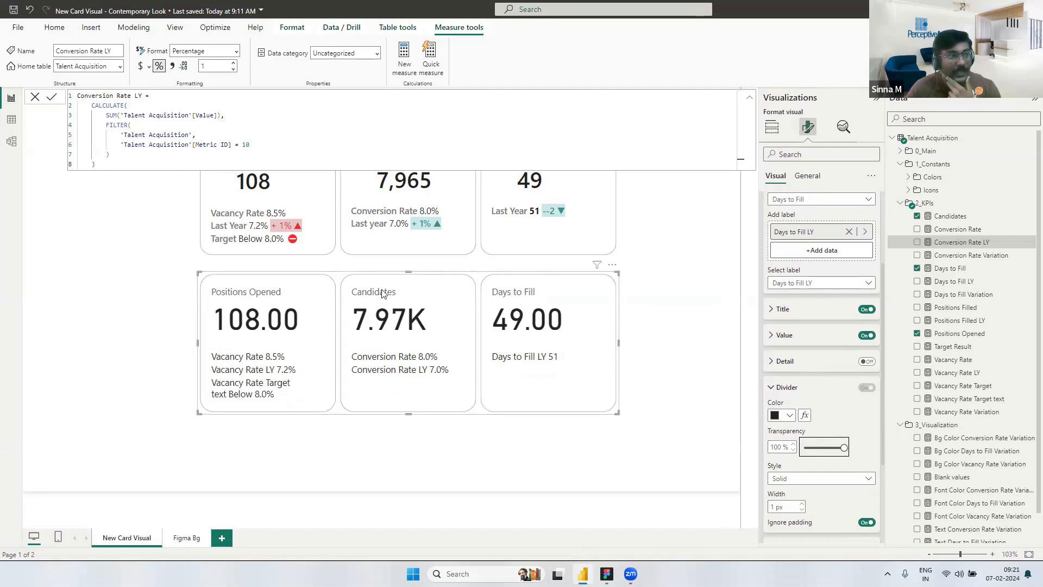
key("Escape")
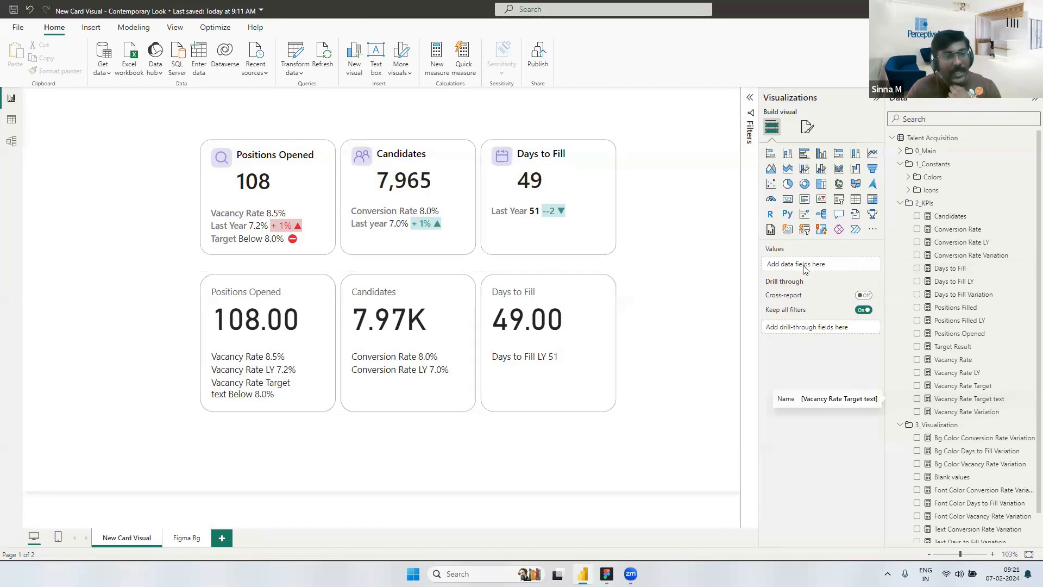
left_click(543, 384)
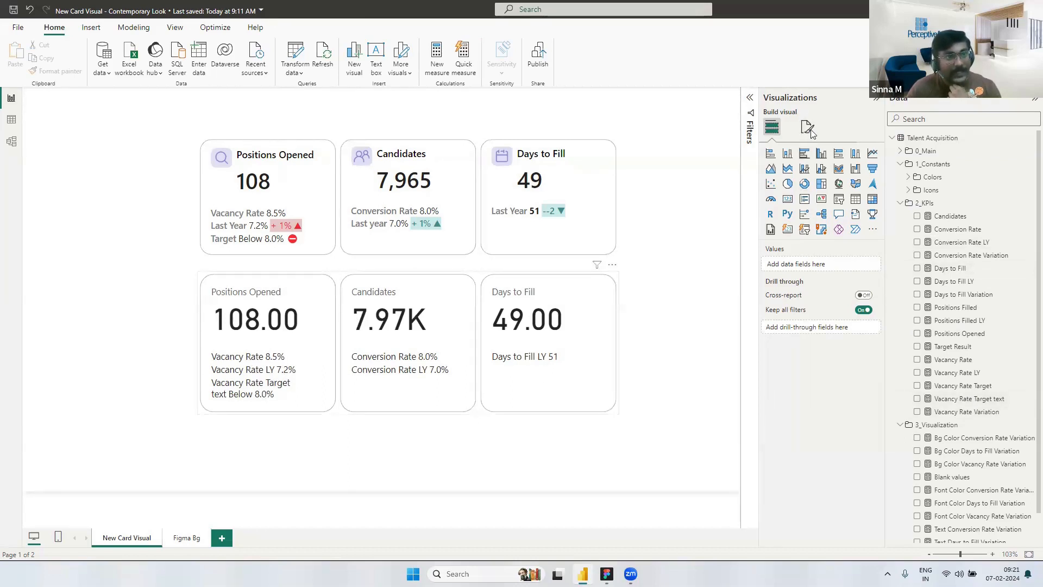
left_click(808, 129)
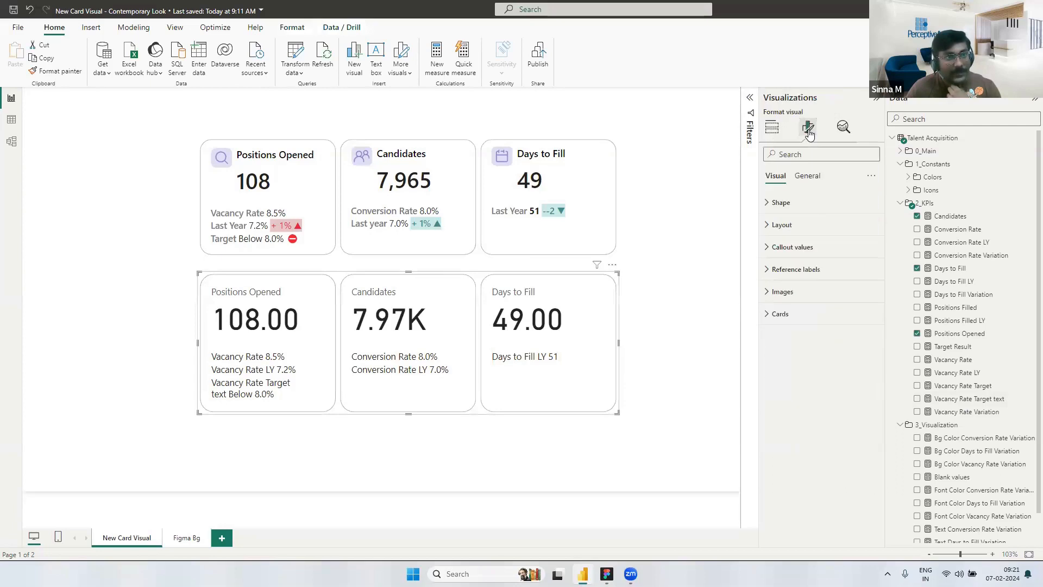
Step: Replace the title of the Vacancy Rate LY reference label on the Positions Opened card with the custom text "Last year"
left_click(767, 270)
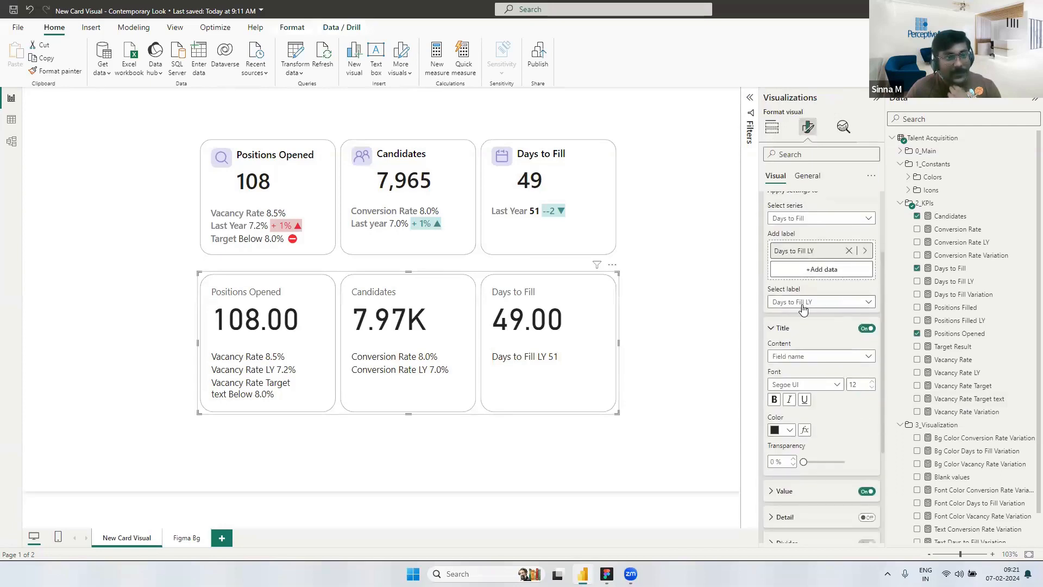
left_click(787, 220)
left_click(791, 246)
left_click(814, 340)
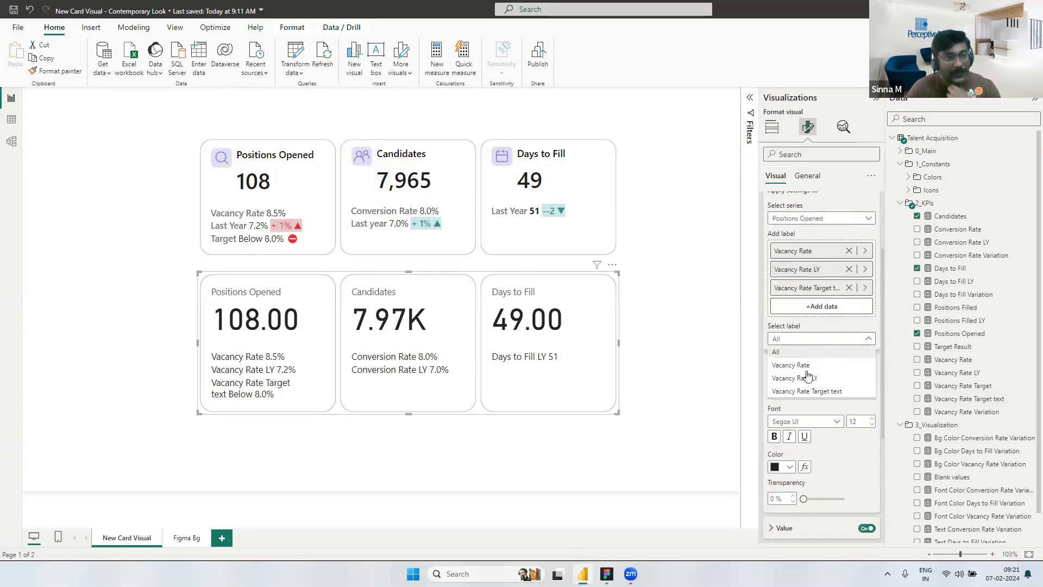
left_click(807, 379)
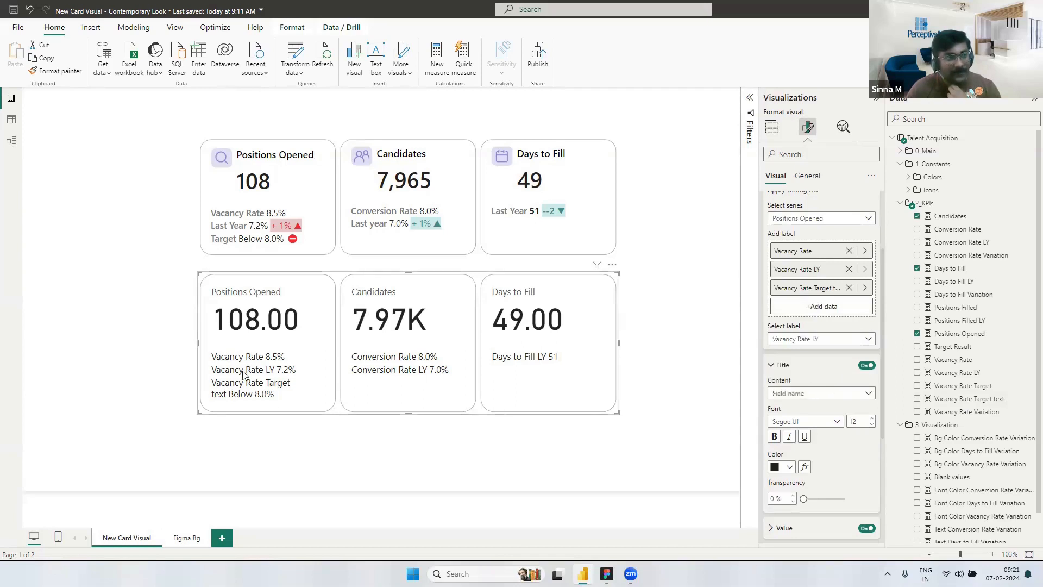
left_click(786, 393)
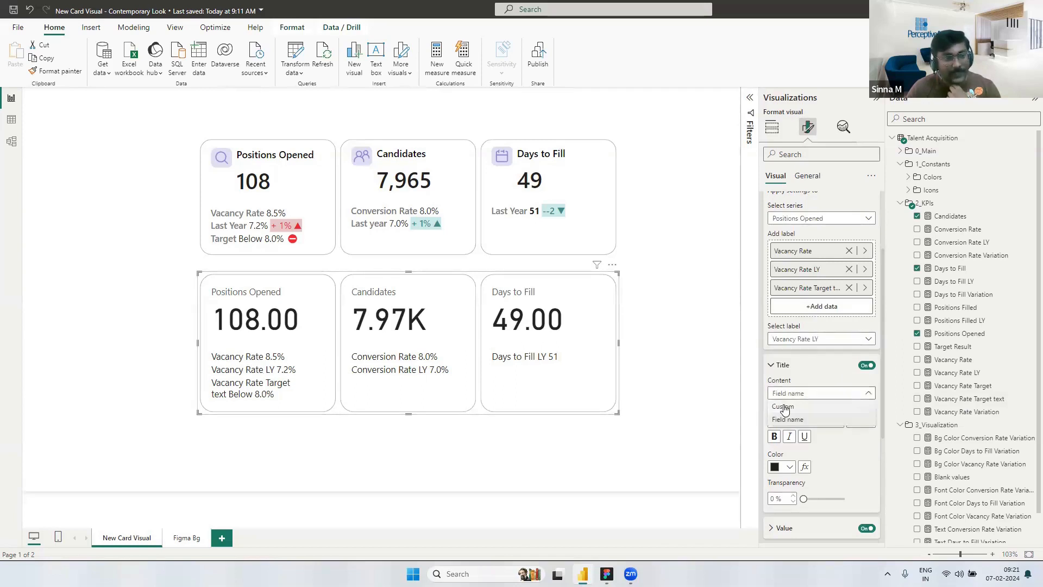
left_click(783, 406)
left_click_drag(819, 422, 751, 432)
type("Last year")
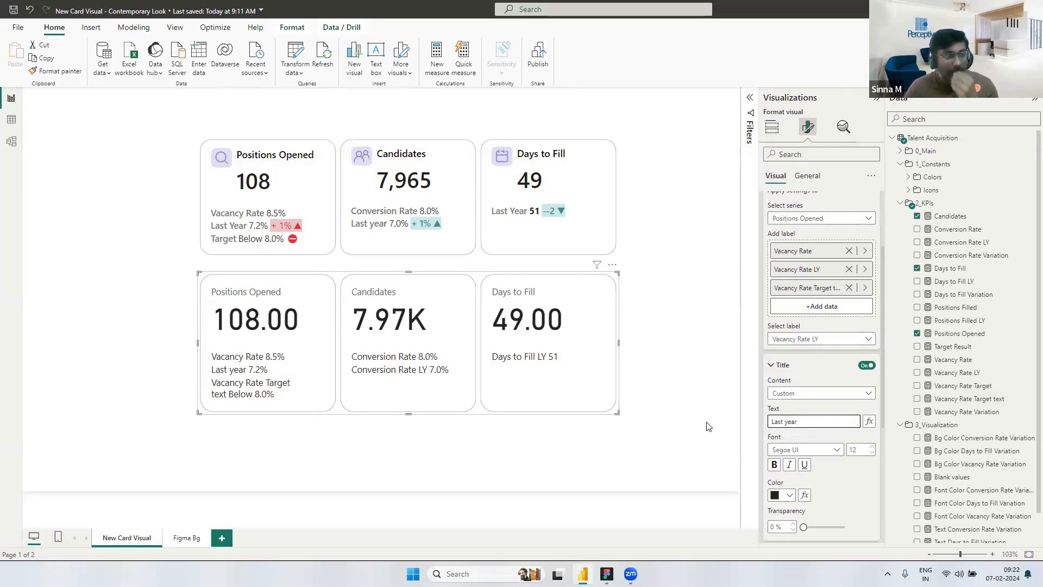
Step: Give the Vacancy Rate Target text reference label on the Positions Opened card the custom title "Target"
left_click(813, 341)
left_click(812, 390)
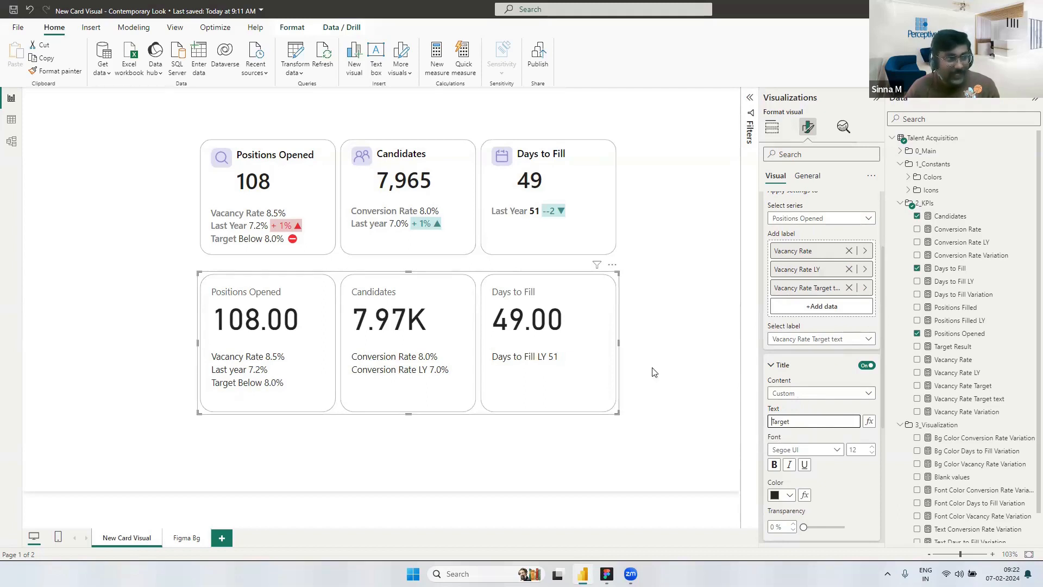
left_click(770, 365)
scroll(782, 321, "down", 1)
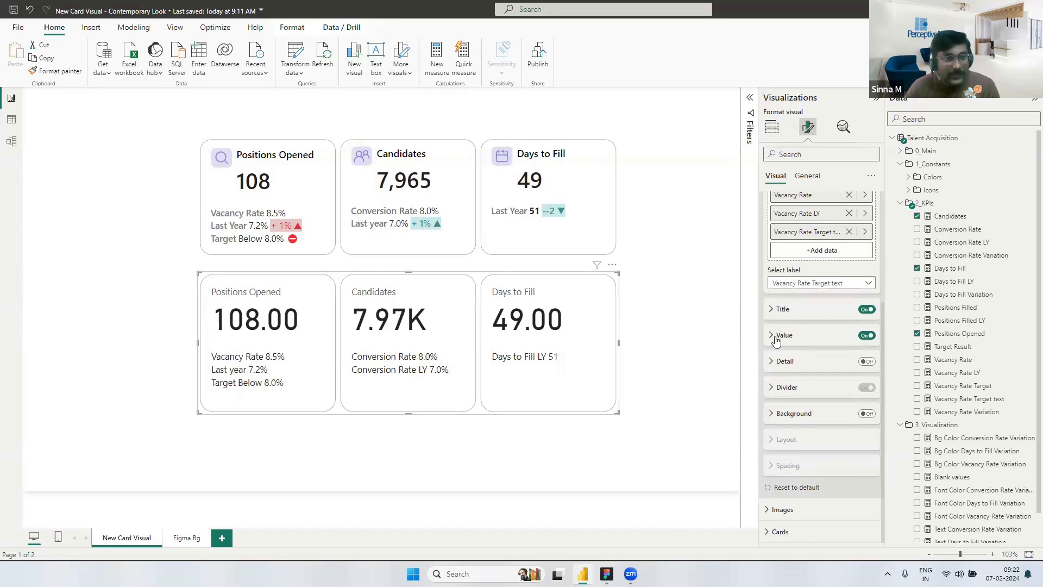
Step: Set the title font of the Vacancy Rate Target text reference label to Segoe UI Semibold
left_click(772, 336)
scroll(808, 343, "down", 1)
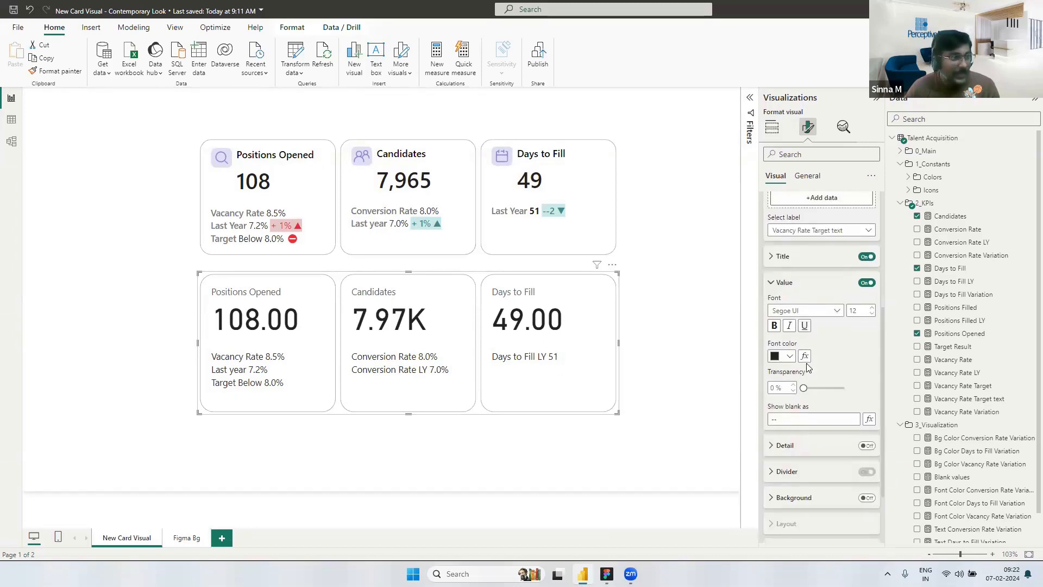
left_click(774, 283)
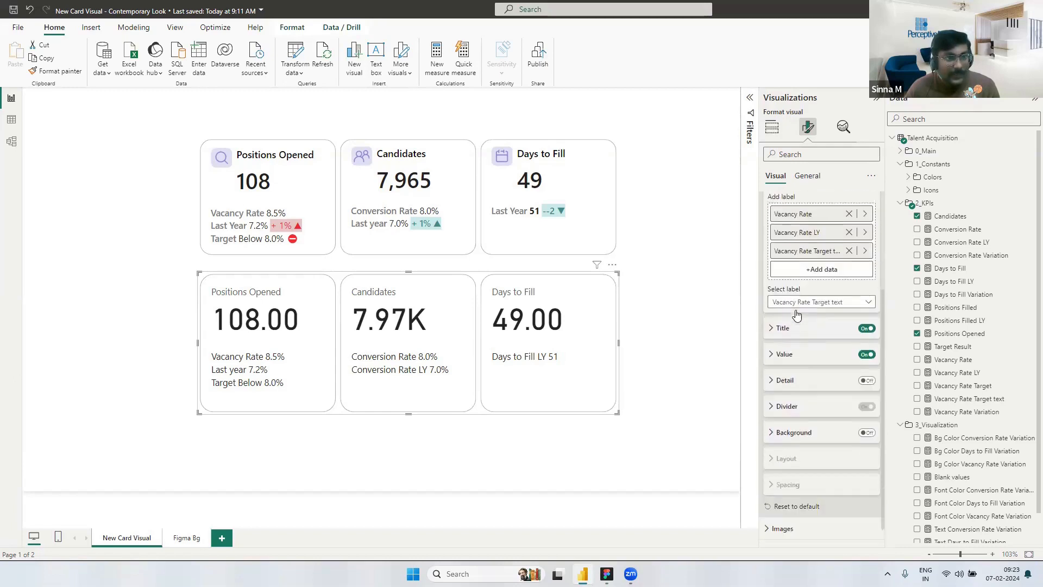
left_click(775, 414)
scroll(782, 397, "down", 2)
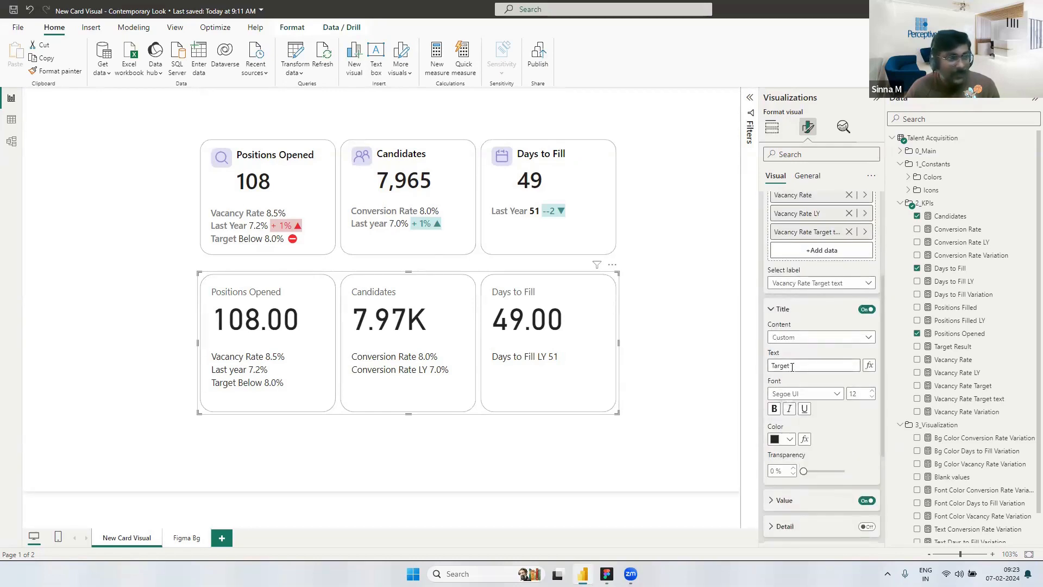
left_click(806, 396)
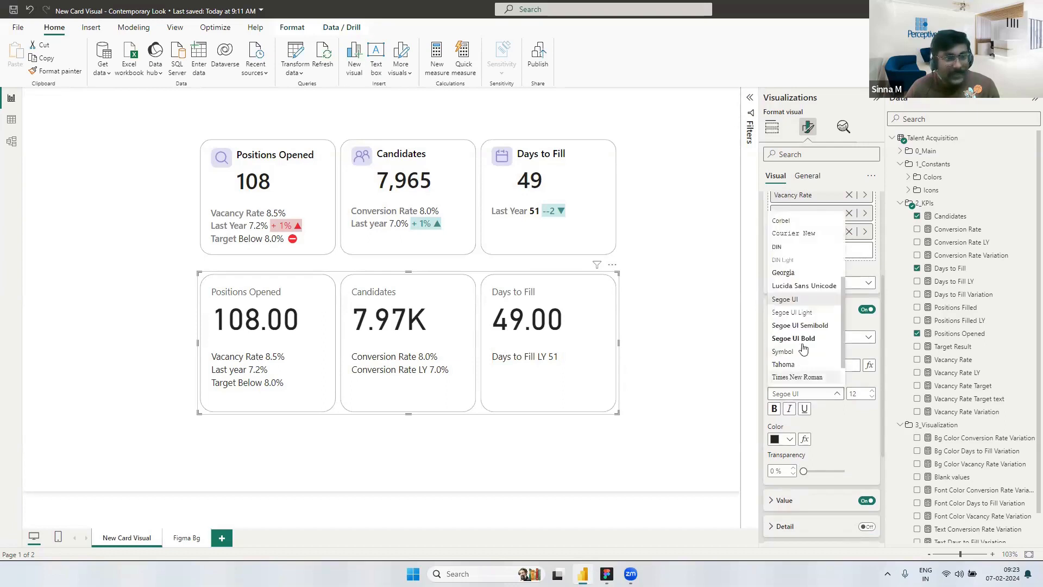
left_click(798, 326)
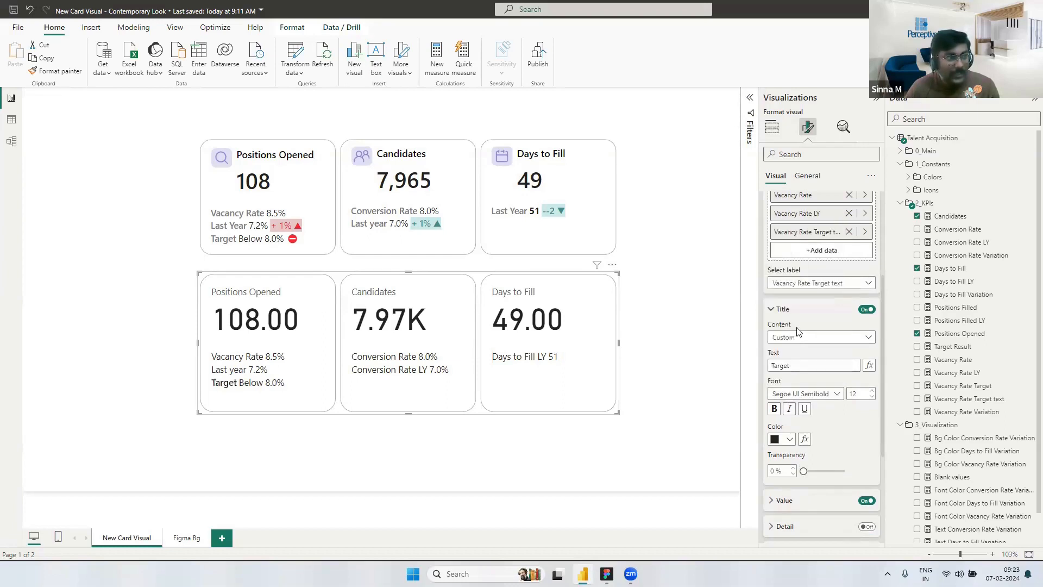
left_click(776, 440)
left_click(776, 441)
scroll(788, 335, "up", 3)
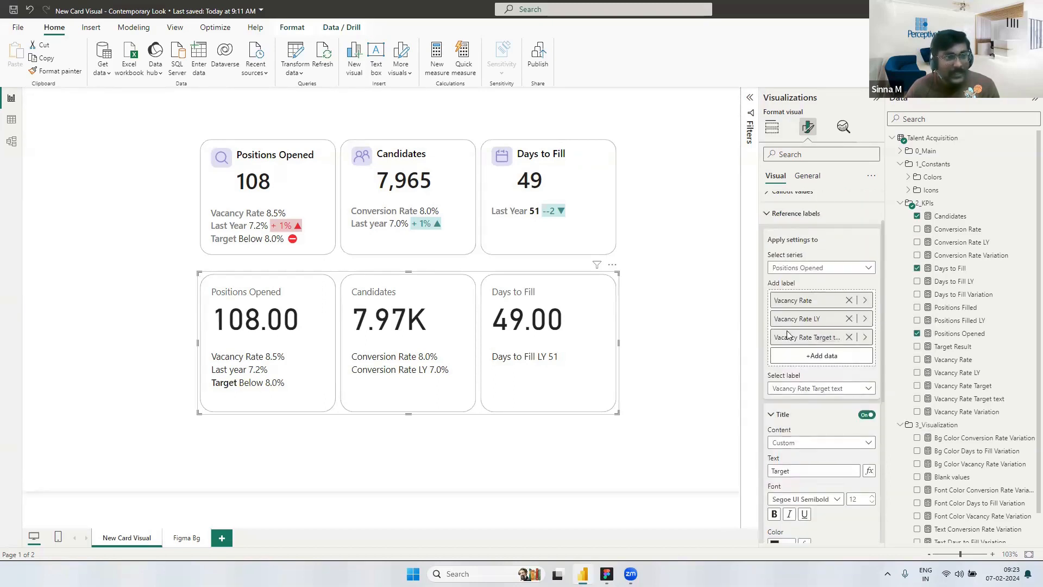
Step: Set the reference label titles for all series to Segoe UI Semibold in grey #808080
left_click(793, 267)
left_click(786, 282)
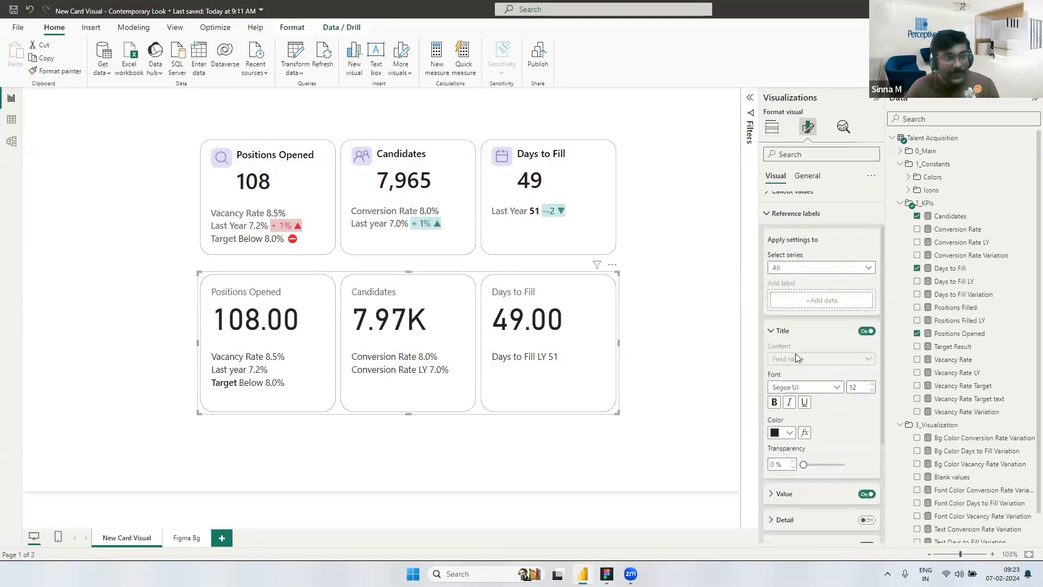
left_click(793, 388)
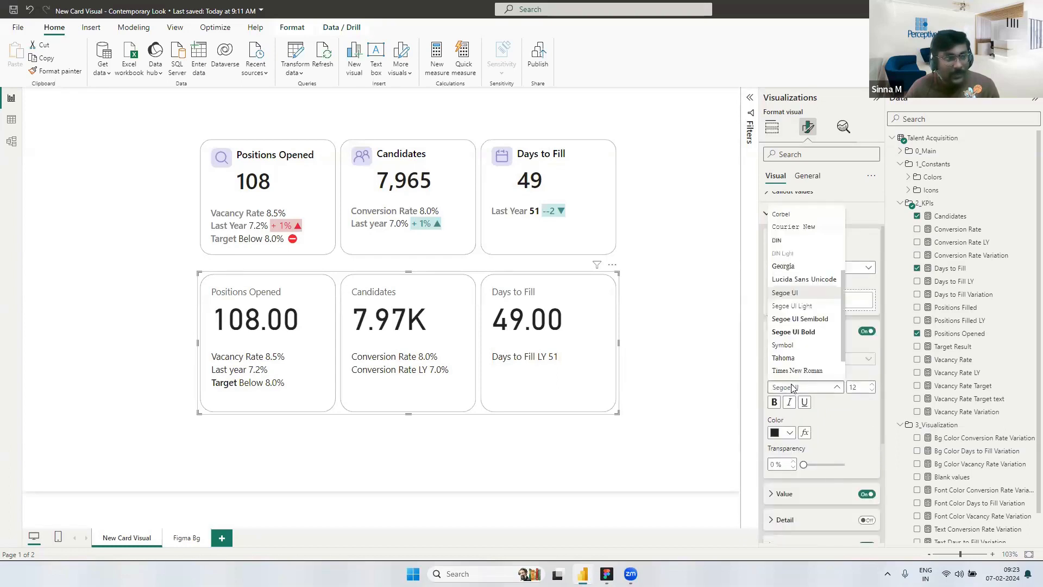
left_click(790, 319)
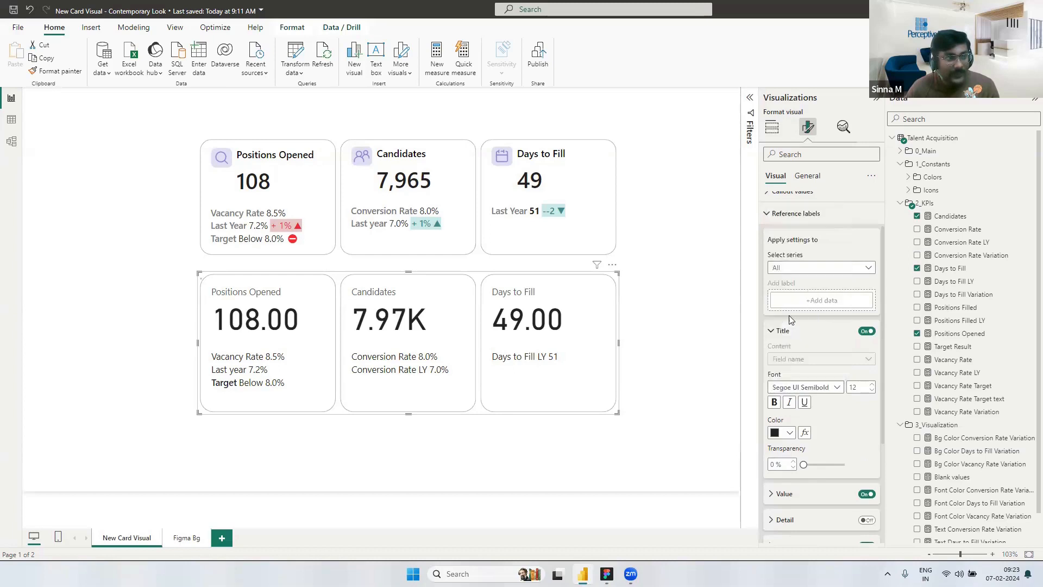
left_click(781, 433)
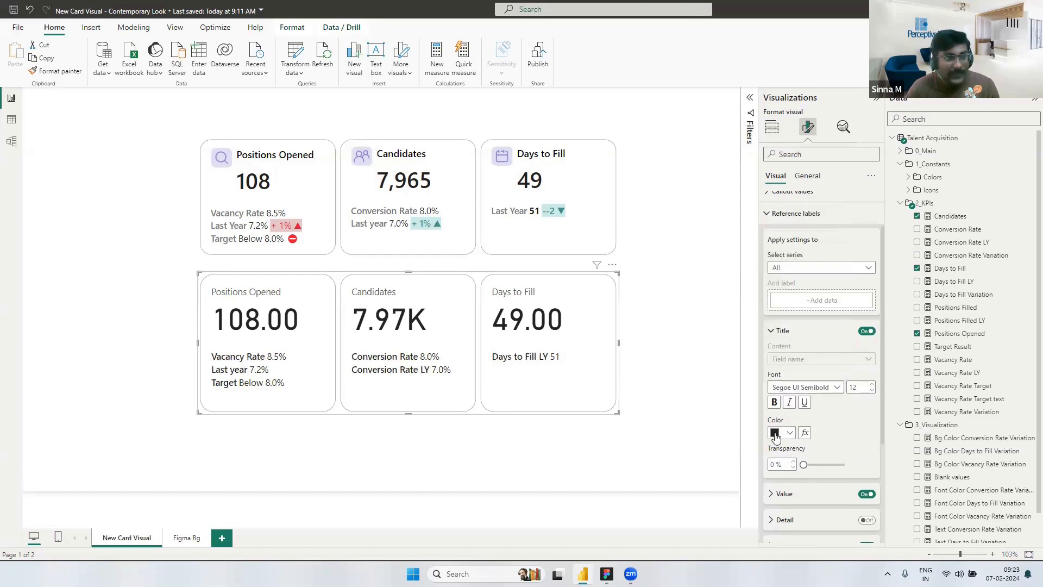
left_click(799, 409)
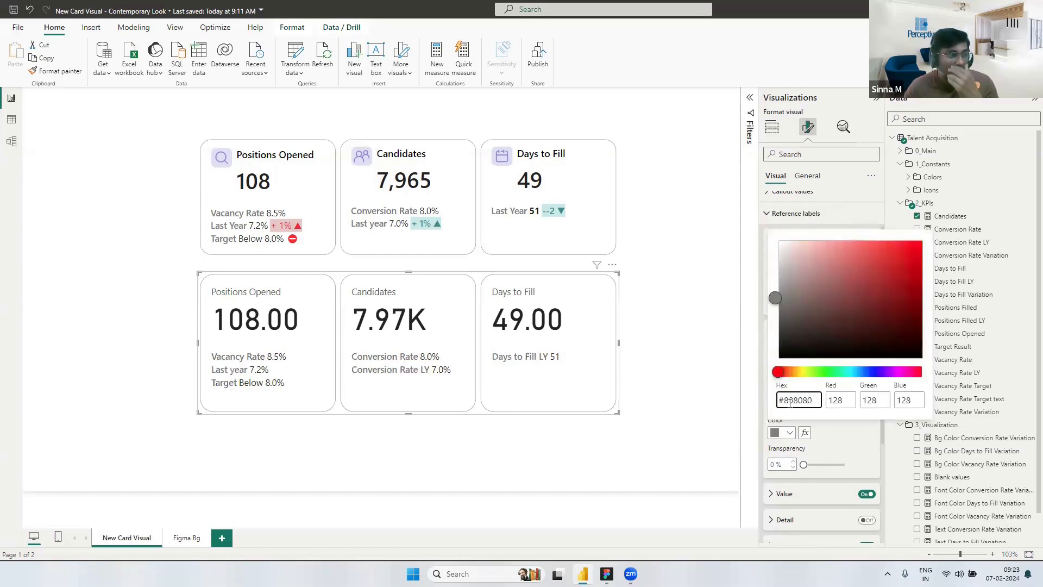
left_click(723, 417)
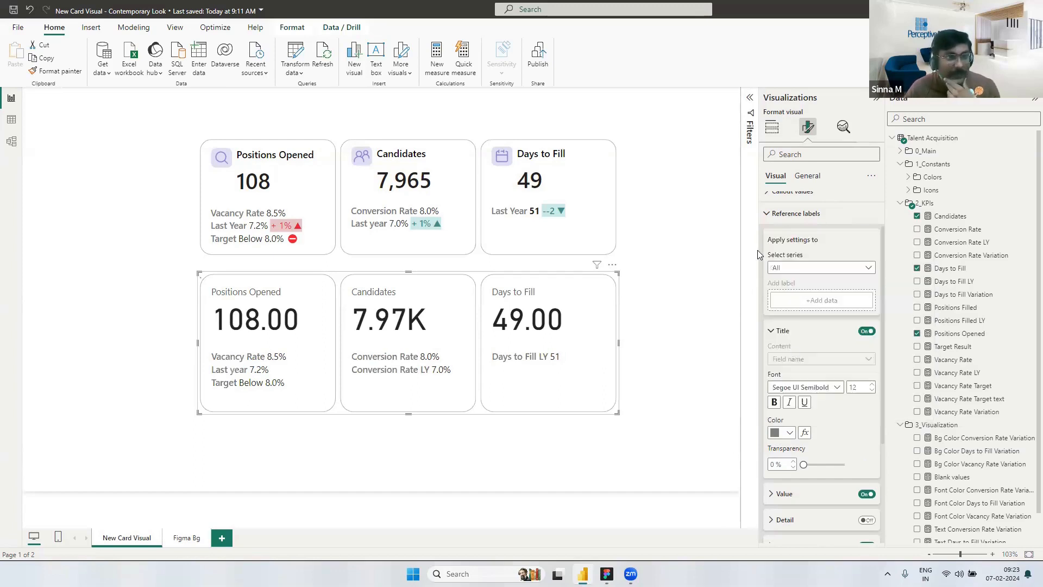
Step: Set the callout values for all series to Segoe UI Semibold at font size 30
scroll(770, 221, "up", 2)
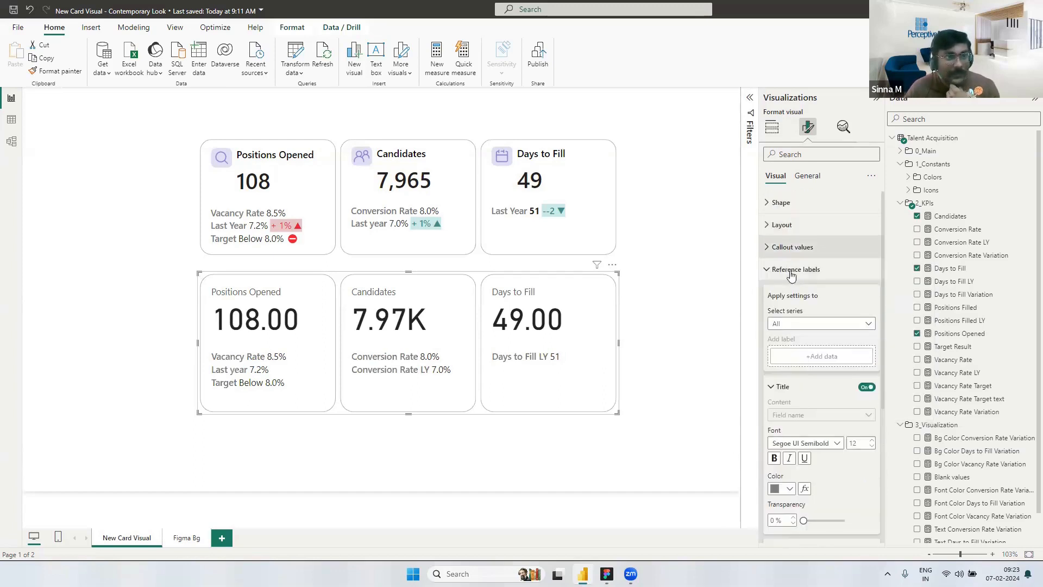
left_click(769, 247)
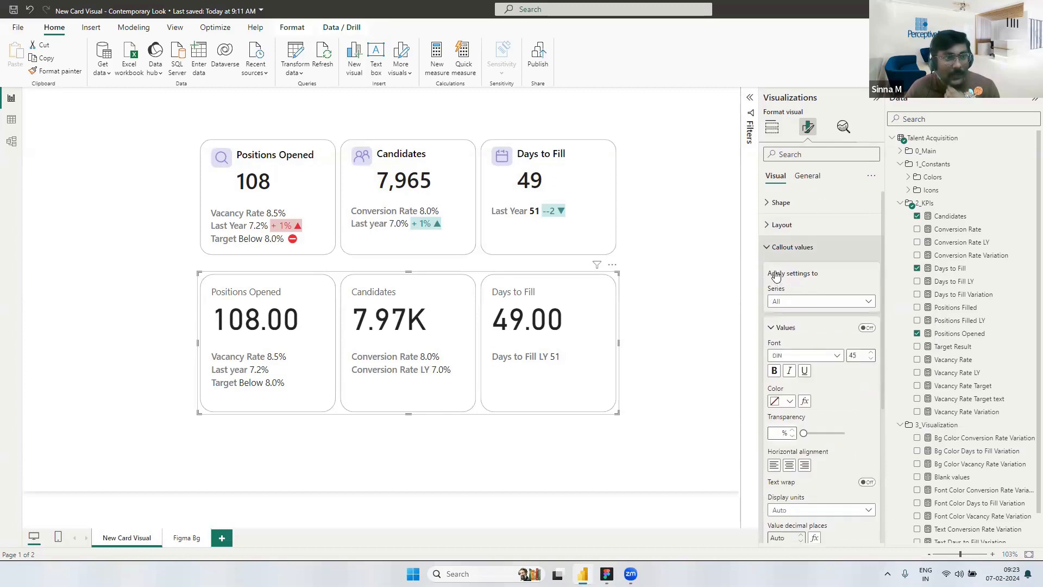
left_click(830, 357)
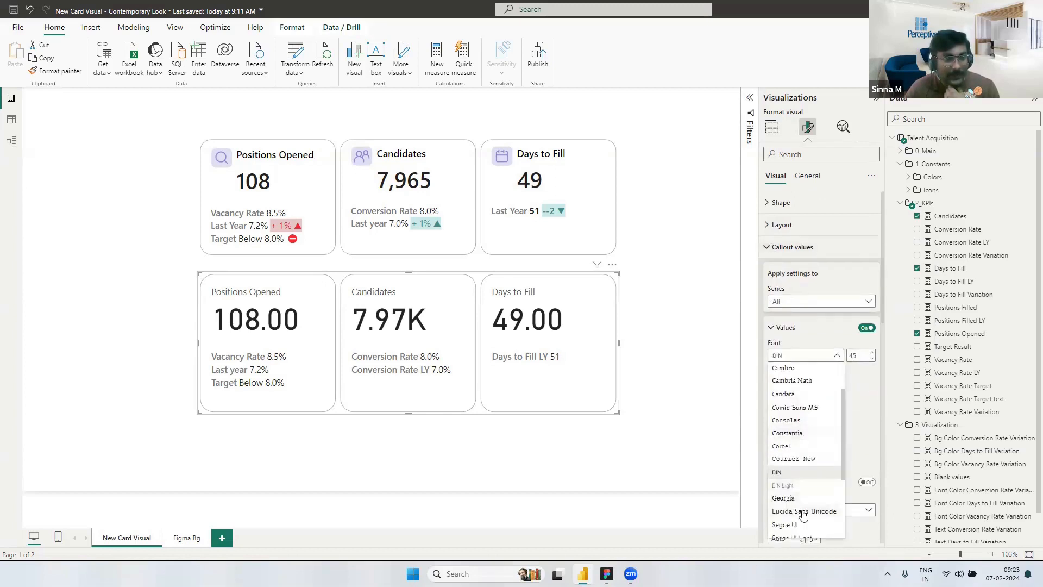
scroll(801, 505, "down", 2)
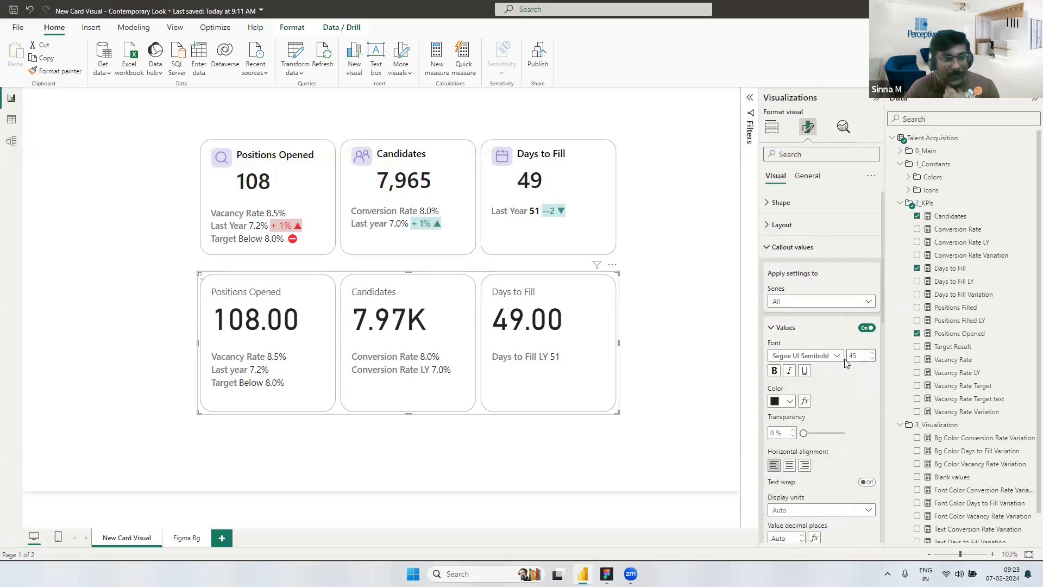
left_click_drag(856, 355, 847, 359)
type("30")
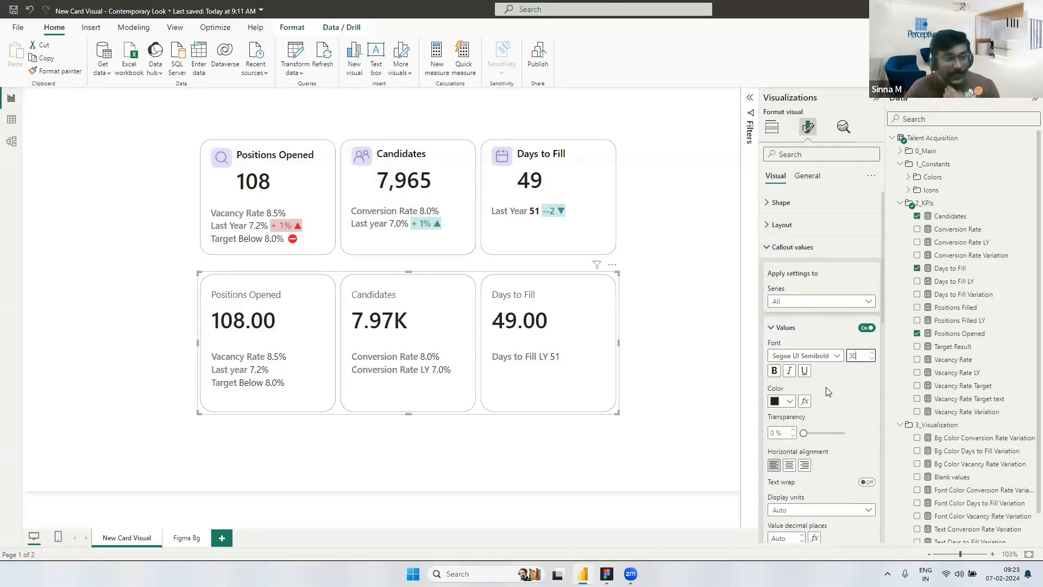
Step: Set the callout values to 0 decimal places with display units None
scroll(826, 387, "down", 2)
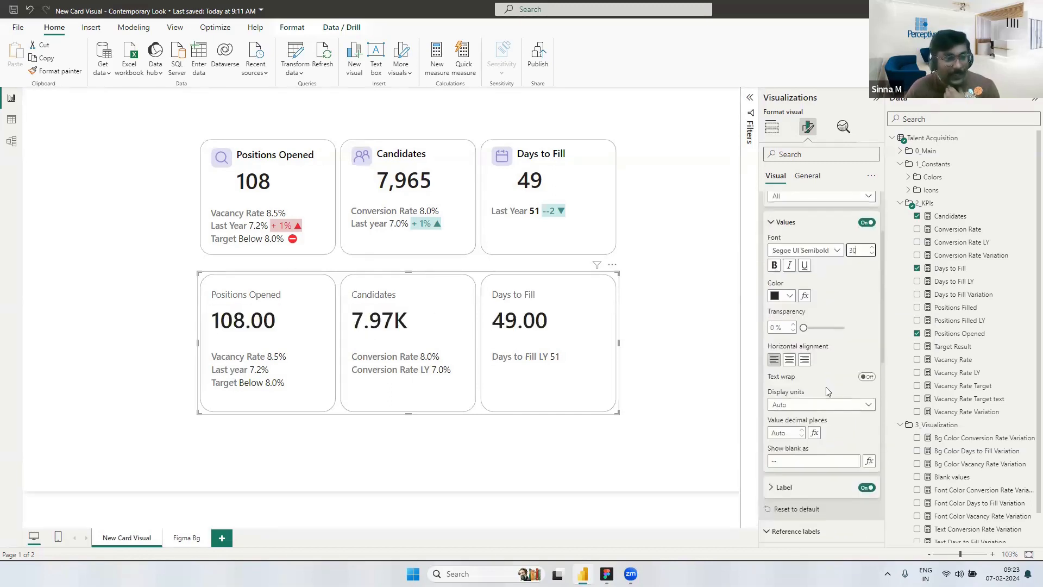
left_click(801, 435)
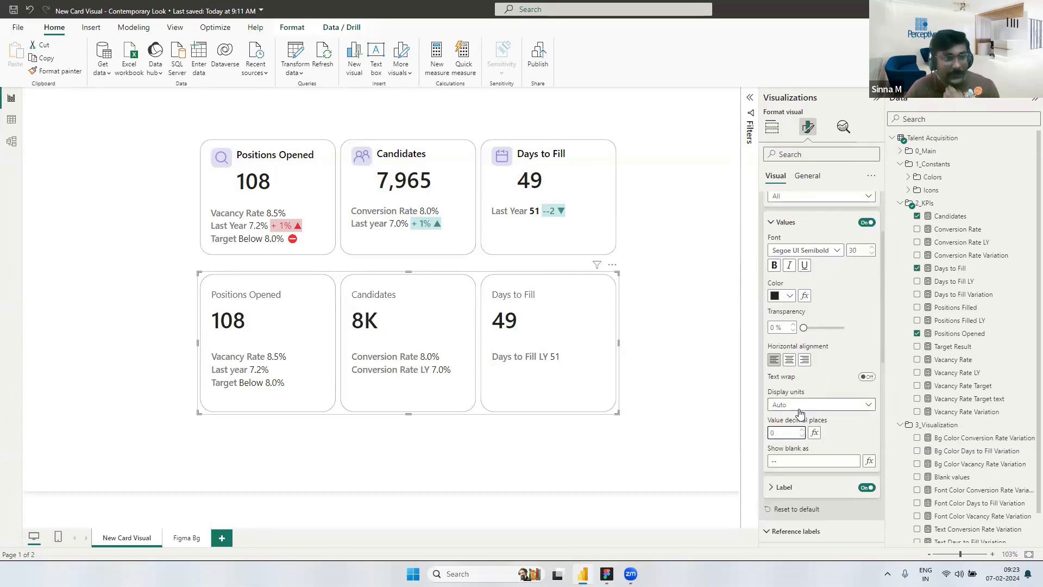
left_click(800, 411)
left_click(790, 429)
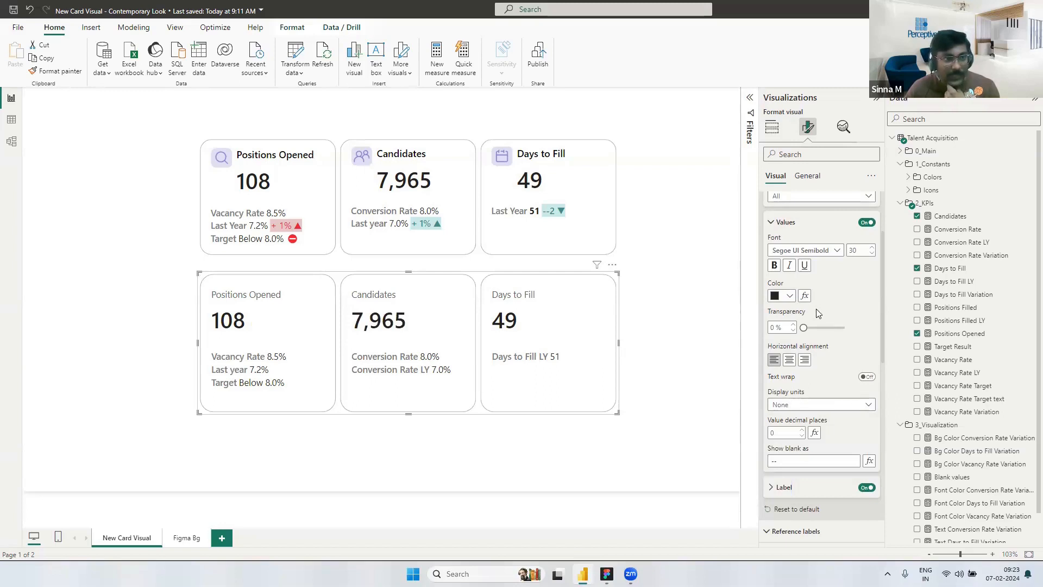
Step: Set the callout labels for all series to Segoe UI Semibold, size 13, in black, and reselect the new card visual for formatting
left_click(772, 224)
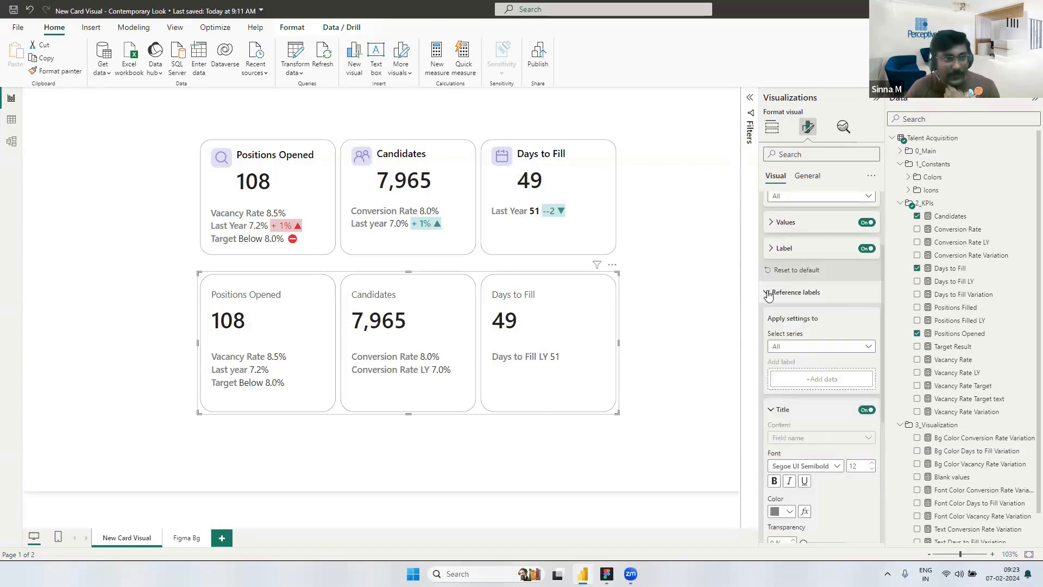
left_click(775, 252)
left_click(858, 333)
type("13")
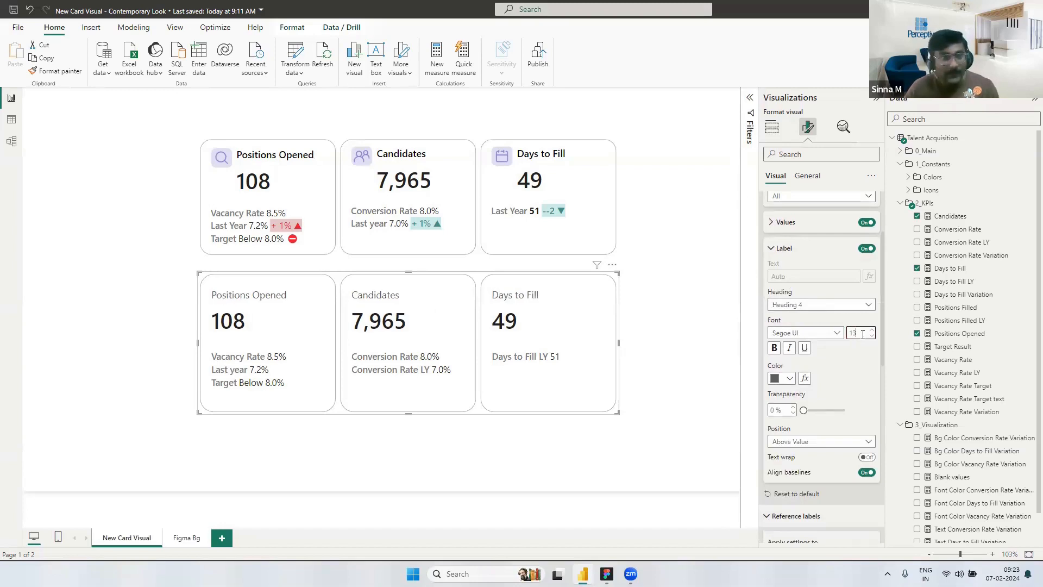
left_click(840, 338)
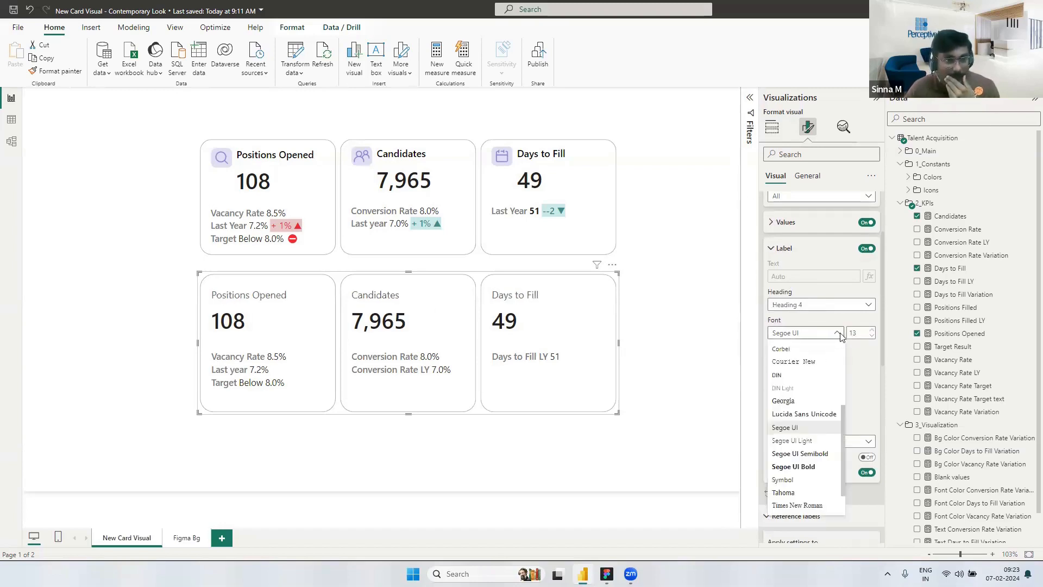
left_click(809, 458)
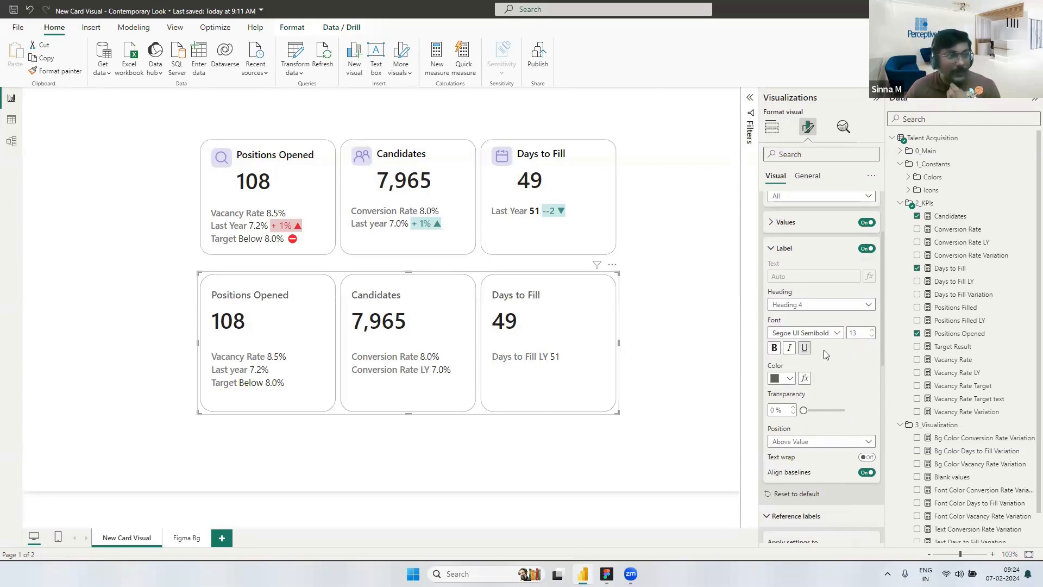
left_click(776, 382)
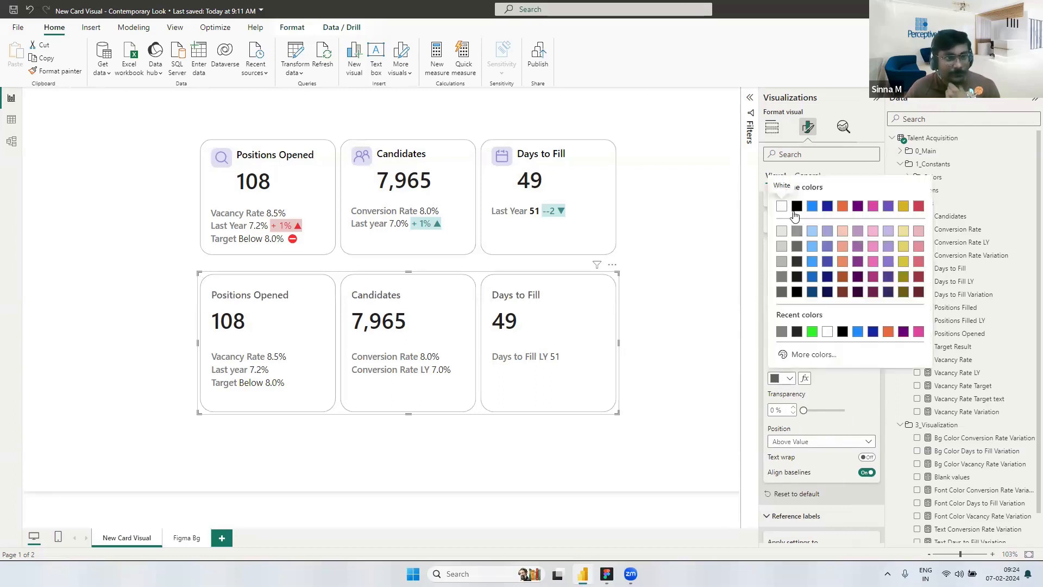
left_click(713, 299)
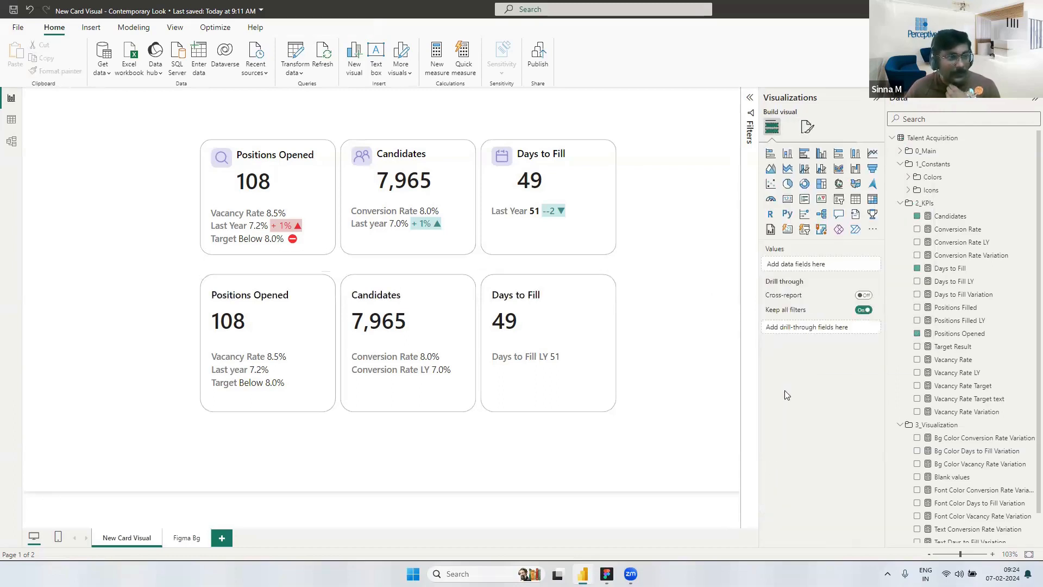
left_click(807, 126)
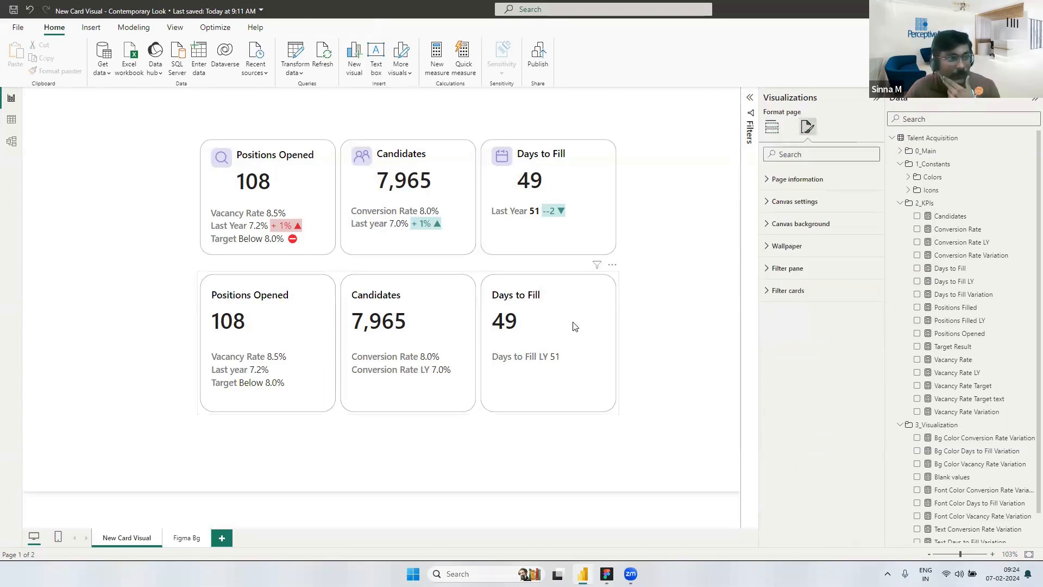
left_click(613, 291)
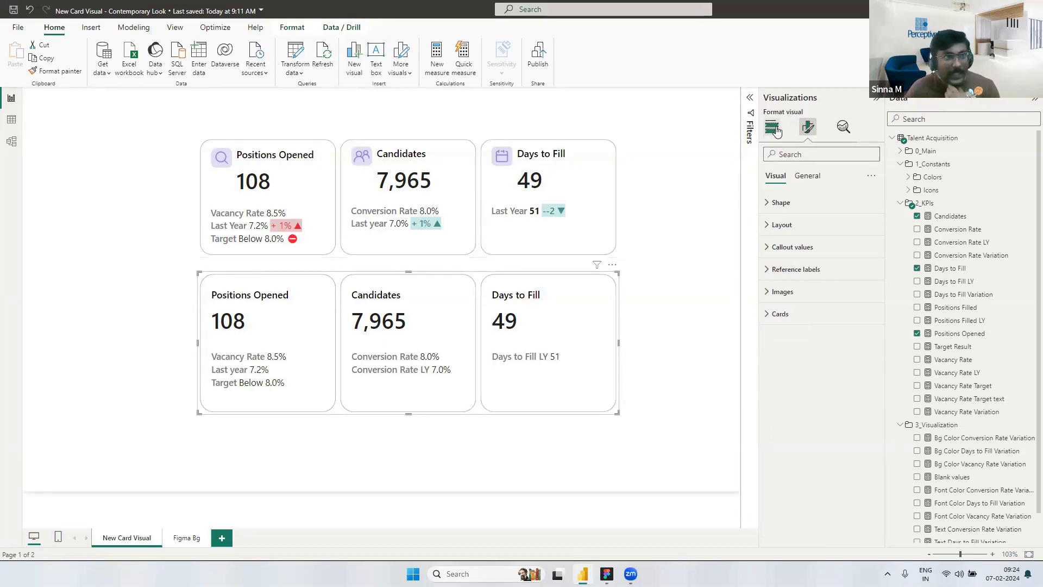
Step: Turn on the detail for the Vacancy Rate LY reference label of Positions Opened and add the Vacancy Rate Variation measure to it
left_click(771, 270)
scroll(821, 315, "down", 2)
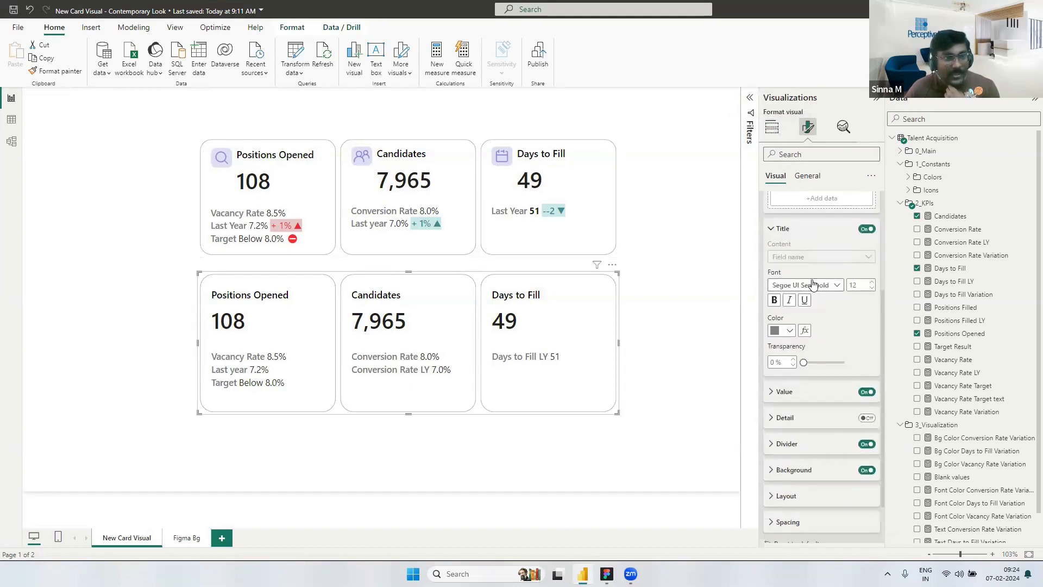
scroll(809, 297, "up", 1)
left_click(805, 272)
left_click(796, 299)
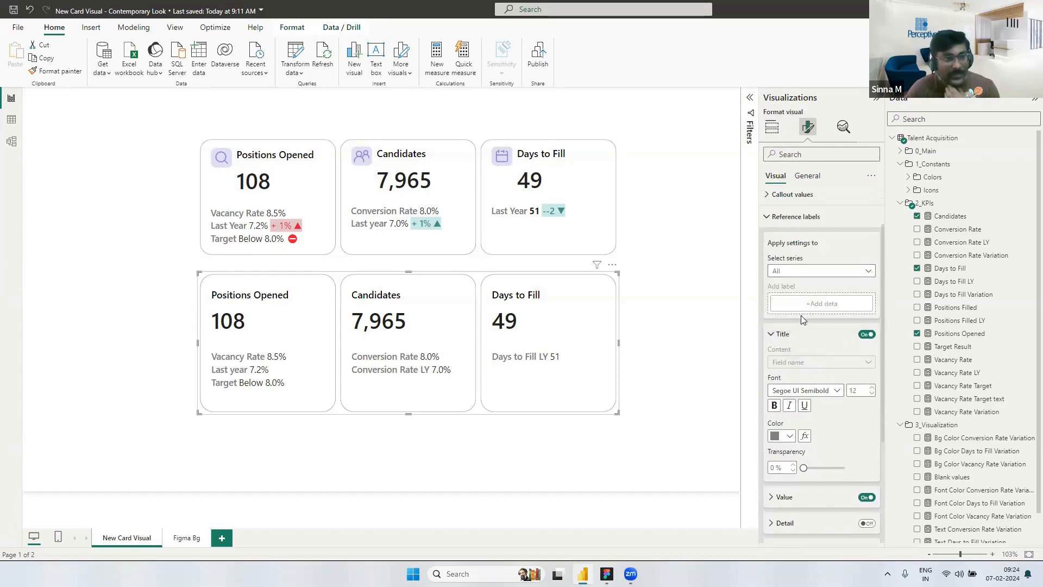
scroll(803, 320, "down", 1)
left_click(807, 340)
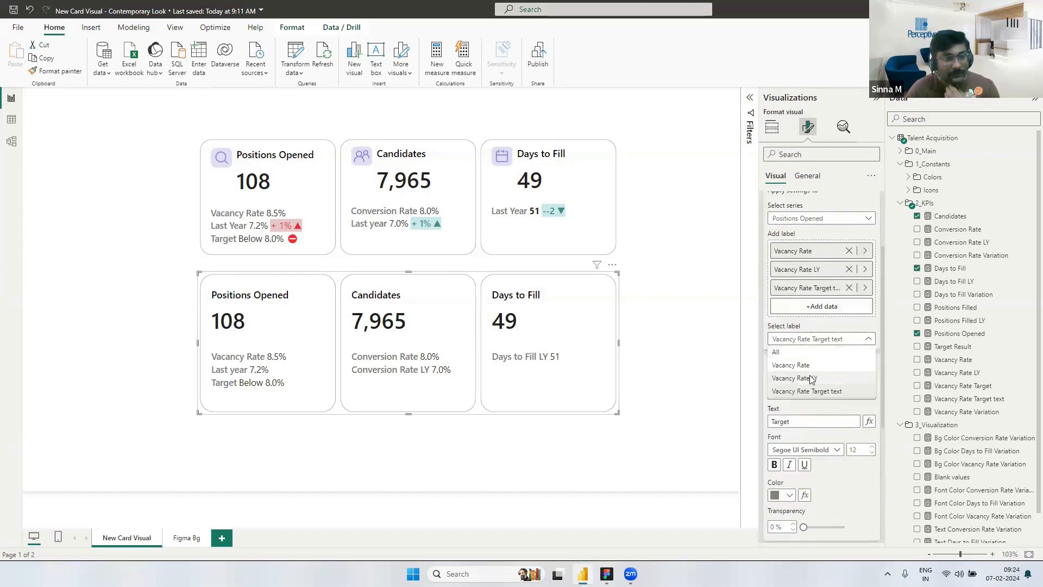
left_click(812, 379)
scroll(819, 371, "down", 2)
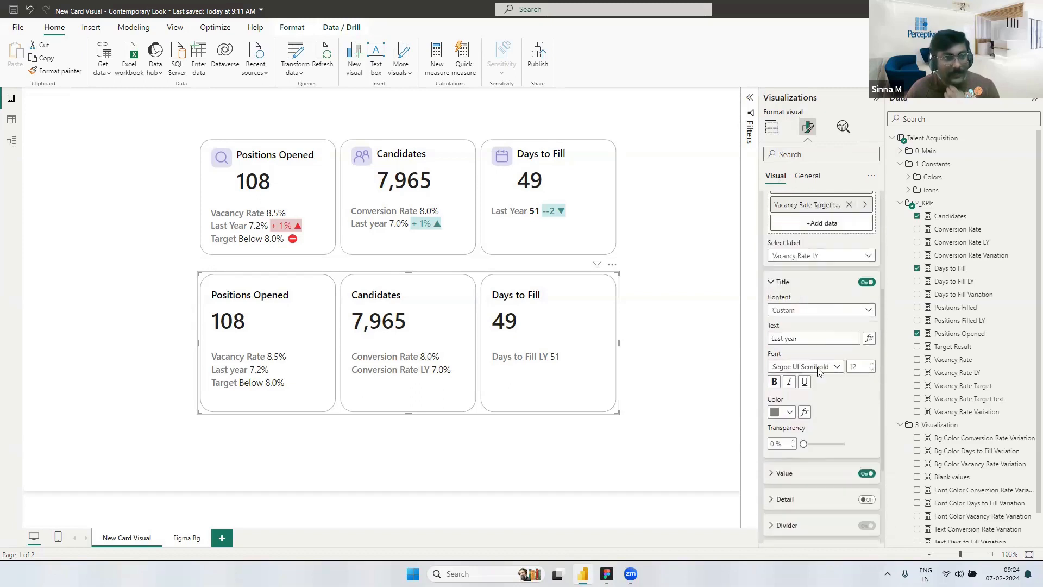
scroll(819, 372, "down", 2)
left_click(866, 361)
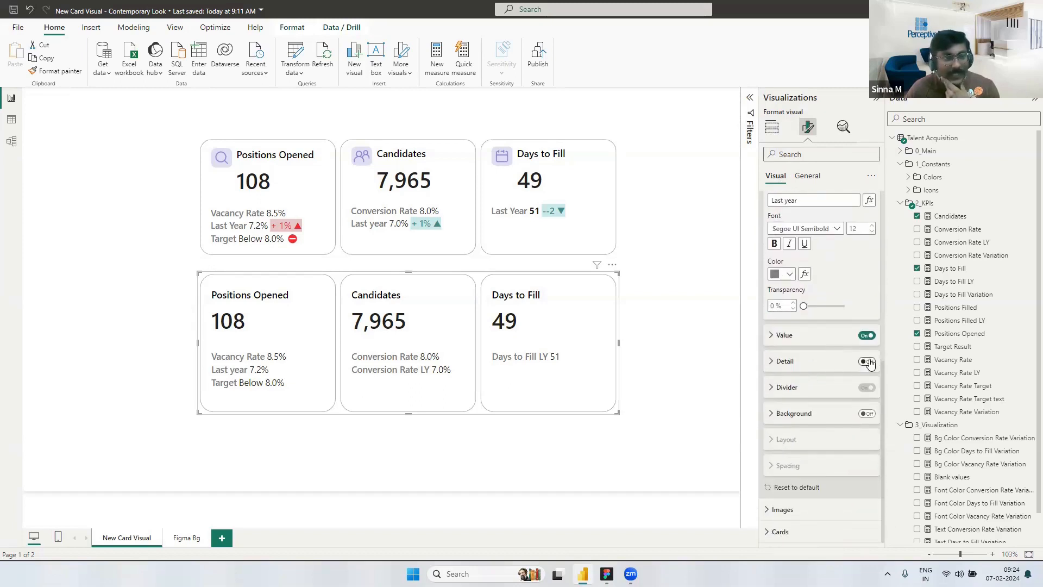
left_click(772, 364)
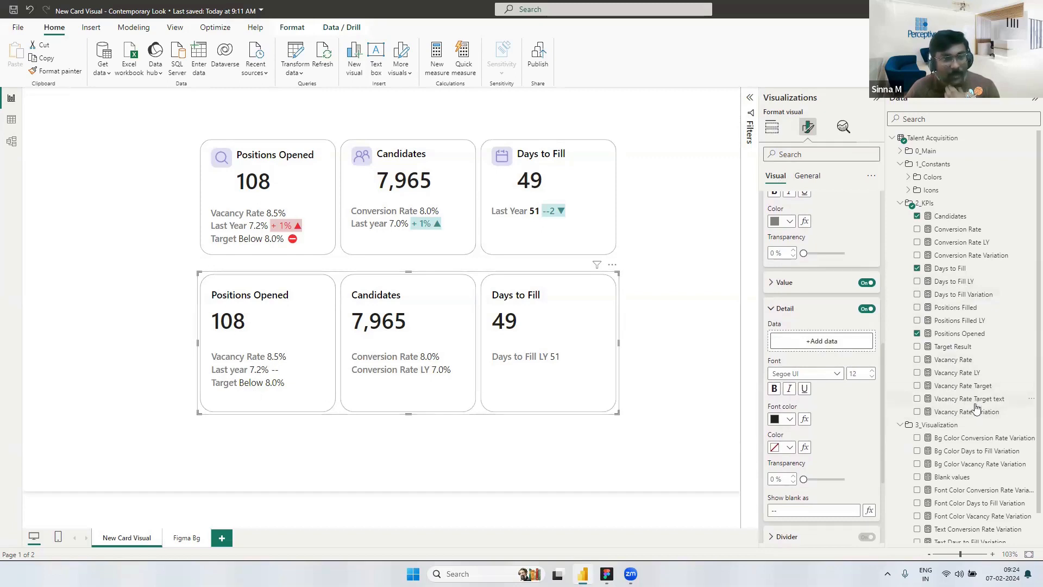
left_click_drag(966, 411, 825, 341)
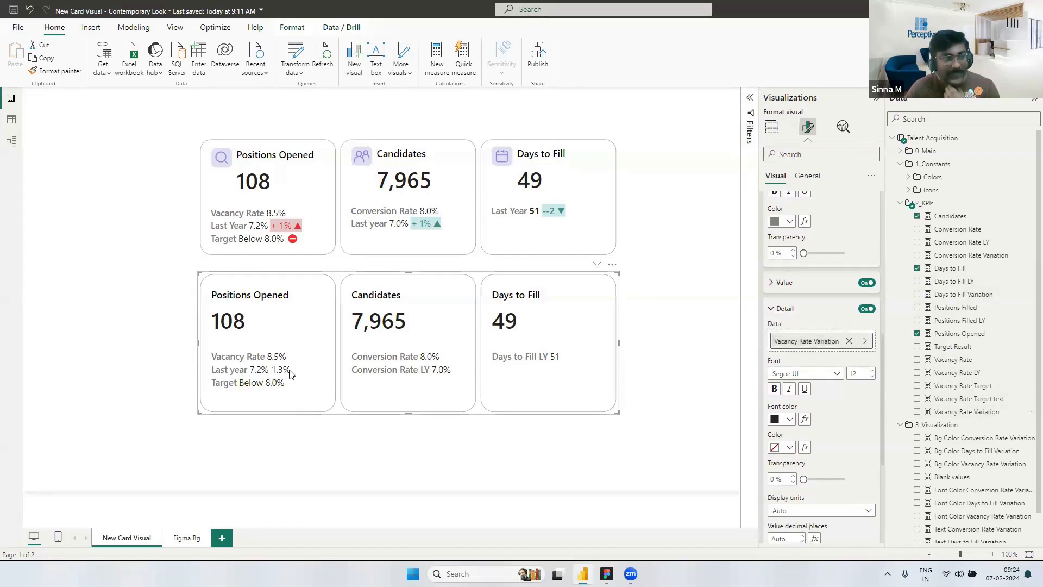
scroll(807, 344, "down", 2)
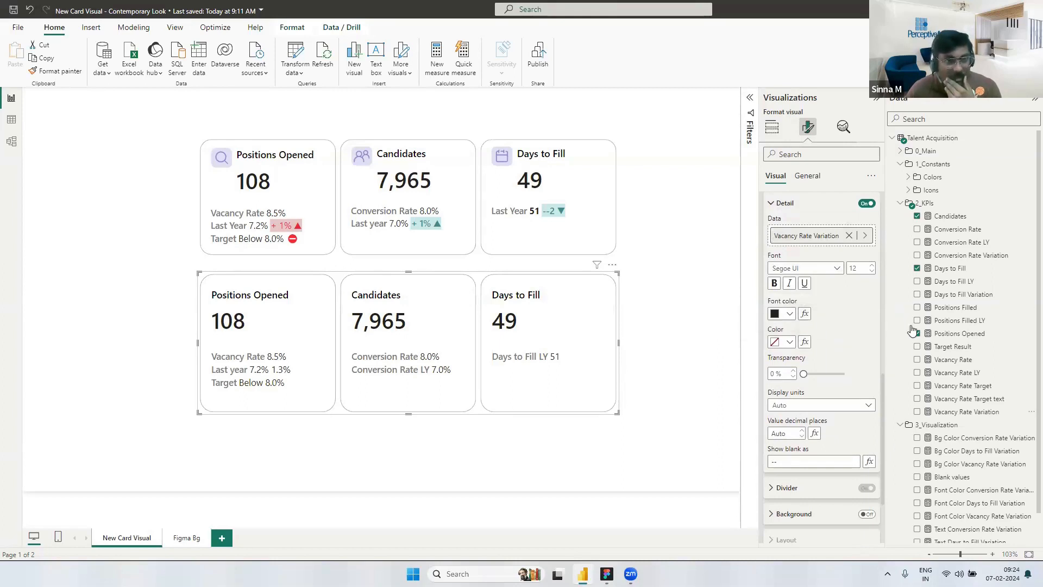
Step: Examine the DAX formulas of the Text, Font Color and Bg Color Vacancy Rate Variation measures
scroll(915, 334, "down", 1)
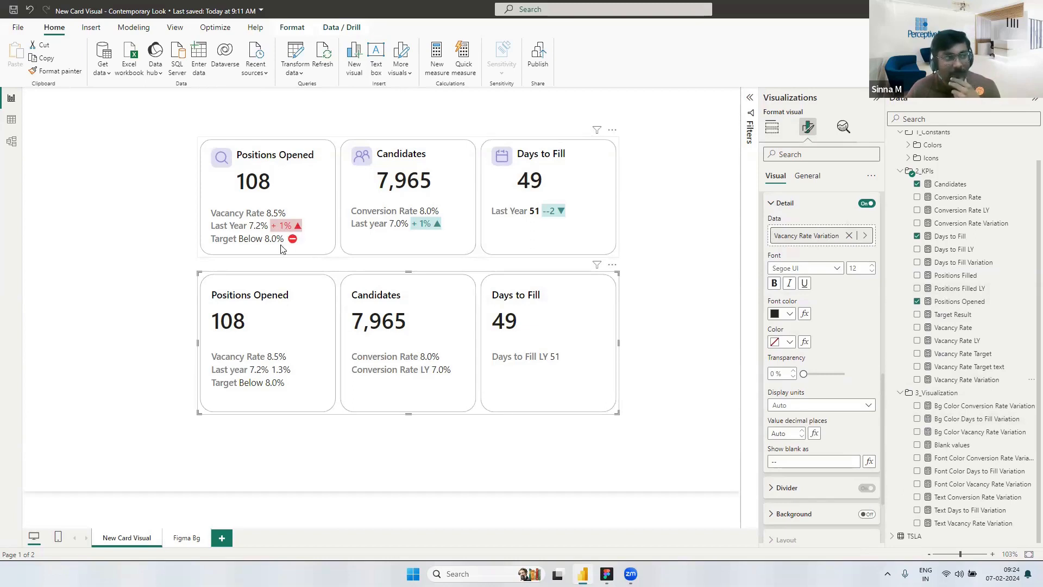
left_click(959, 525)
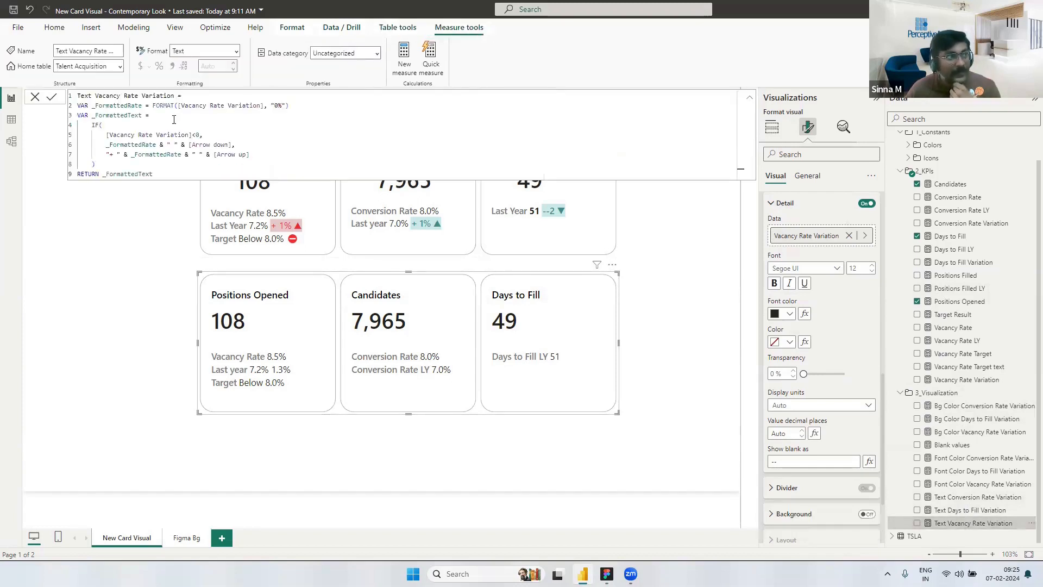
left_click_drag(284, 105, 99, 108)
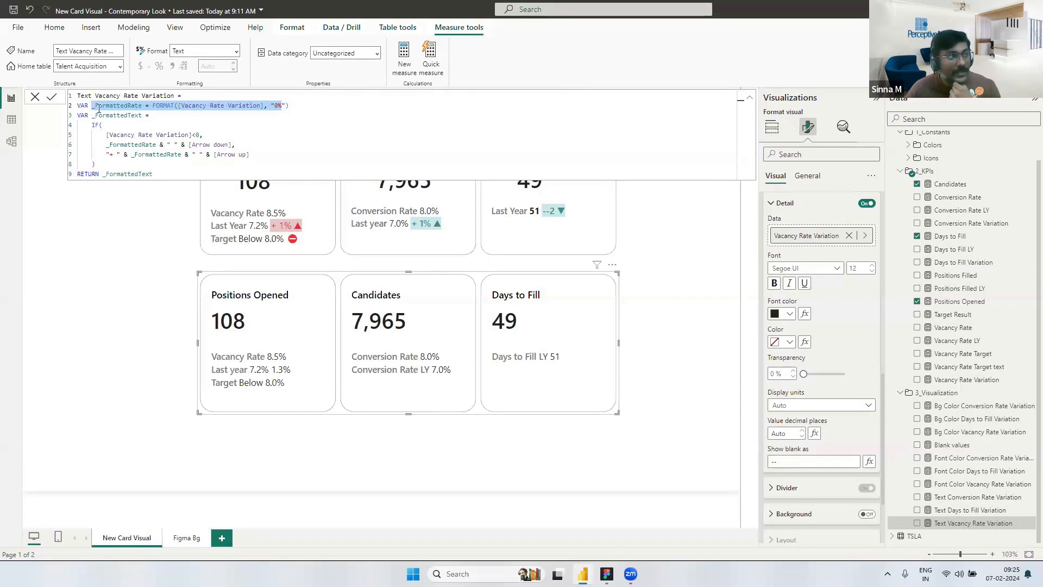
left_click(195, 135)
left_click_drag(230, 145, 102, 144)
left_click(196, 134)
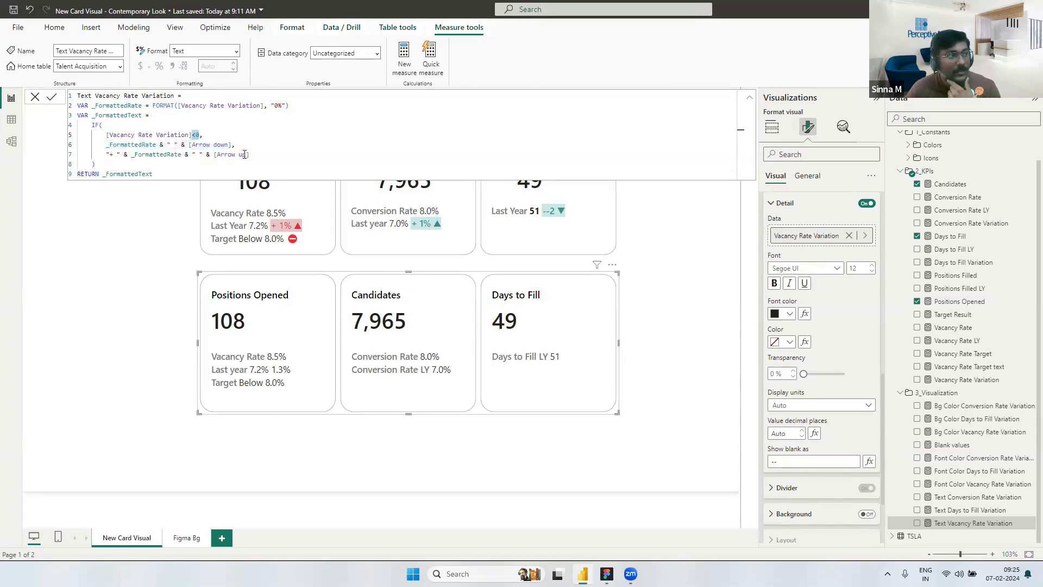
left_click(125, 156, "shift")
left_click(221, 155)
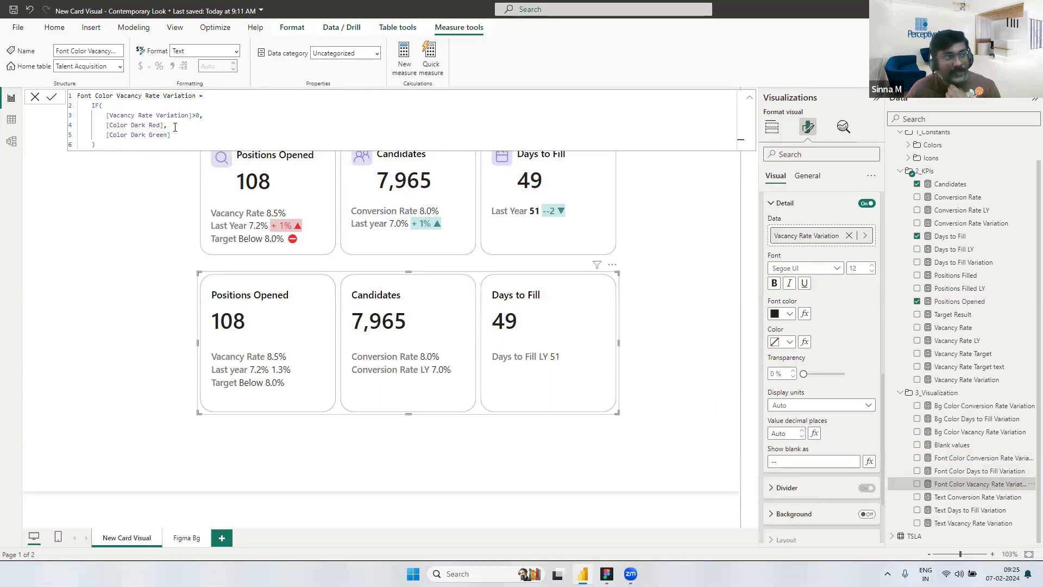
left_click(954, 432)
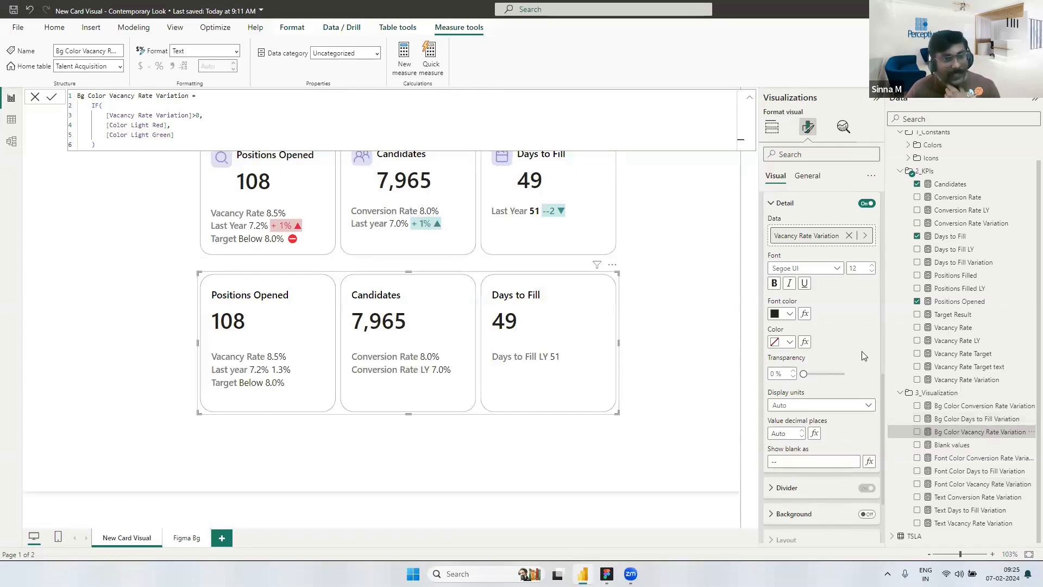
Step: Format the Vacancy Rate Variation detail's font and background colours by field value, using the Font Color and Bg Color Vacancy Rate Variation measures
scroll(851, 338, "up", 1)
scroll(851, 338, "up", 1)
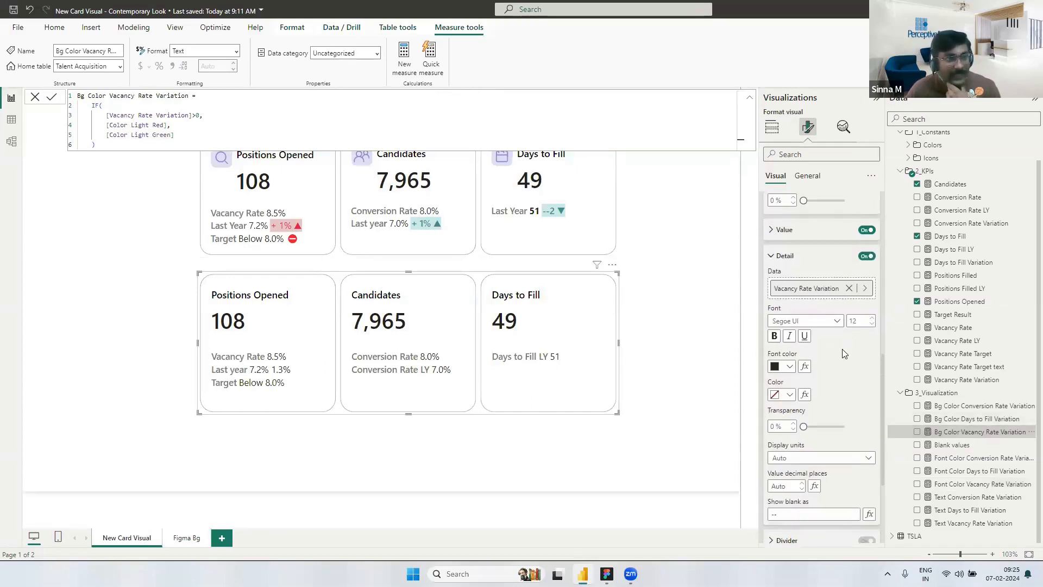
left_click(805, 366)
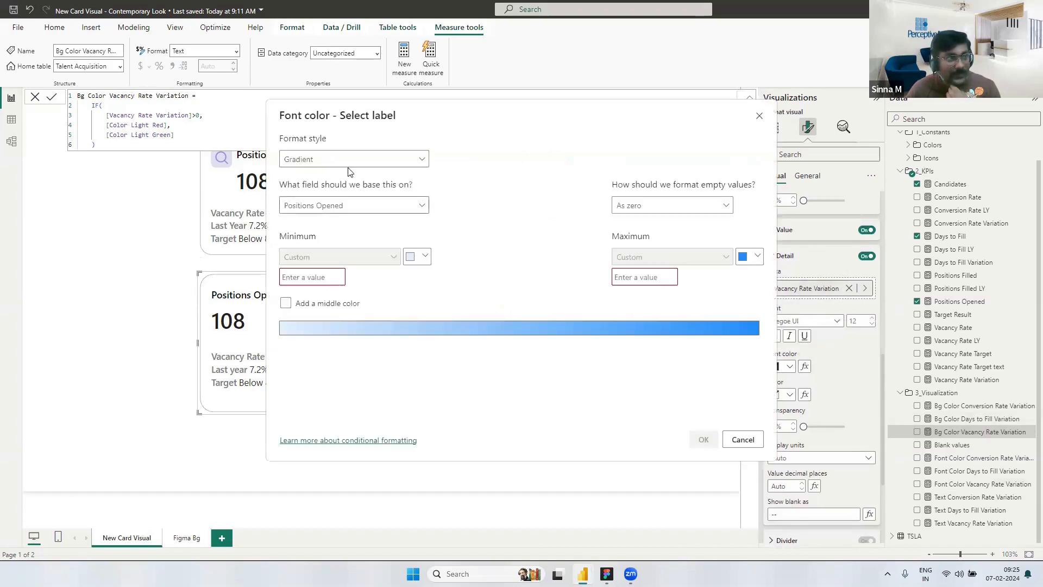
left_click(342, 159)
left_click(325, 212)
left_click(332, 209)
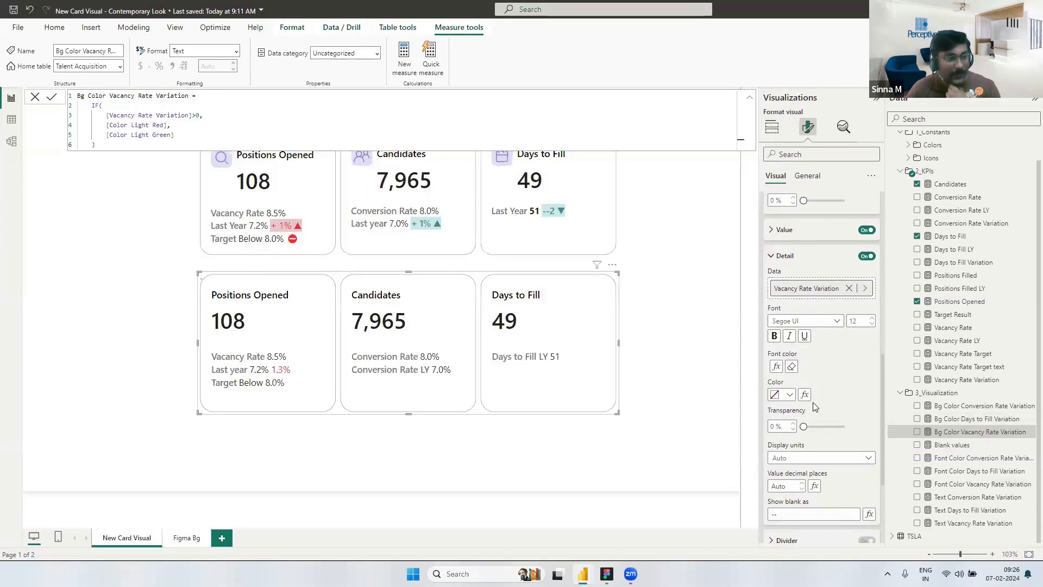
scroll(846, 408, "down", 1)
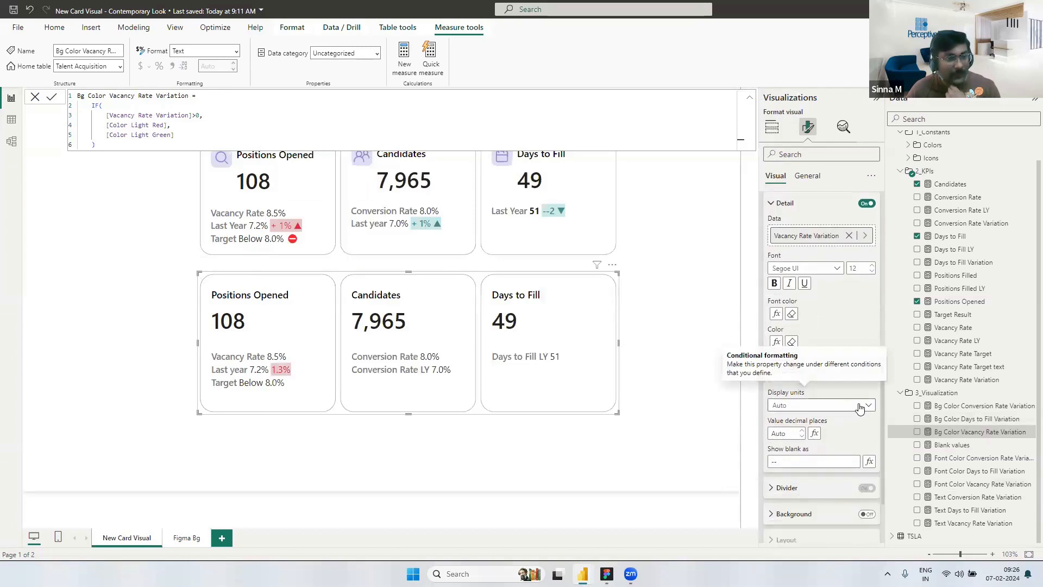
Step: Set the detail's display units to Custom and base its format code on the field value Text Vacancy Rate Variation
left_click(858, 405)
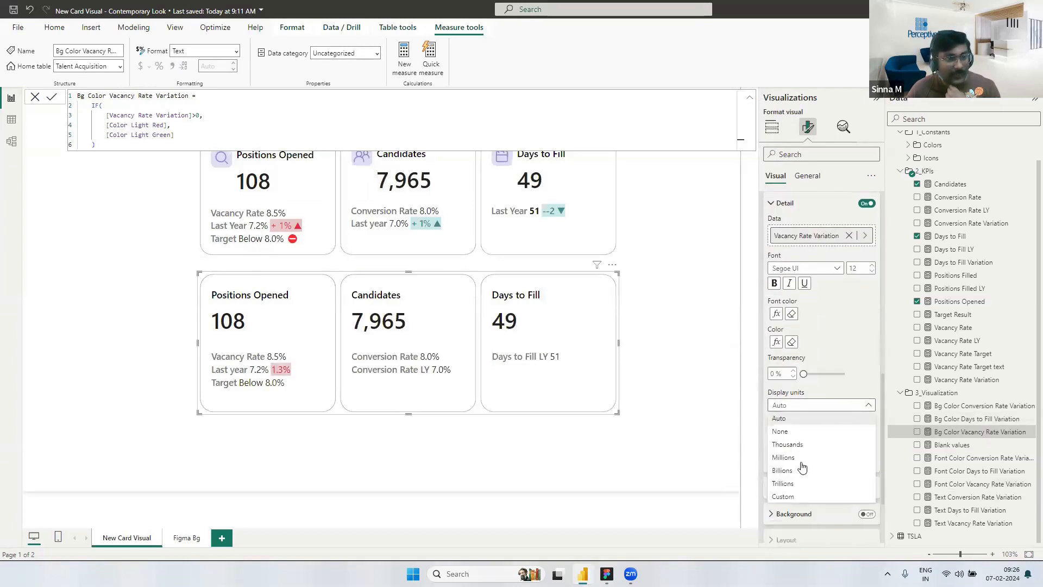
left_click(797, 496)
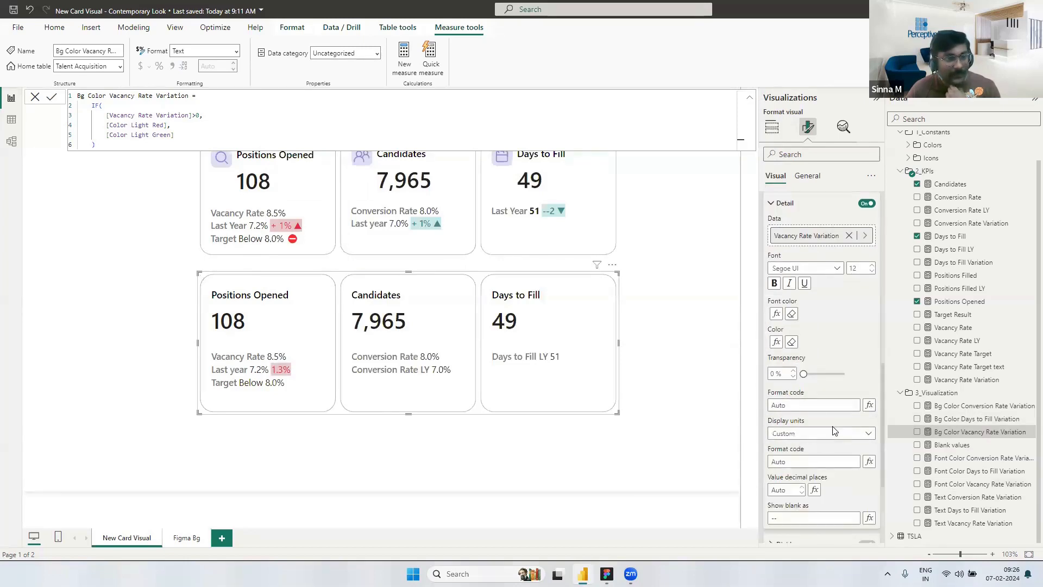
left_click(869, 461)
left_click(377, 164)
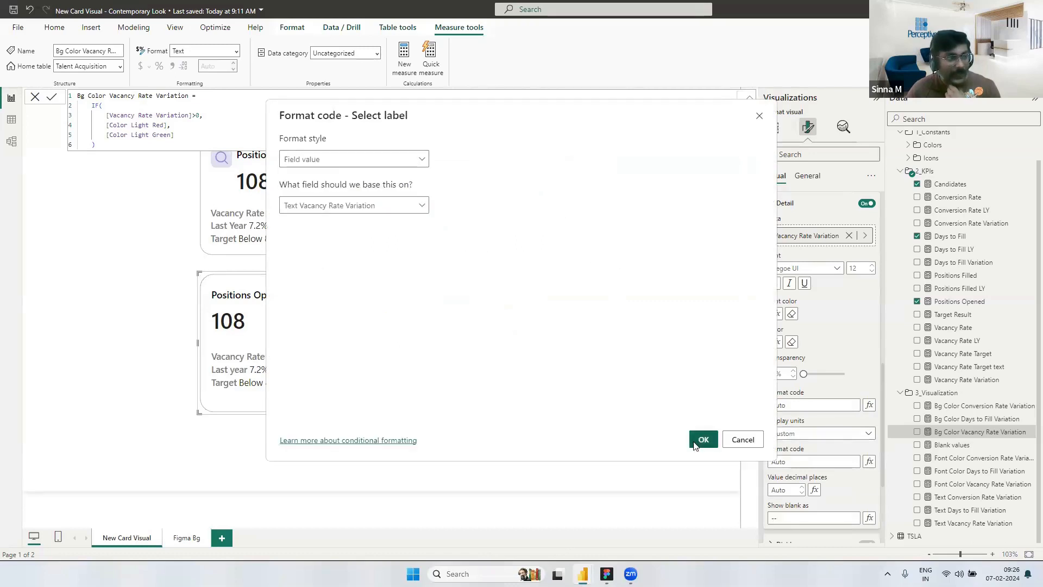
left_click(693, 442)
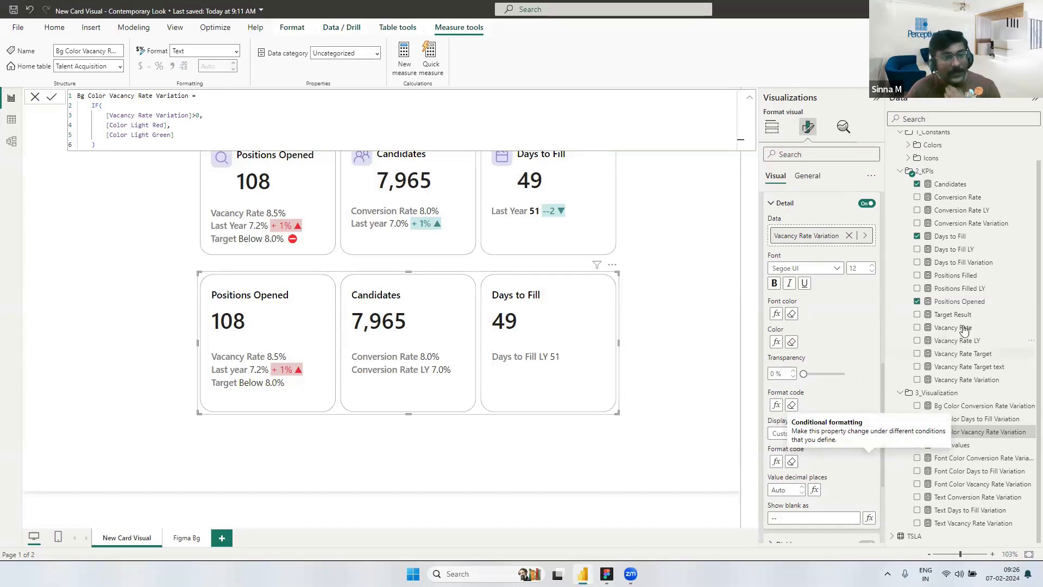
Step: Check the Target Result formula, turn on the detail for the Vacancy Rate Target text label and add the Target Result measure to it
left_click(958, 318)
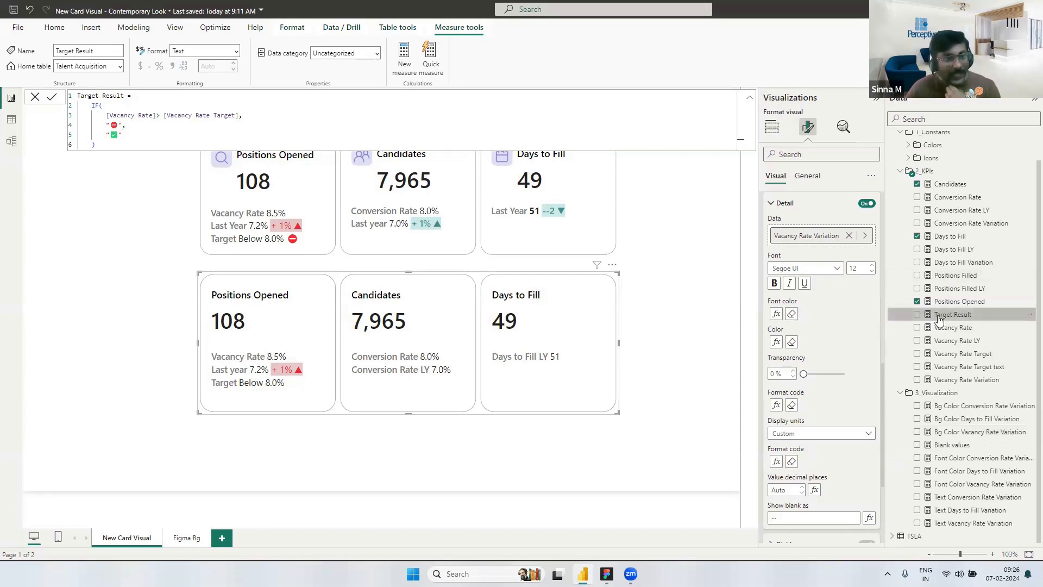
scroll(942, 269, "up", 1)
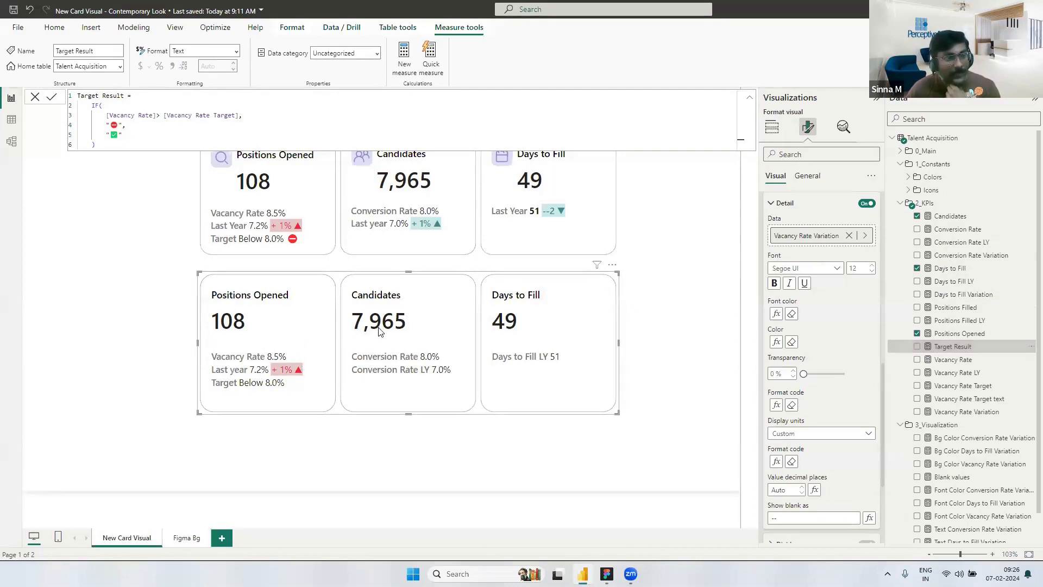
left_click(774, 204)
scroll(811, 309, "up", 1)
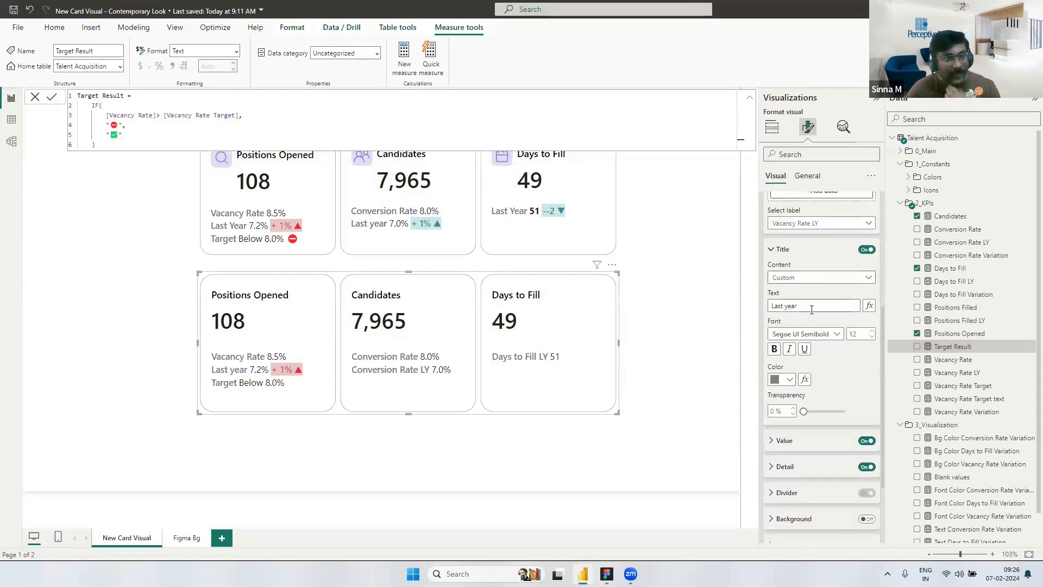
left_click(806, 224)
left_click(807, 278)
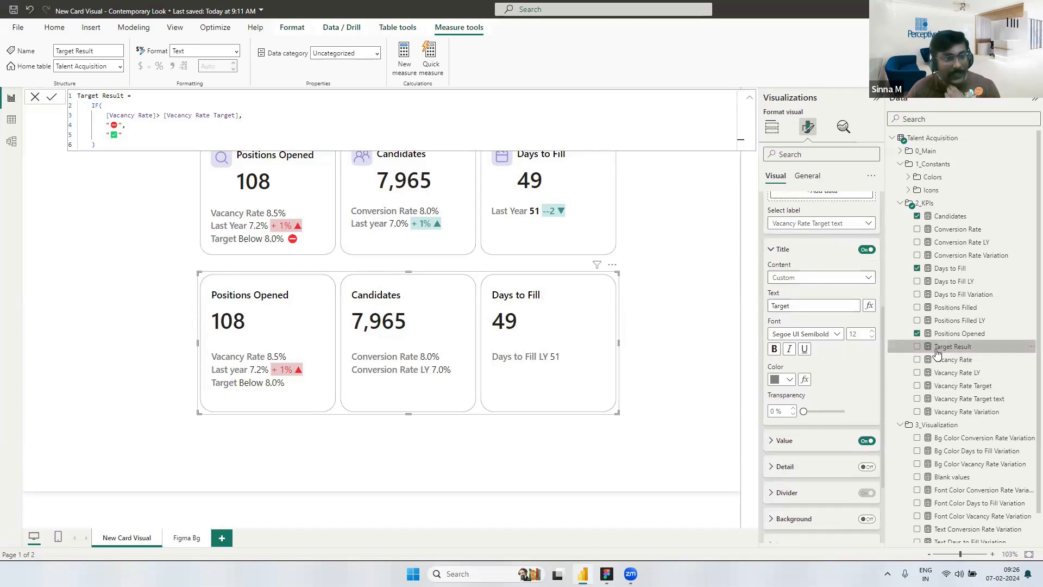
left_click(772, 468)
left_click(866, 466)
left_click(776, 250)
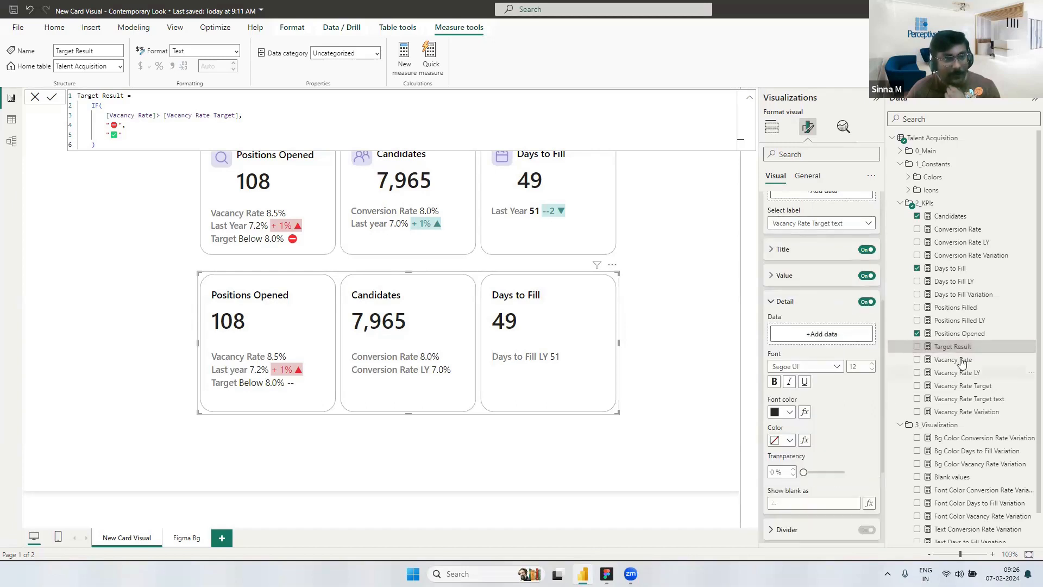
left_click(824, 336)
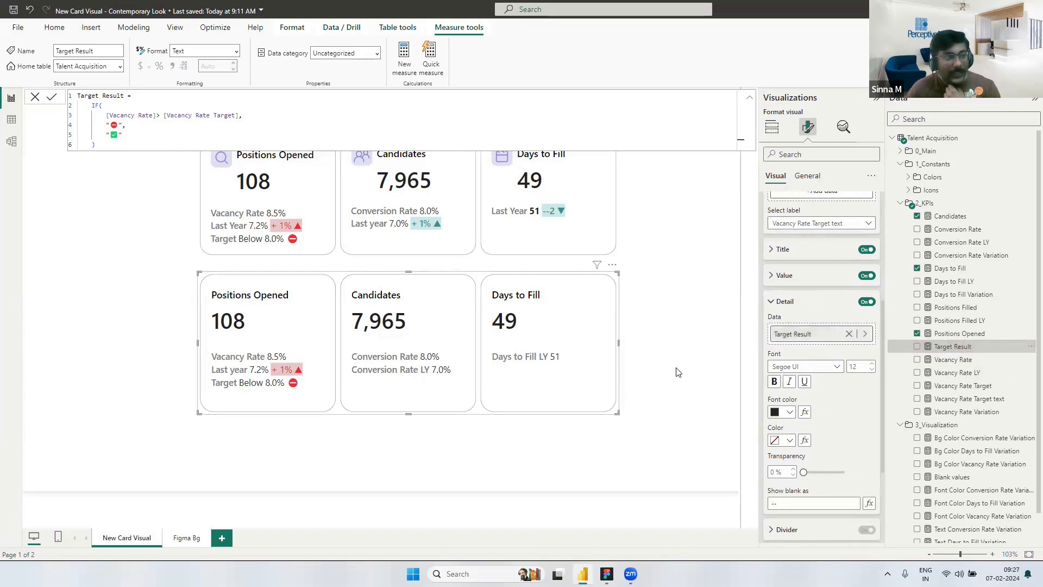
left_click(715, 157)
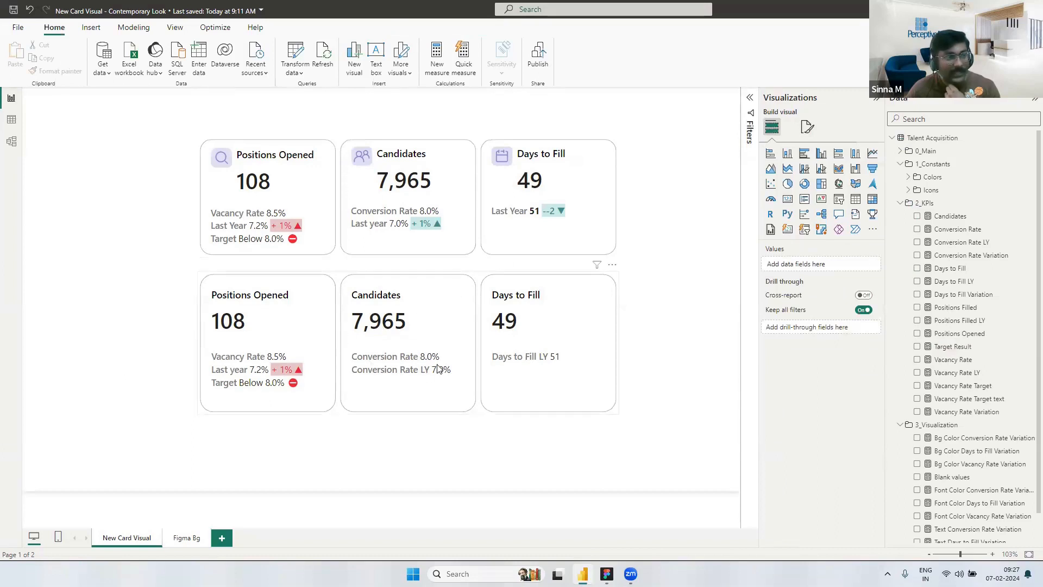
Step: Turn on the image for the Positions Opened series in the lower card visual
left_click(205, 287)
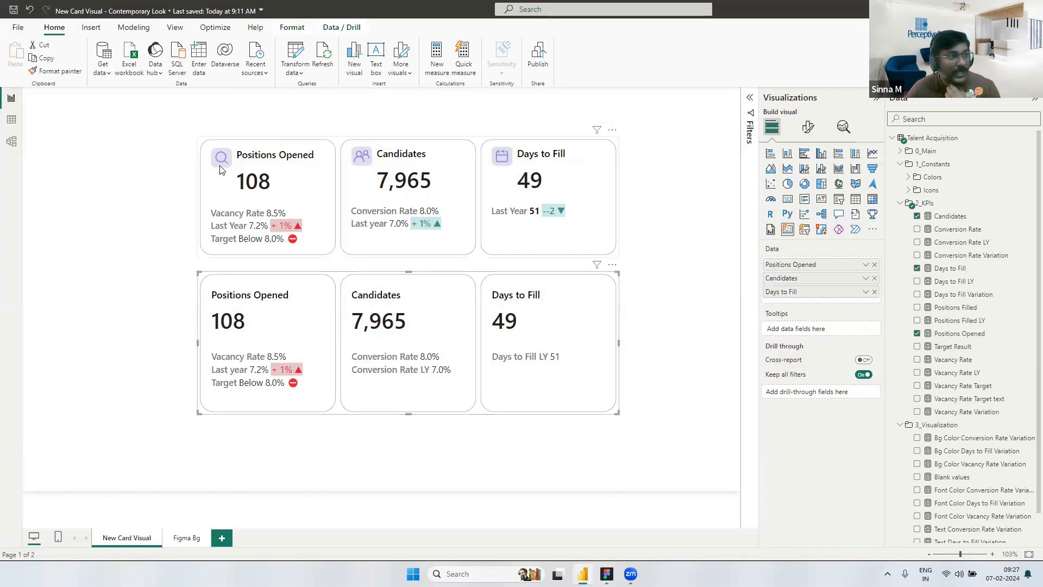
left_click(807, 127)
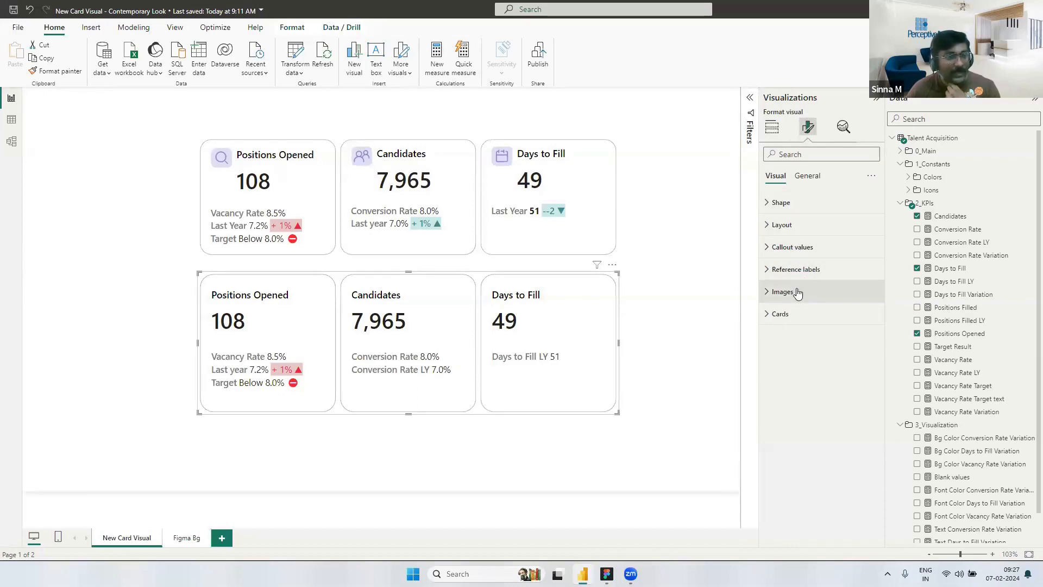
left_click(776, 292)
scroll(800, 308, "down", 1)
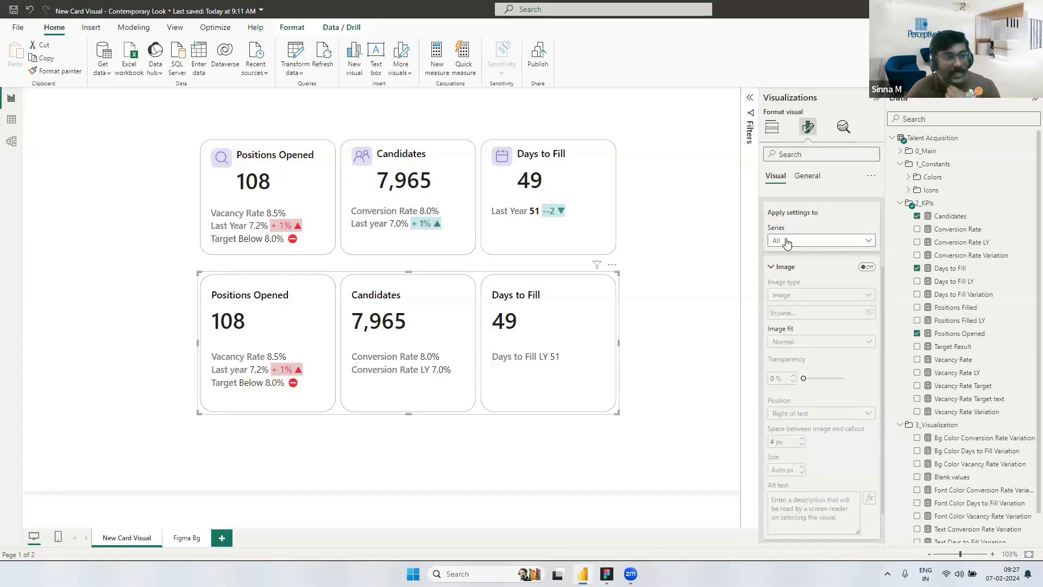
left_click(788, 240)
left_click(795, 268)
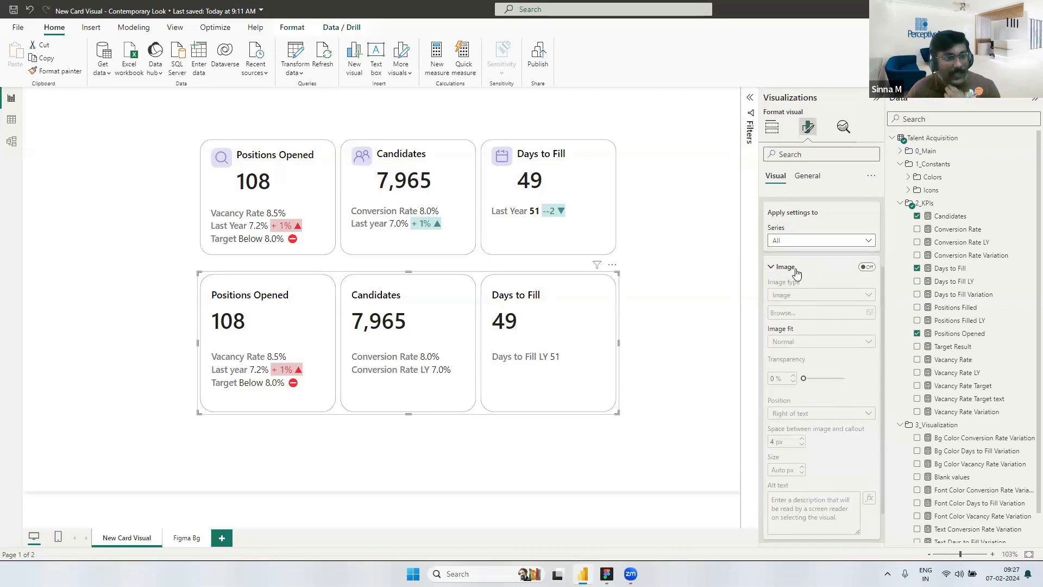
left_click(867, 266)
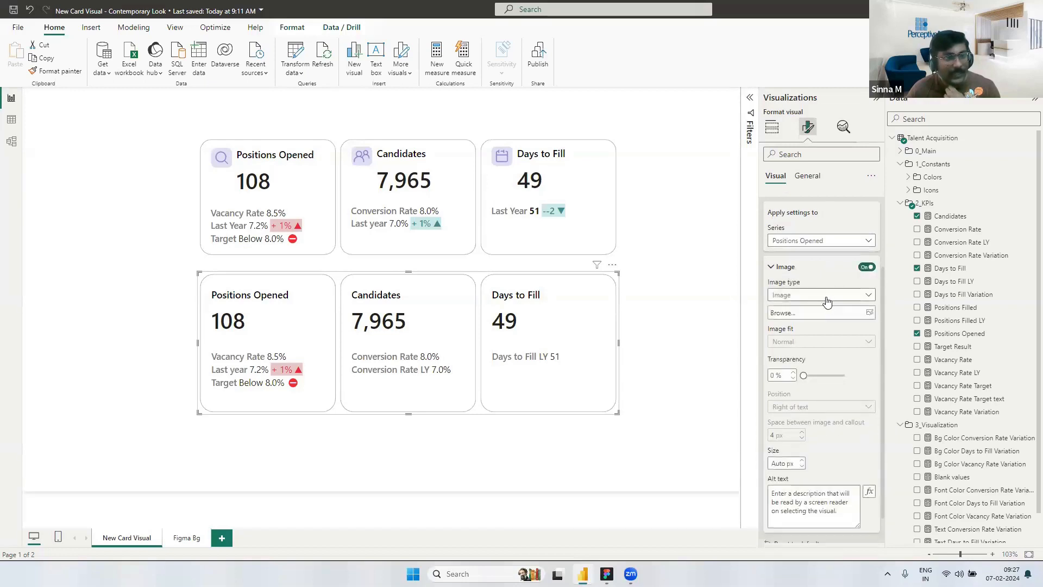
Step: Load Positions Open.png as the Positions Opened card's image and set its size to 38 px
left_click(864, 313)
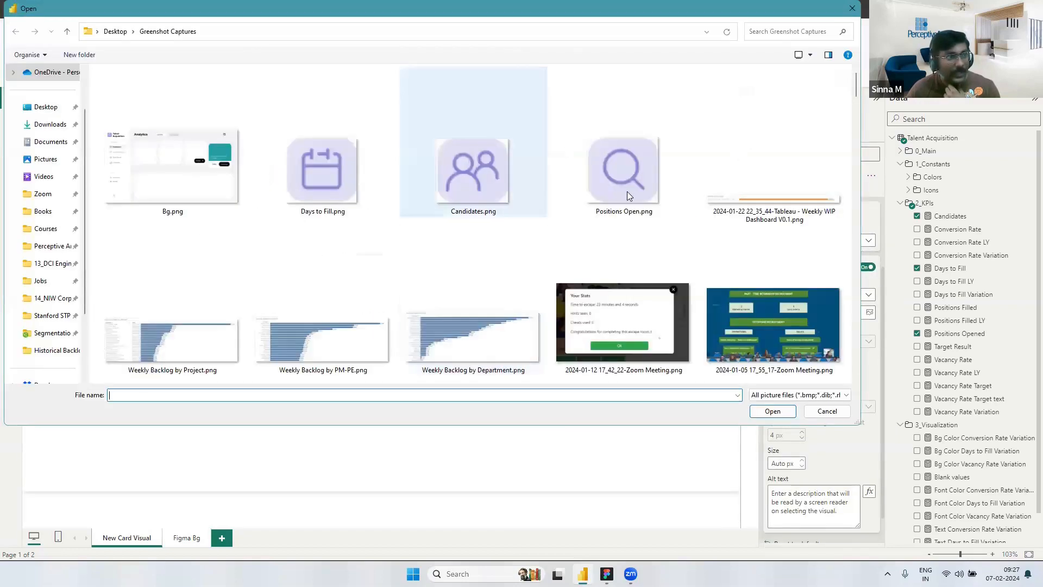
left_click(642, 190)
key("Return")
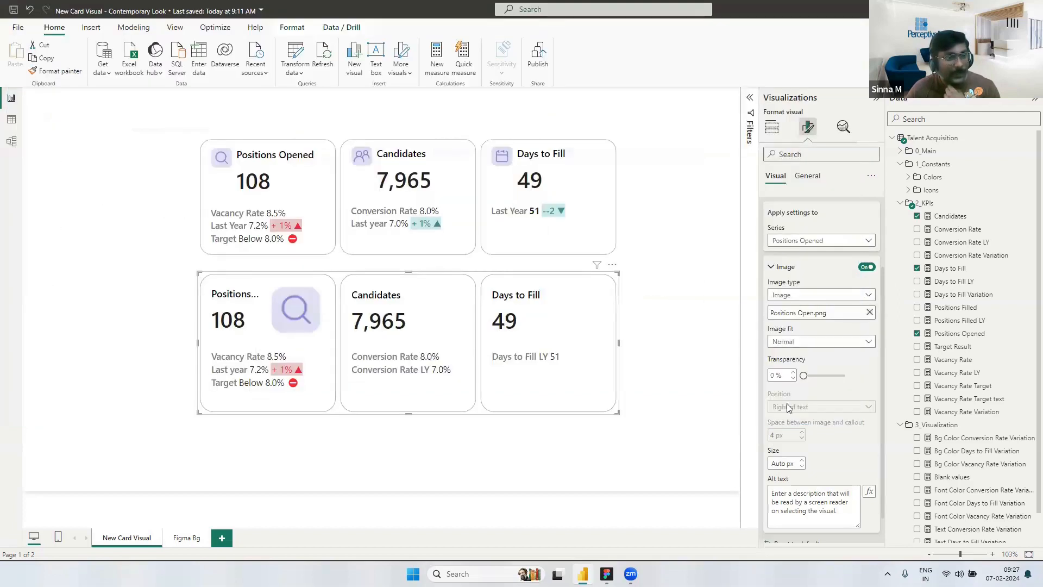
left_click(786, 463)
type("38")
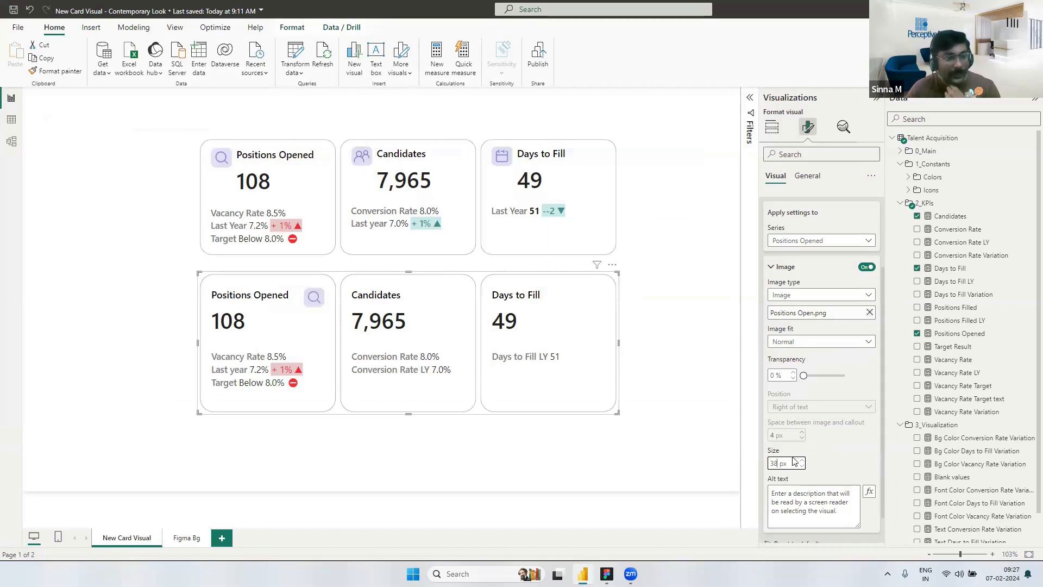
Step: Add the Candidates and Days to Fill icons to their cards, using Days to Fill.png at 38 px for the Days to Fill series
left_click(809, 240)
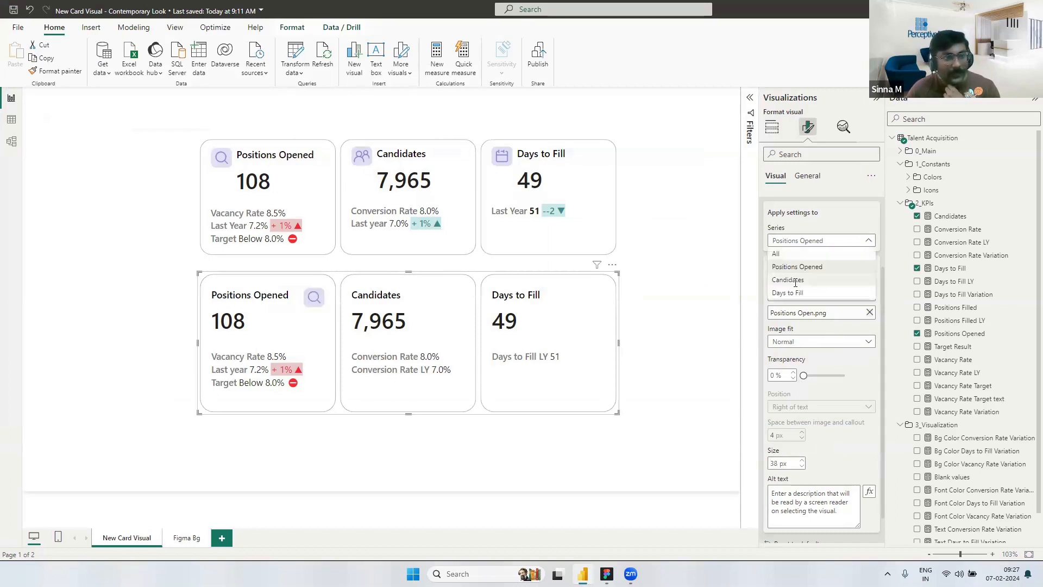
left_click(804, 293)
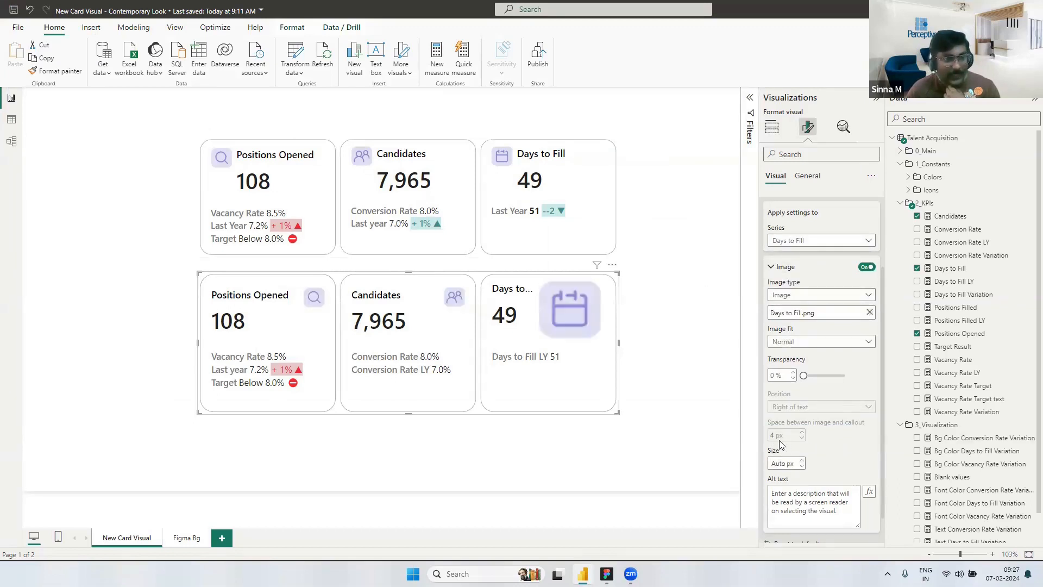
left_click(782, 463)
type("38")
key("Return")
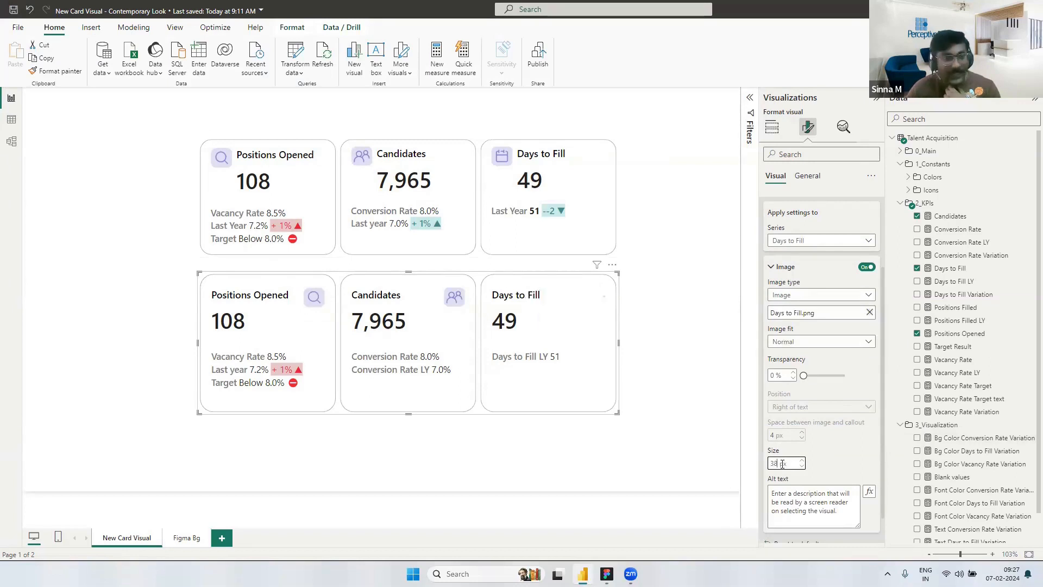
Step: For all series, position the images to the left of the text with 8 px between image and callout
left_click(809, 241)
left_click(791, 255)
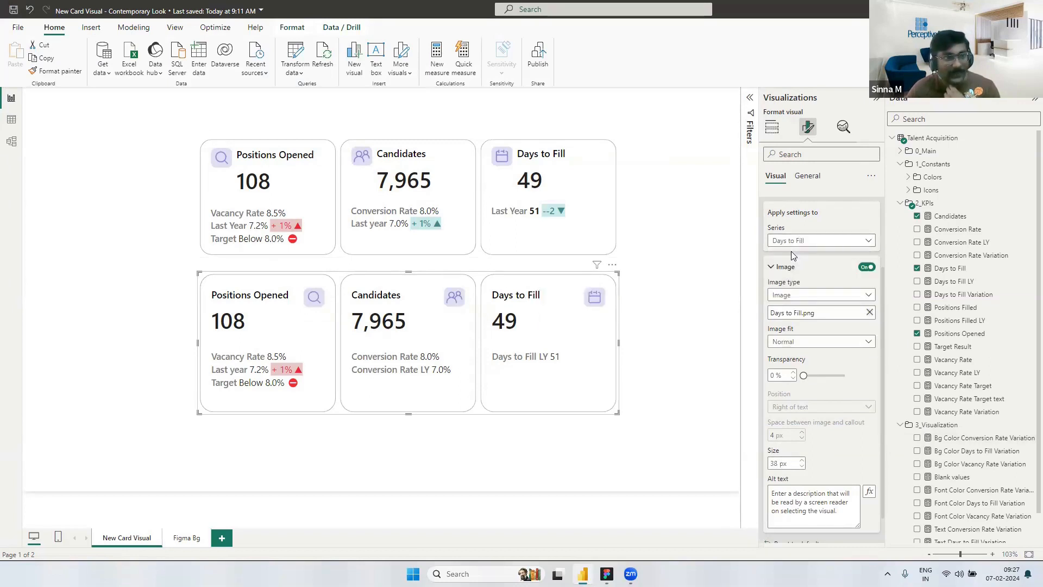
left_click(799, 408)
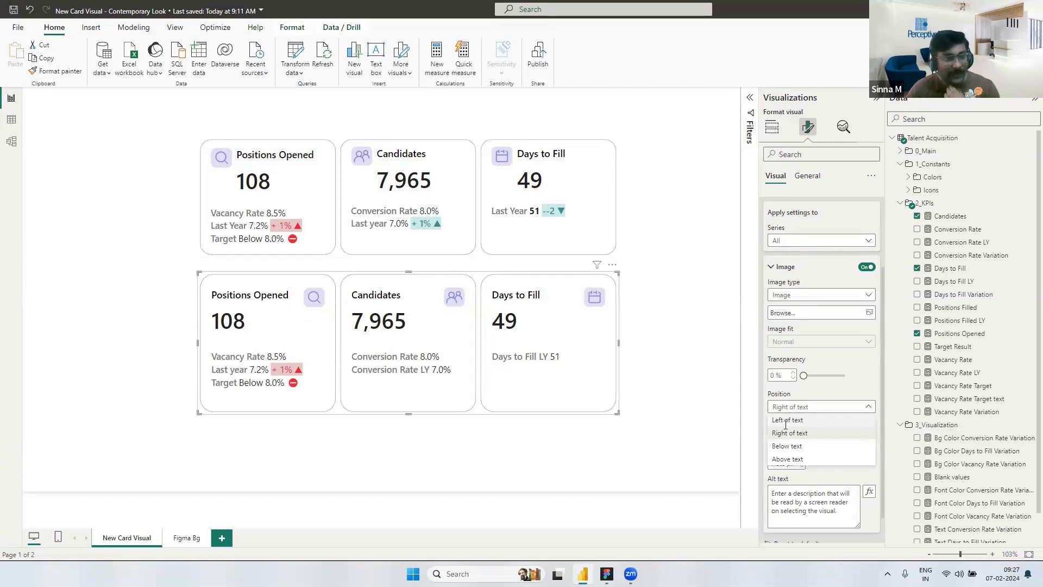
left_click(785, 425)
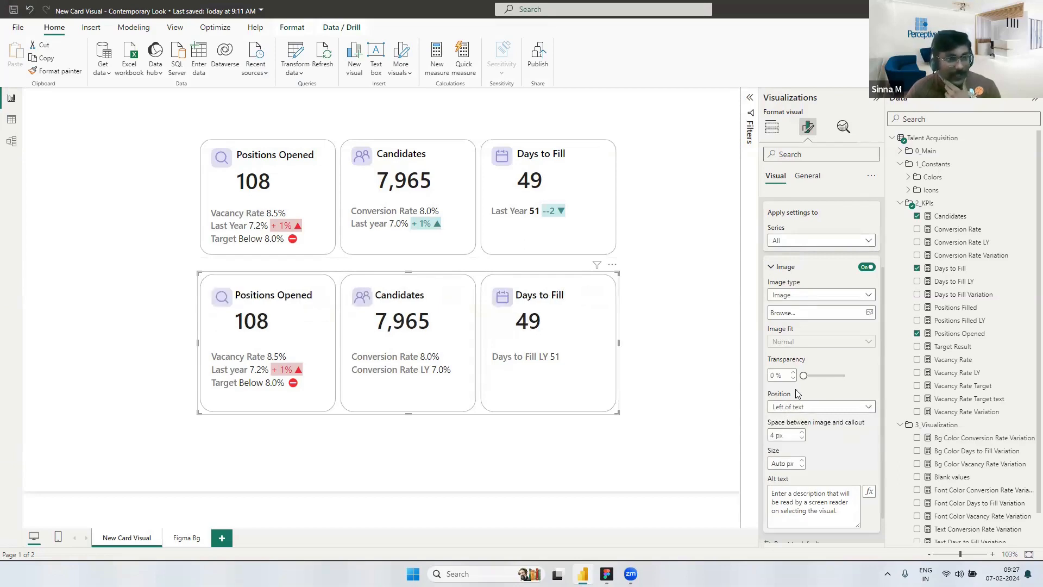
left_click(774, 435)
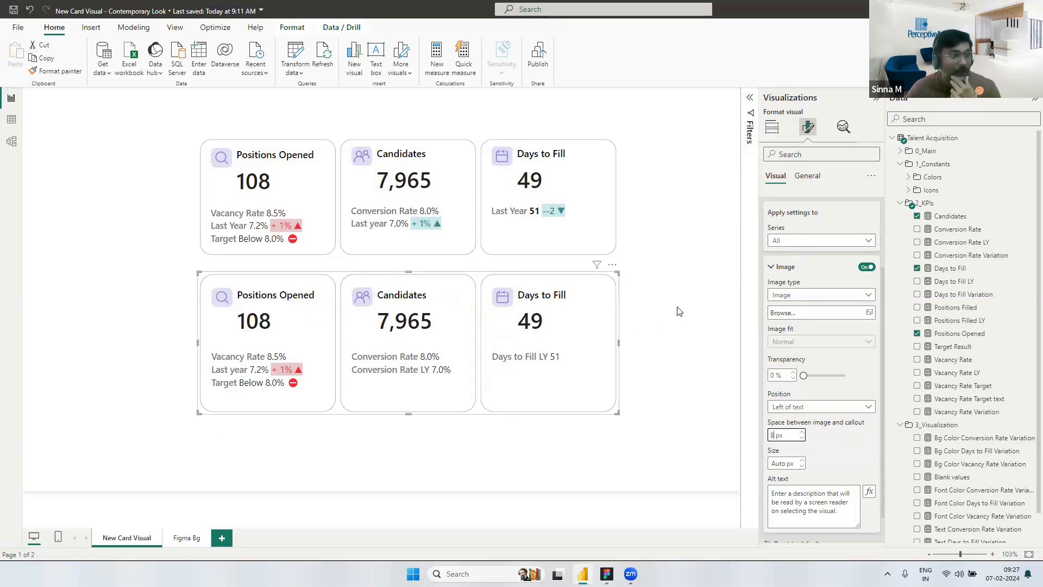
left_click(678, 325)
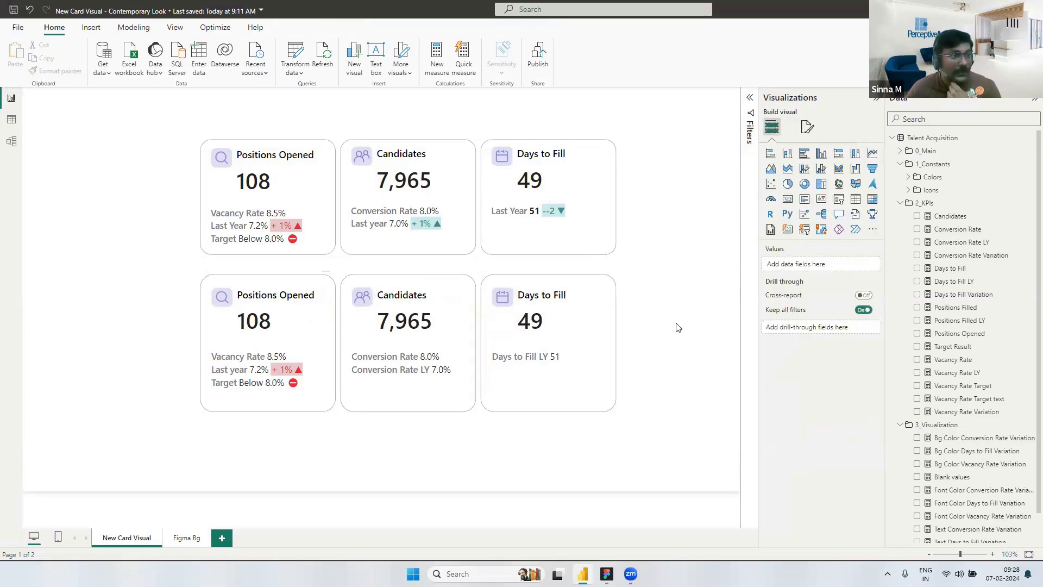
Step: Reduce the height of the lower card visual slightly by moving its bottom edge up
left_click(402, 417)
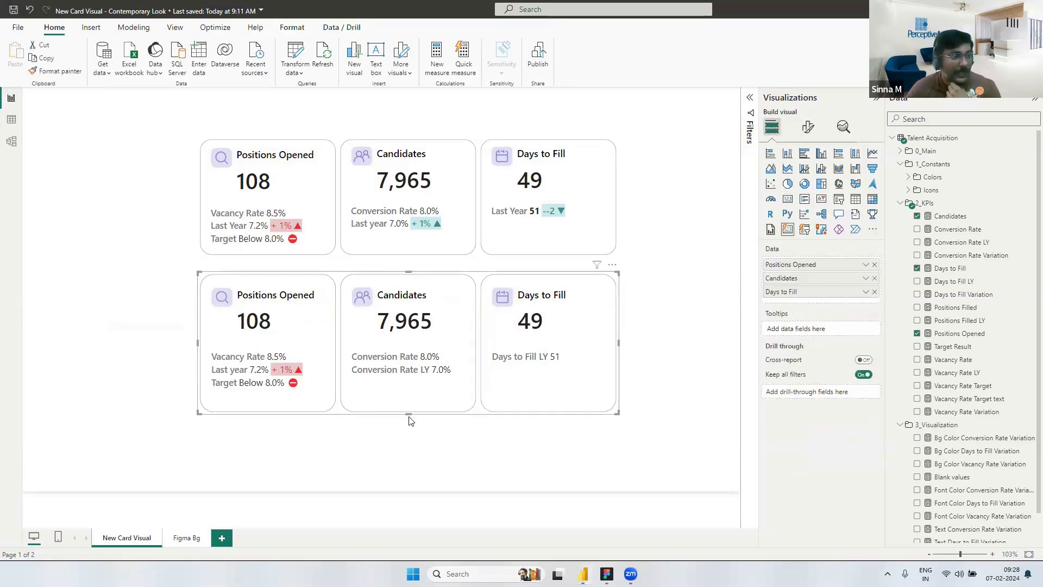
left_click_drag(407, 415, 410, 406)
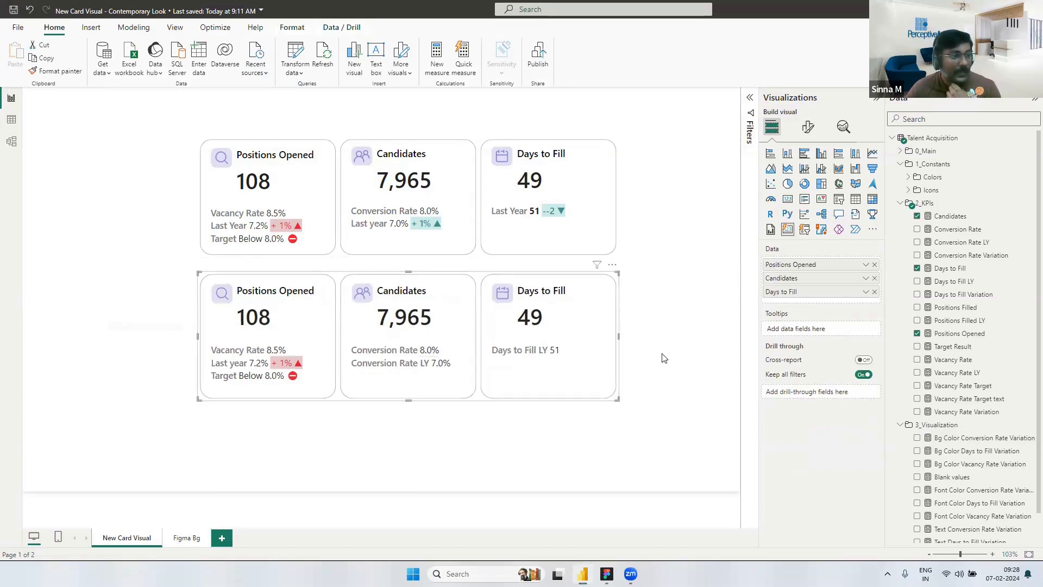
left_click(671, 325)
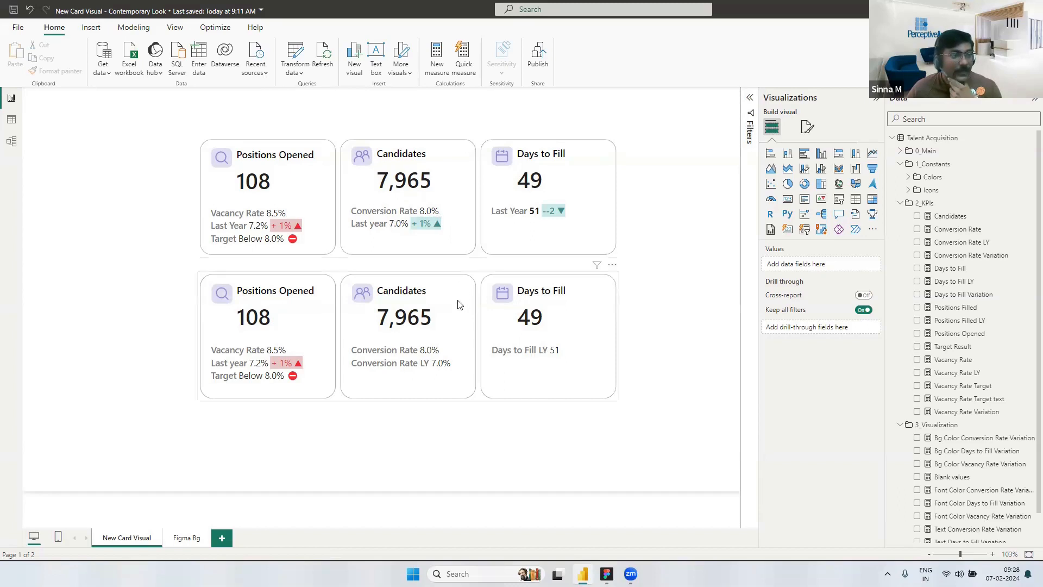
Step: Delete the lower card visual and open the Figma Bg page
left_click(645, 296)
key("Delete")
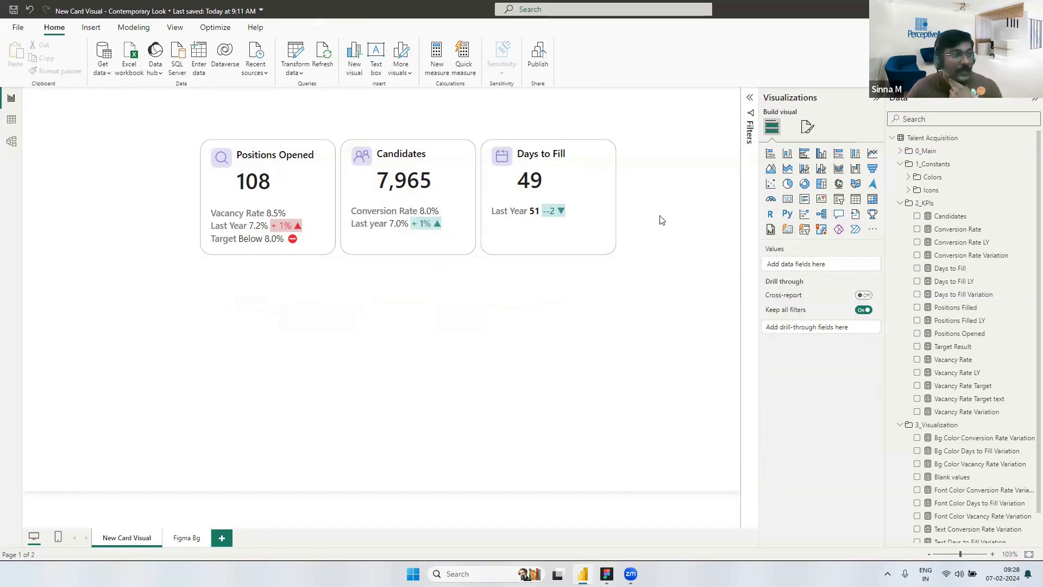
left_click(184, 538)
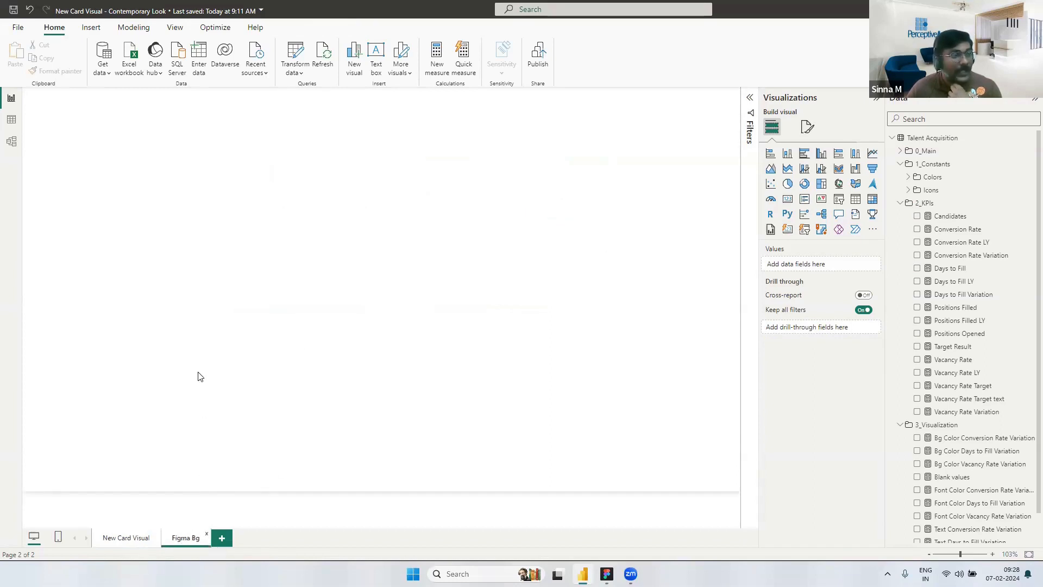
Step: Switch to Figma and examine the Tesla card's layers: logo, company name, Follow and Connect Wallet texts, their backgrounds and the KPI card background
key("alt+Tab")
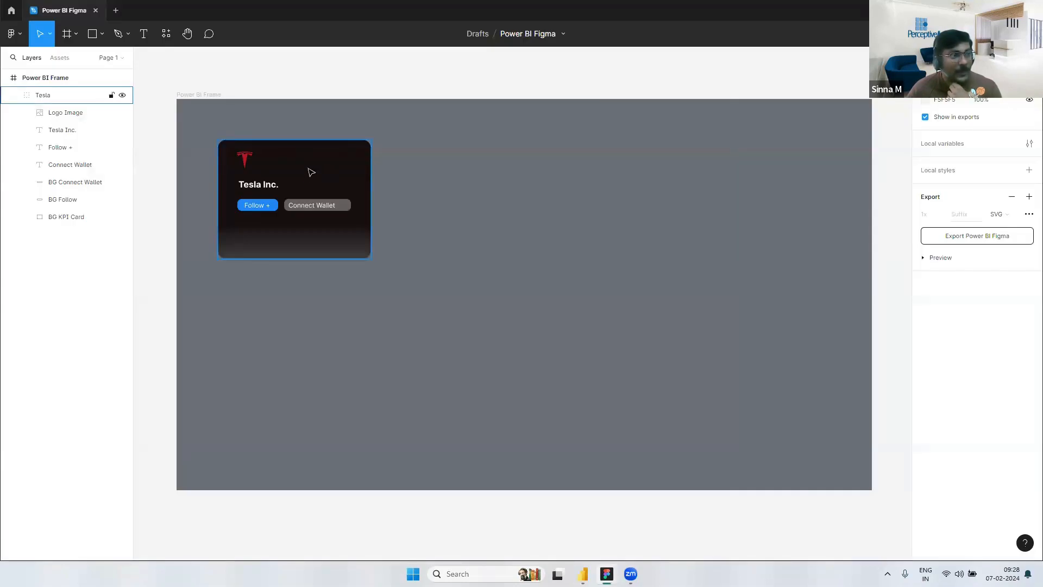
left_click(311, 172)
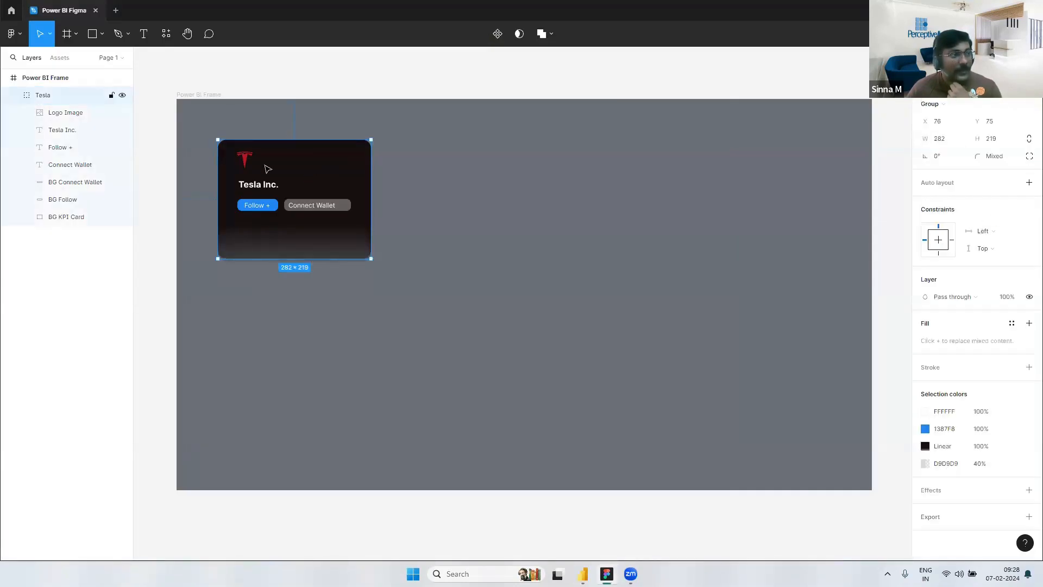
left_click(61, 113)
left_click(74, 130)
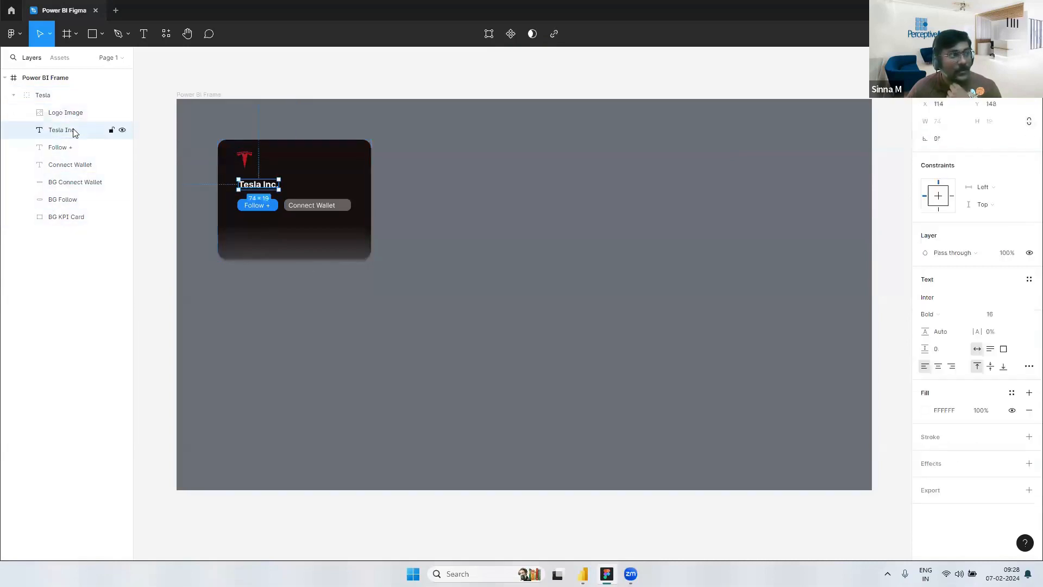
left_click(77, 148)
left_click(77, 165)
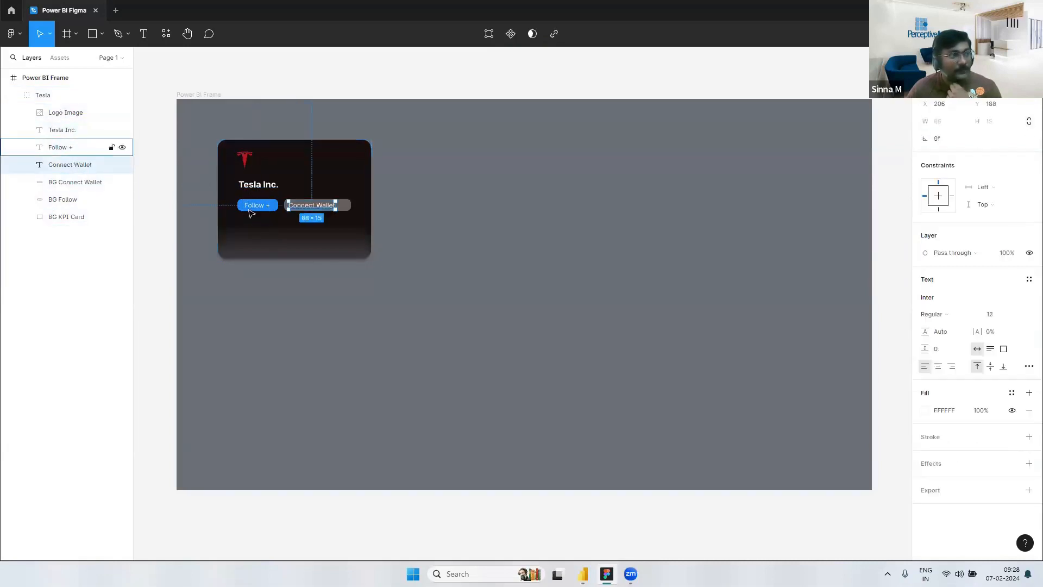
left_click(470, 226)
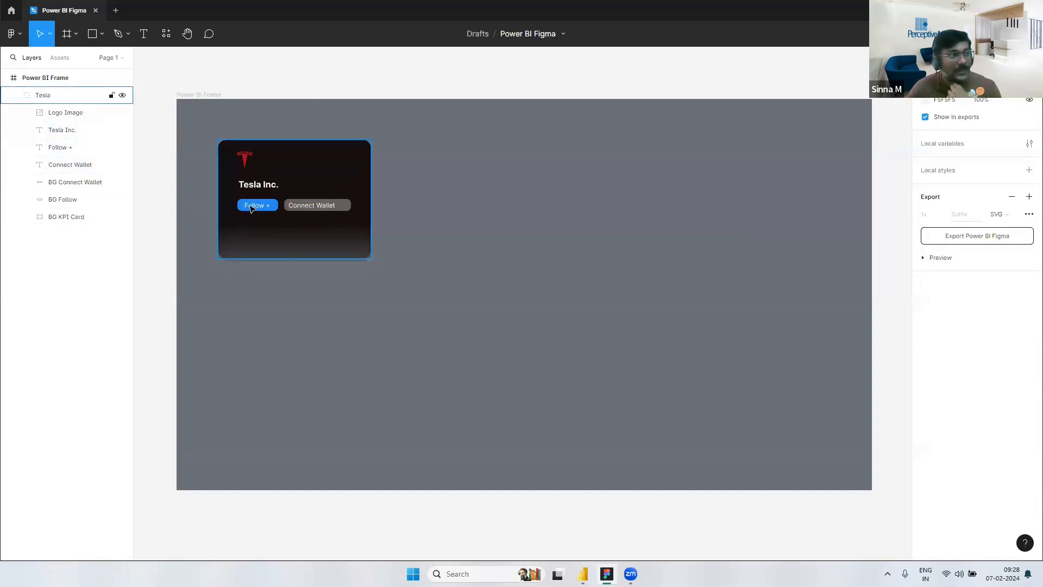
left_click(64, 183)
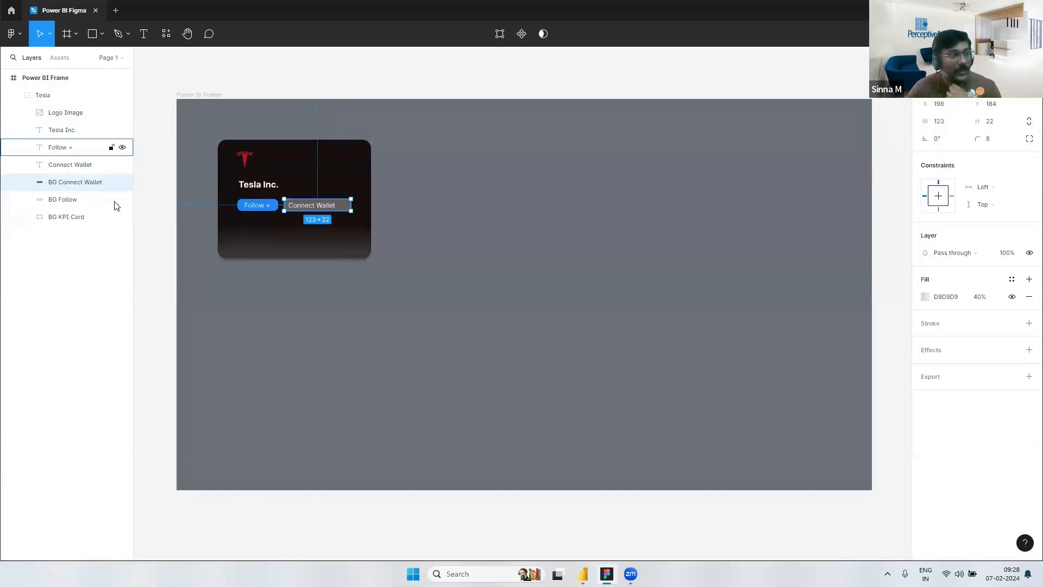
left_click(79, 200)
left_click(75, 218)
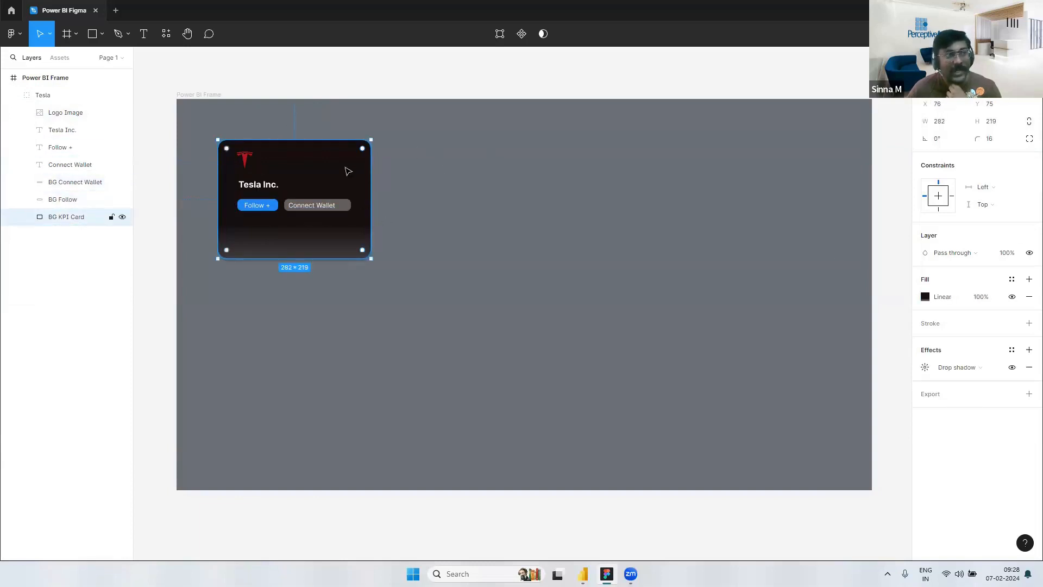
left_click(534, 241)
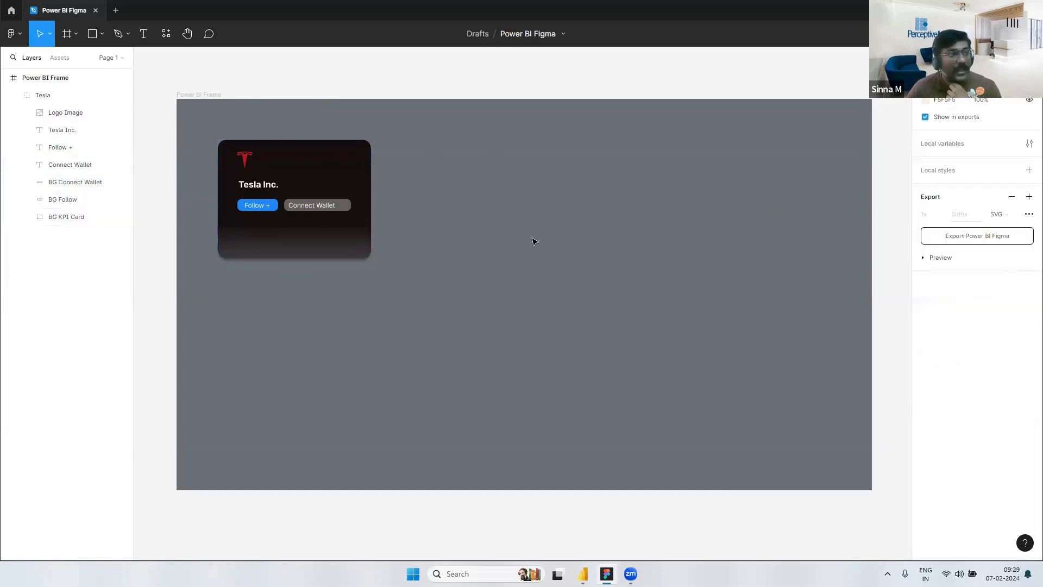
Step: Choose SVG as the export format for the Power BI Figma design
left_click(1001, 214)
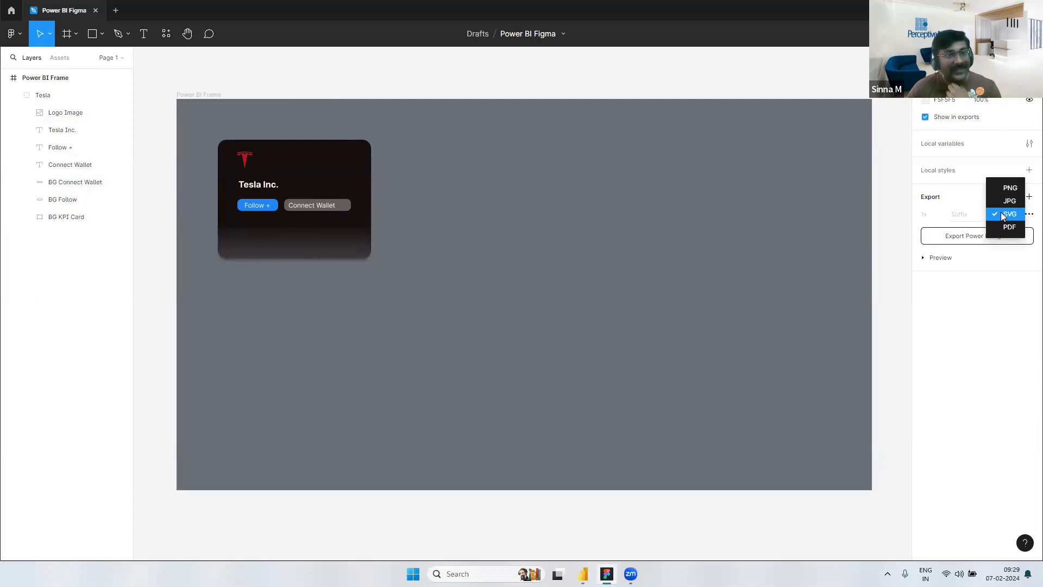
left_click(1000, 214)
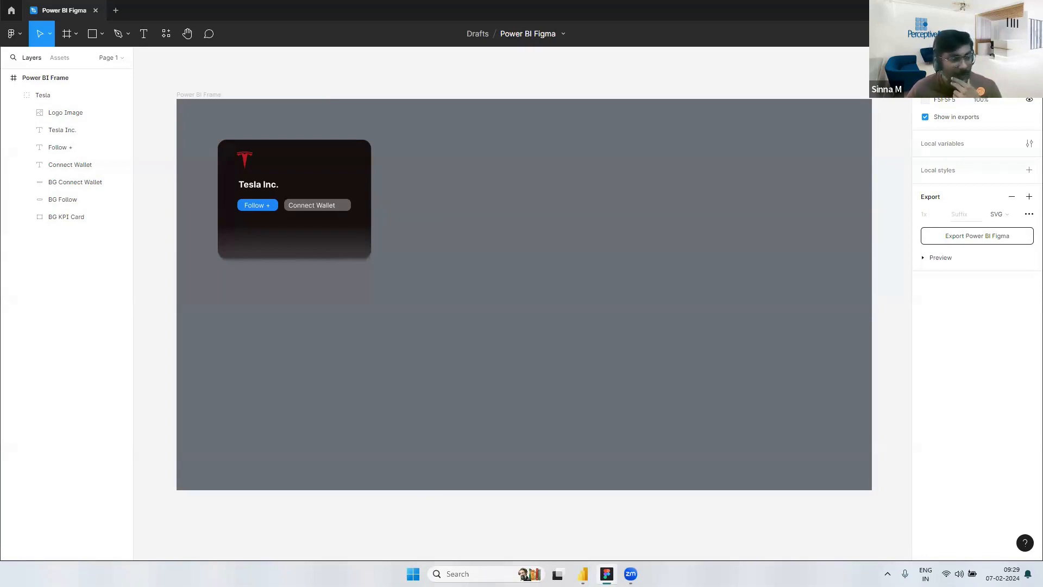
Step: Switch to Power BI, add a new report page and open its canvas background settings
left_click(583, 574)
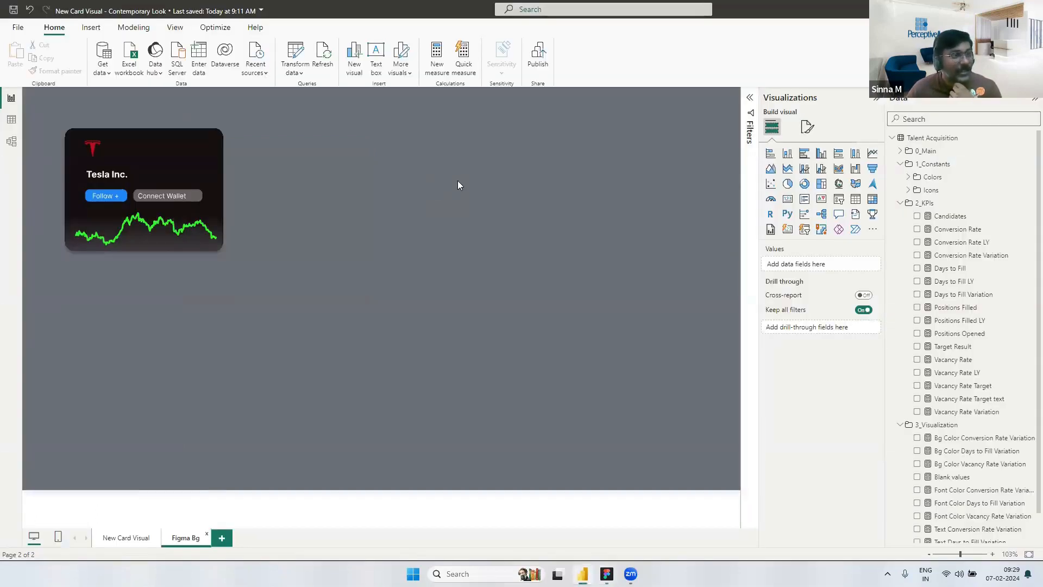
left_click(222, 538)
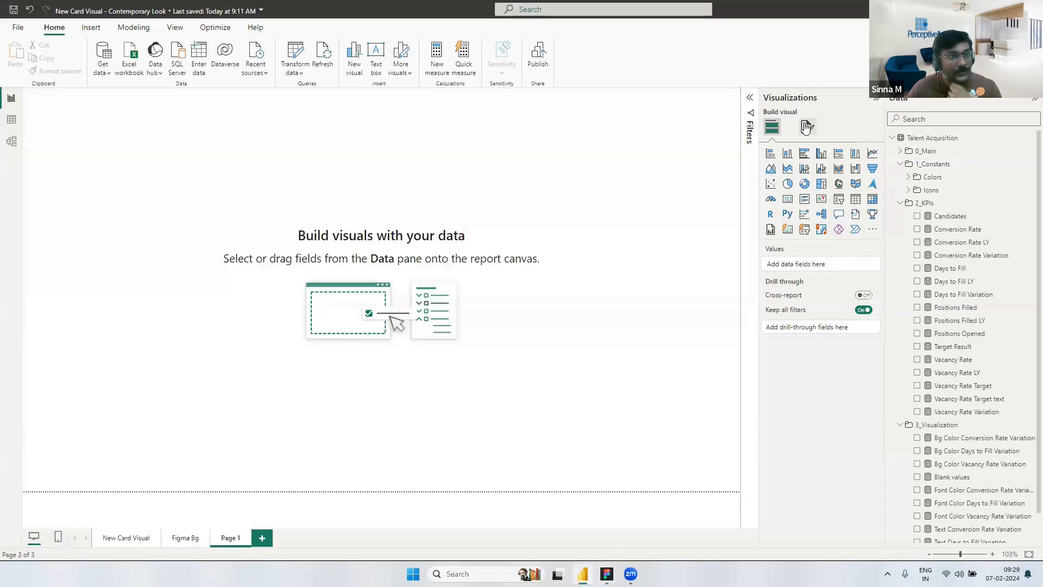
left_click(808, 129)
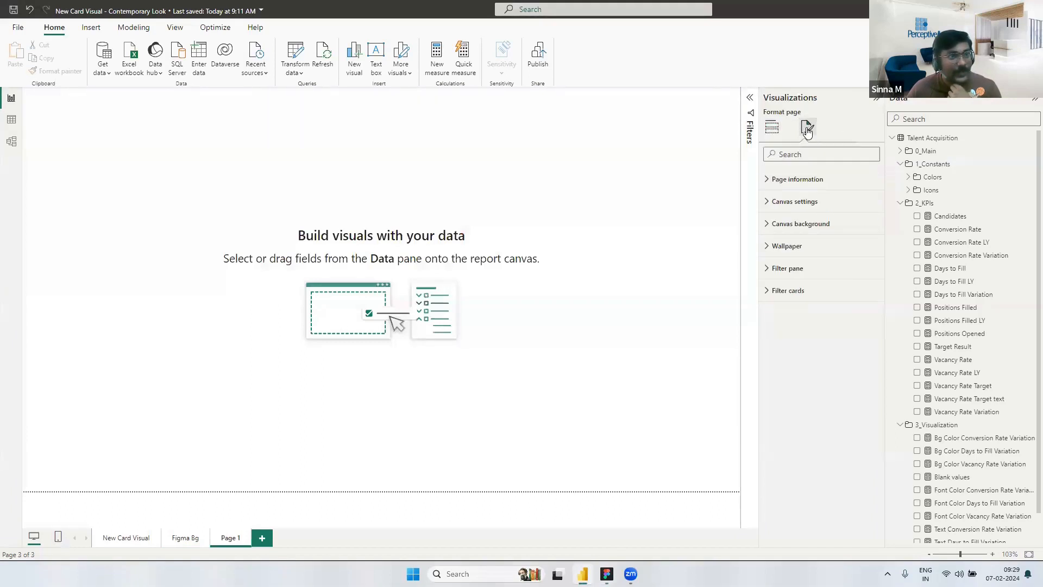
left_click(789, 223)
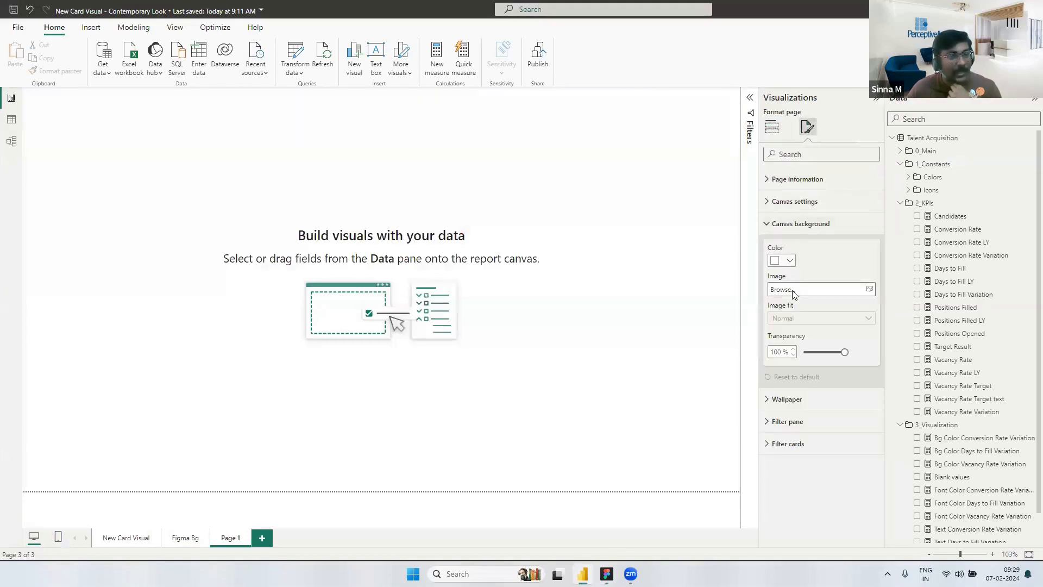
Step: Set First Figma BG.svg from the 2024-02-07 KKSS Power BI - Contemporary Design folder as the new page's canvas background with 0% transparency
left_click(792, 294)
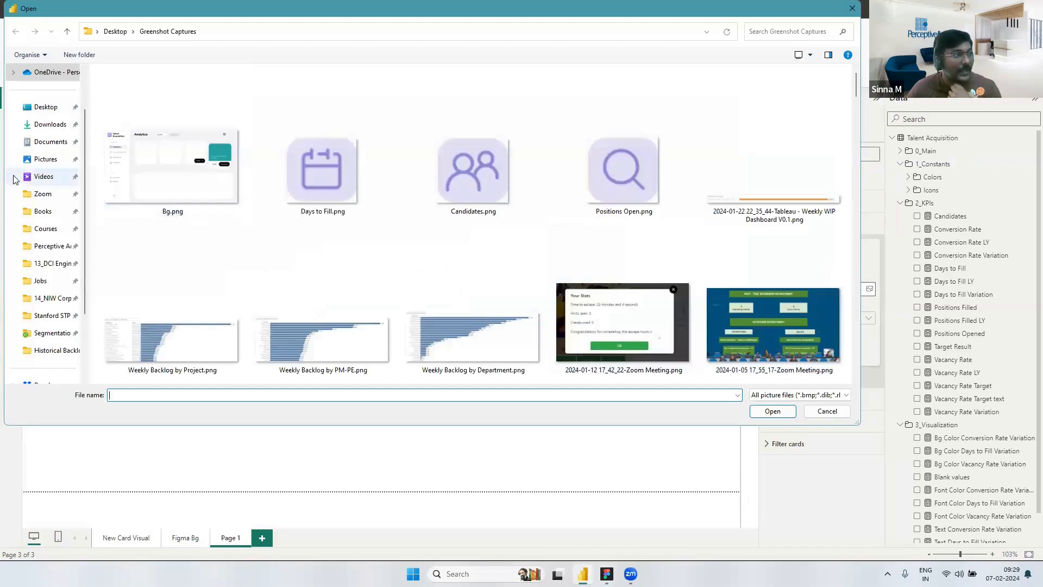
scroll(22, 181, "up", 1)
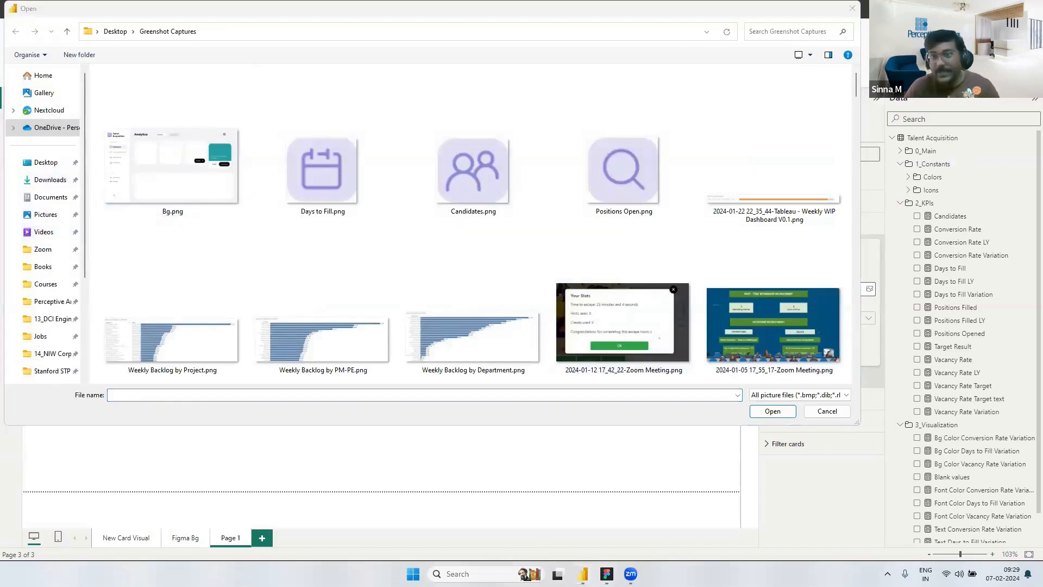
left_click(483, 33)
type("C:\\Perceptive Analytics\\01_LL & KKSS\\2024-02-07 KKSS Power BI - Contemporary Design")
key("Return")
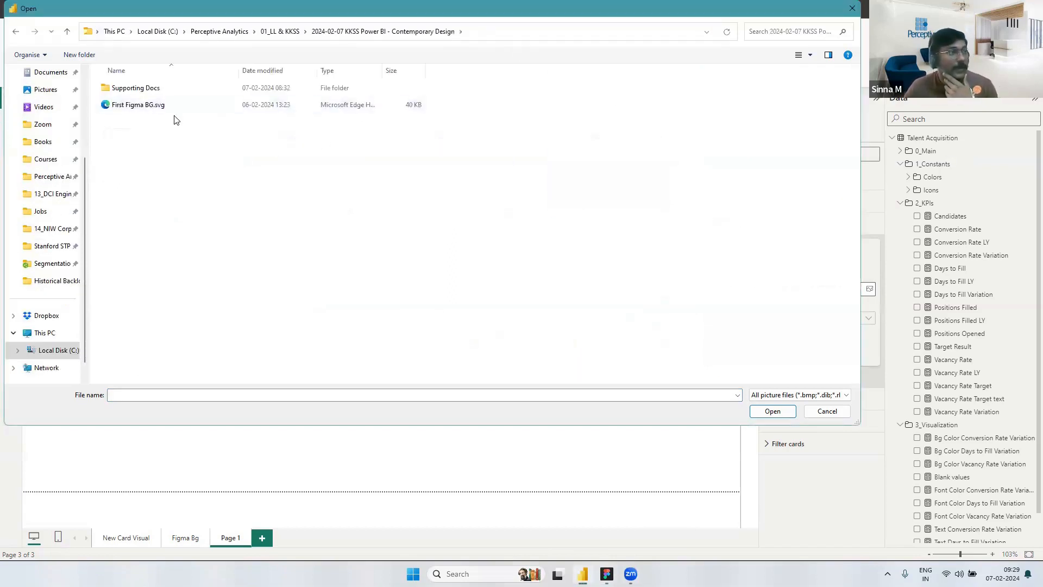
double_click(171, 104)
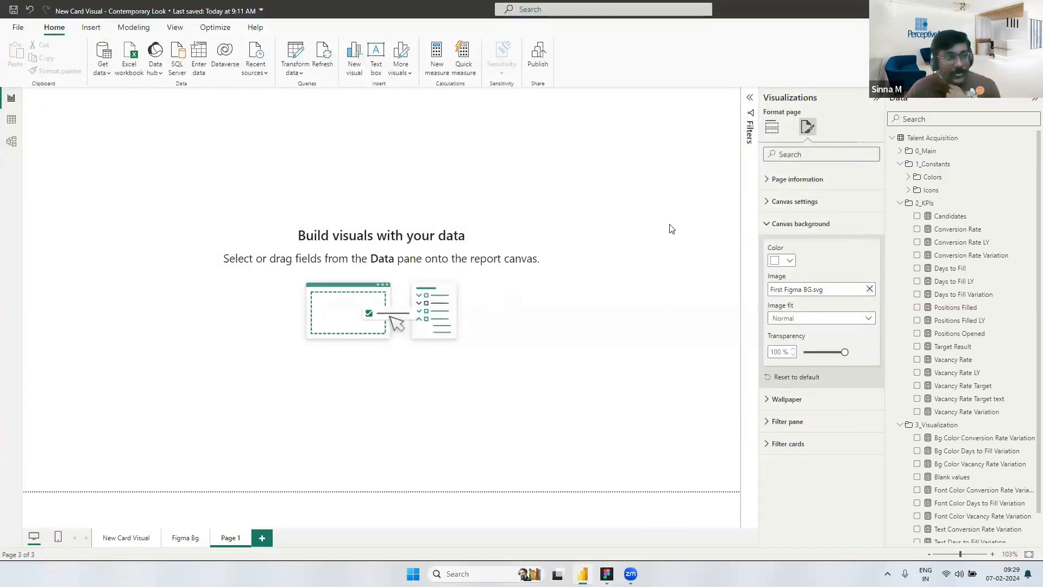
left_click_drag(845, 353, 796, 360)
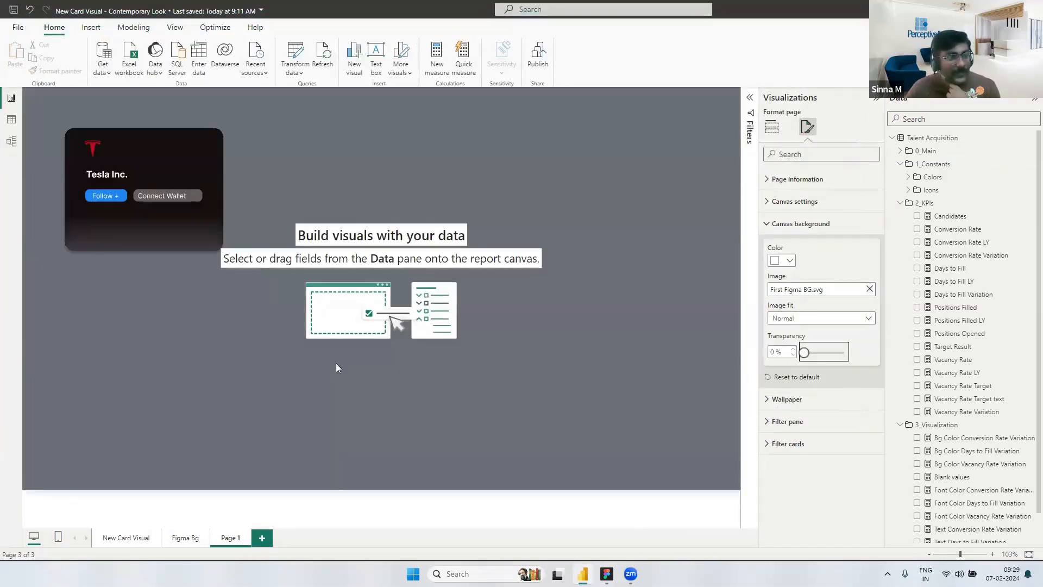
left_click(192, 400)
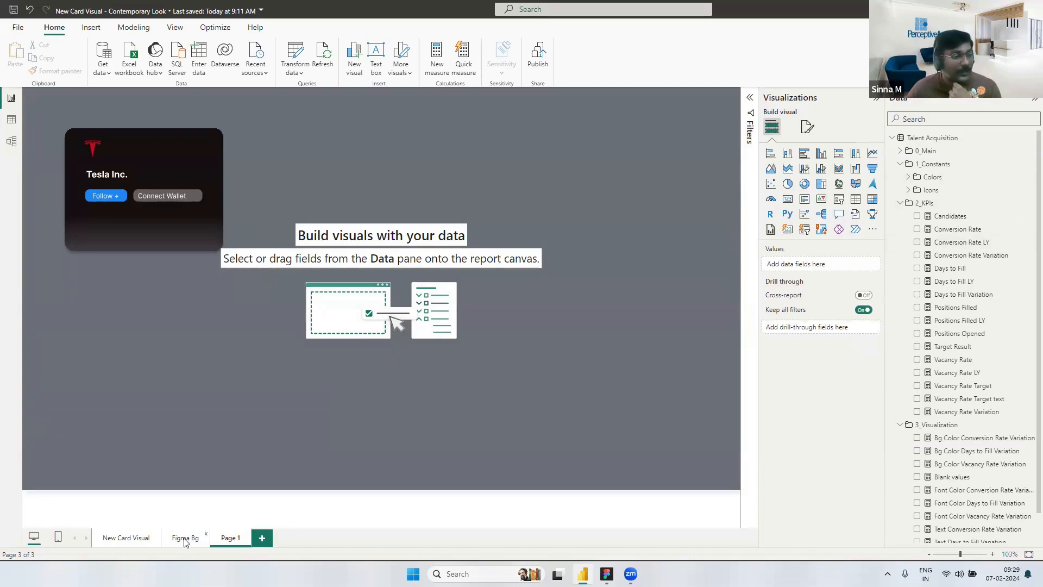
Step: Delete the newly added Page 1 from the report
left_click(247, 535)
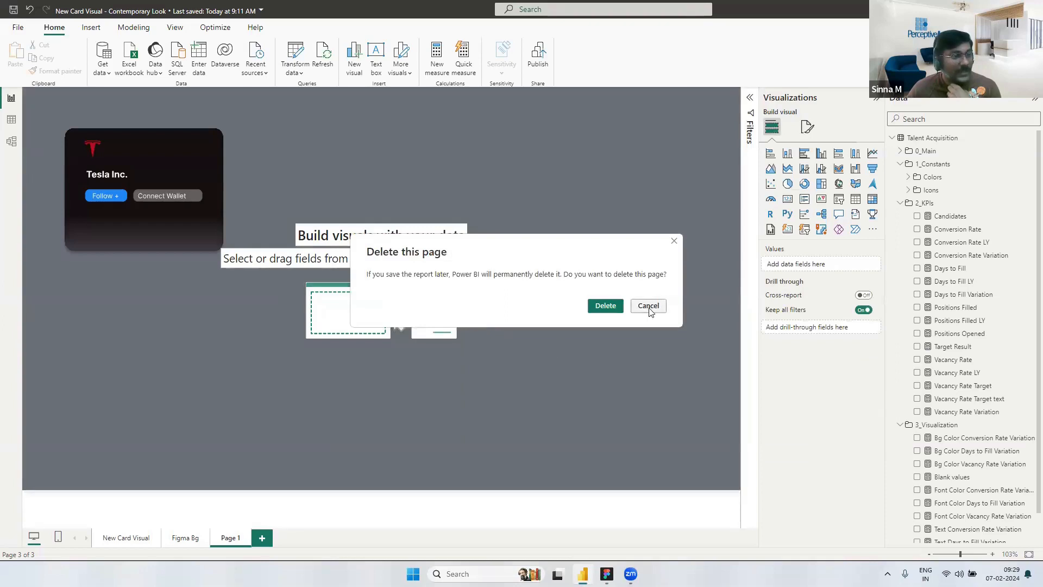
left_click(650, 307)
left_click(247, 537)
left_click(604, 308)
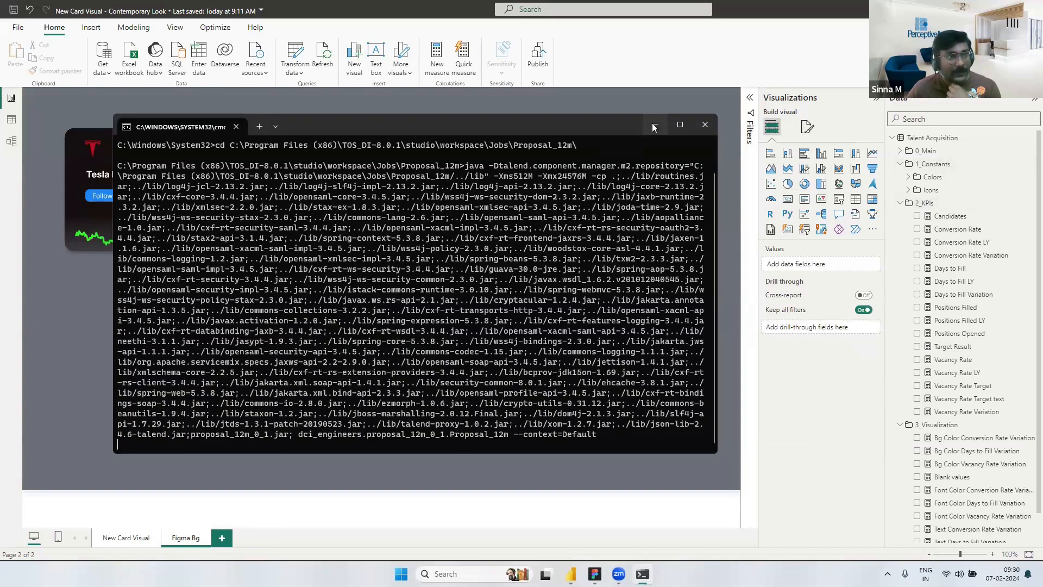
Step: Minimize the command window and examine the TSLA fields and data points behind the Tesla card's line chart
left_click(654, 126)
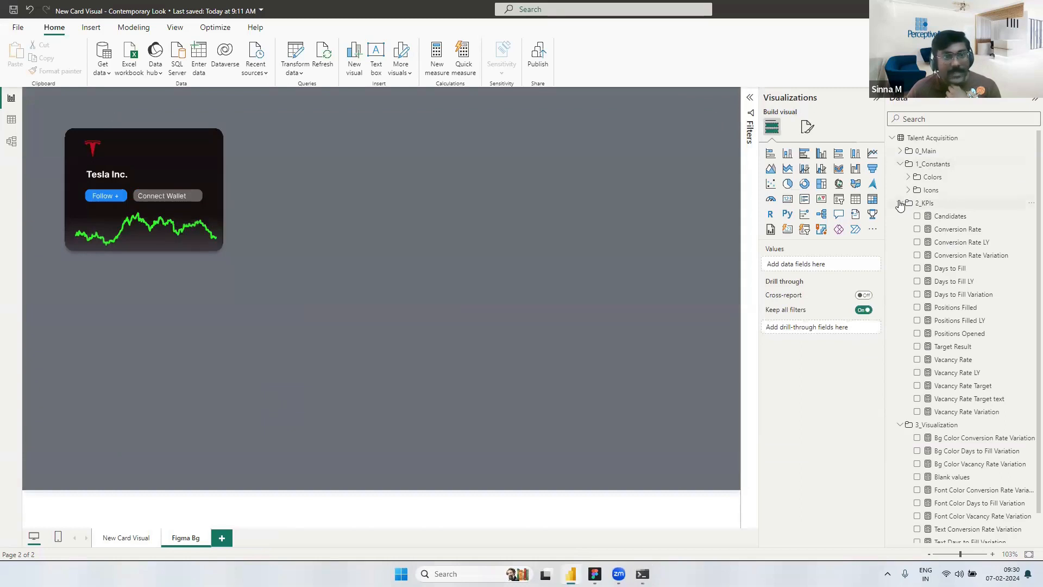
left_click(900, 203)
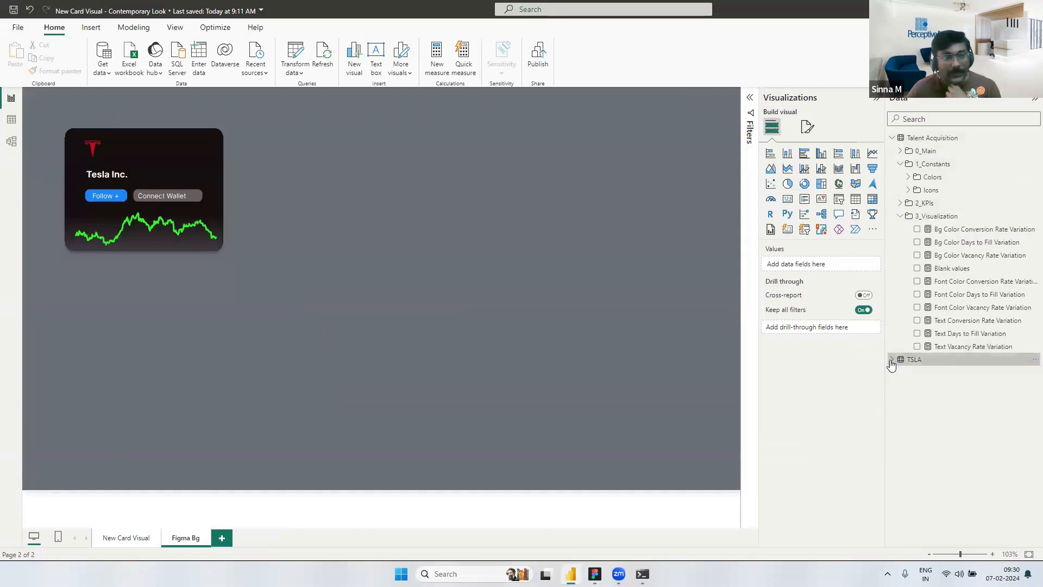
left_click(154, 237)
left_click(892, 361)
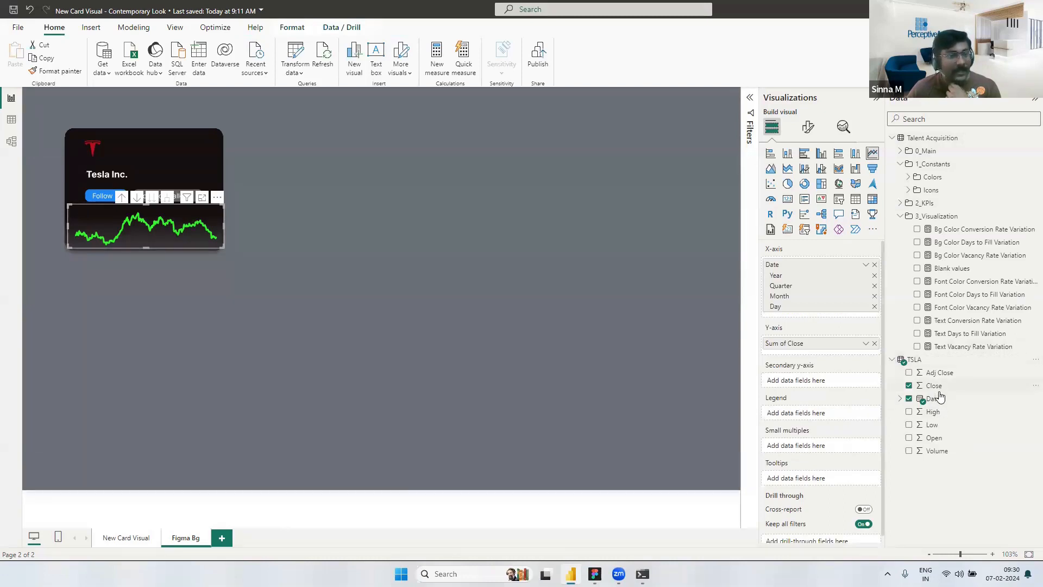
mouse_move(189, 245)
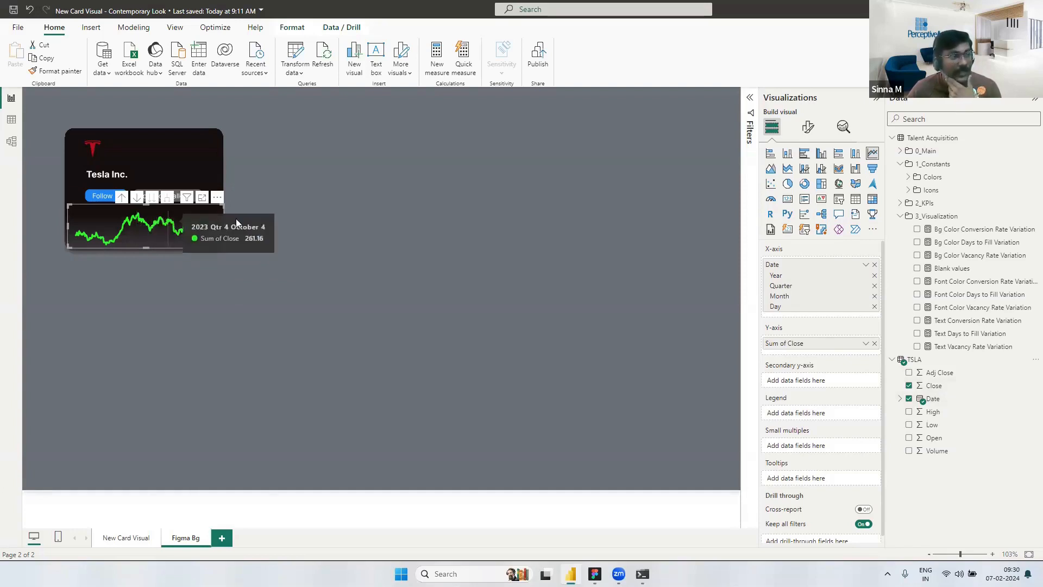
left_click(298, 326)
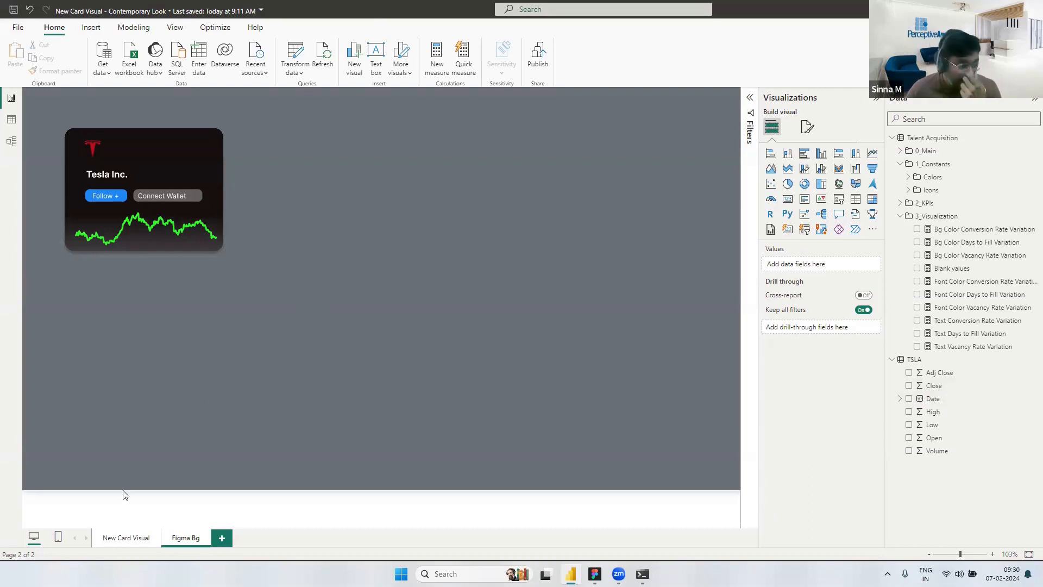
Step: Set Bg.png from the desktop's Greenshot Captures folder as the canvas background of the New Card Visual page
left_click(126, 537)
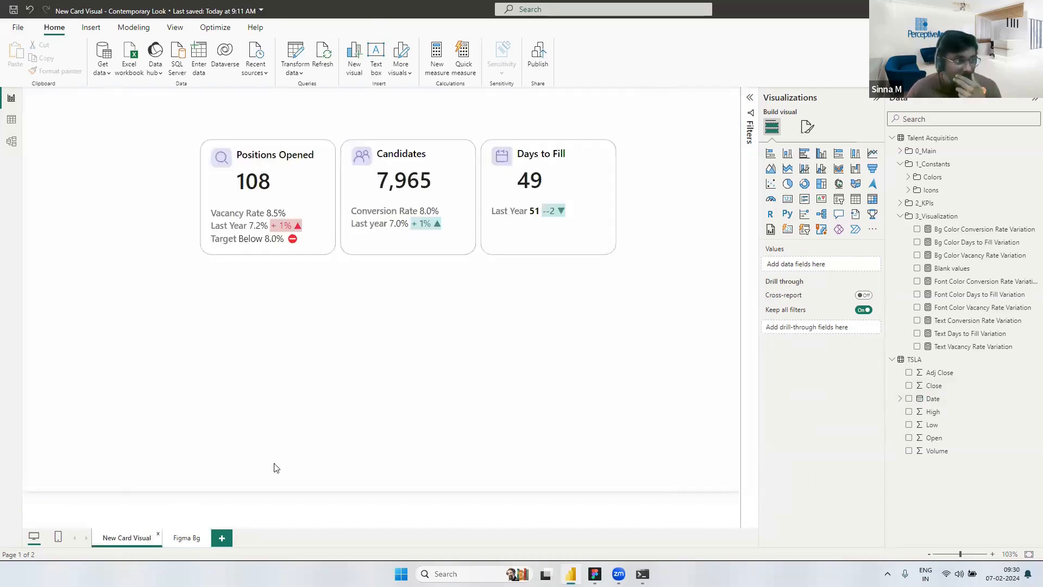
left_click(196, 538)
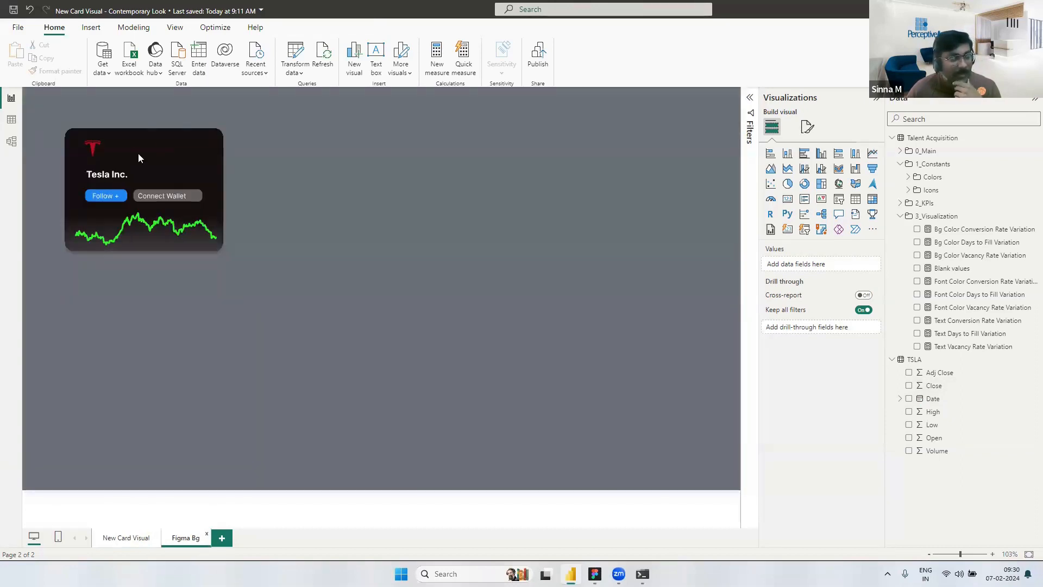
left_click(111, 538)
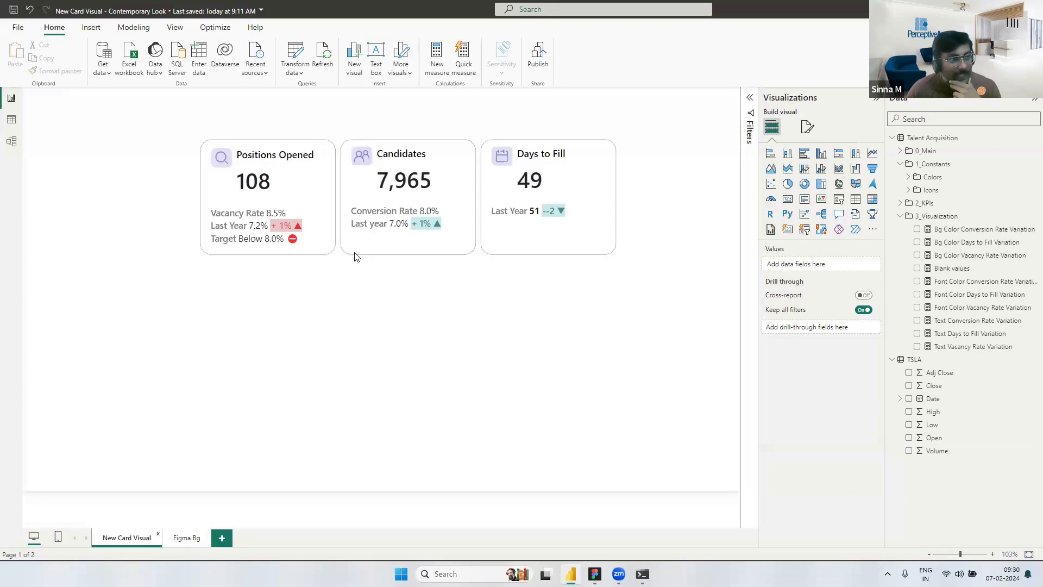
left_click(807, 128)
left_click(769, 224)
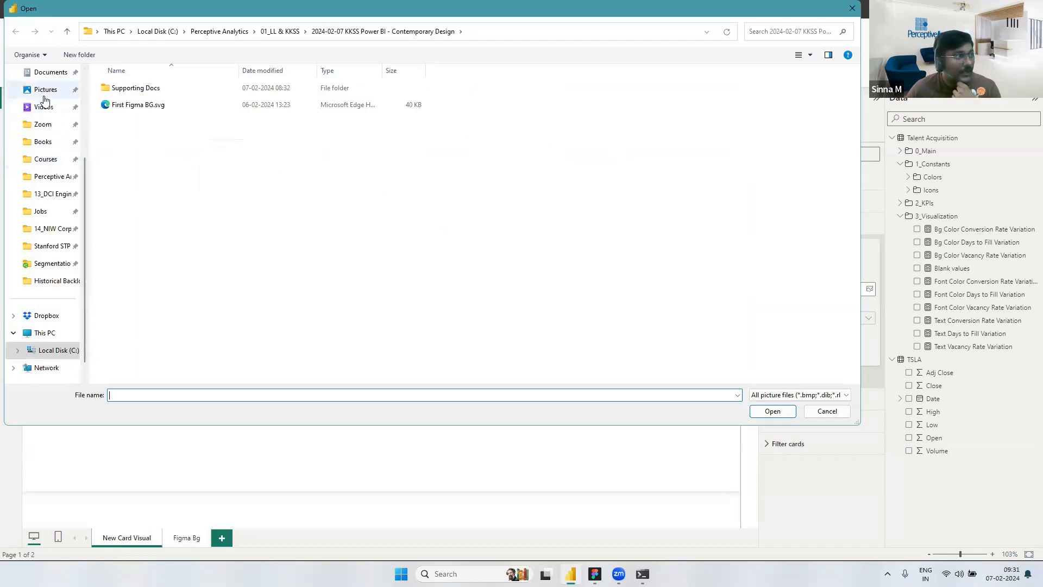
scroll(44, 100, "up", 3)
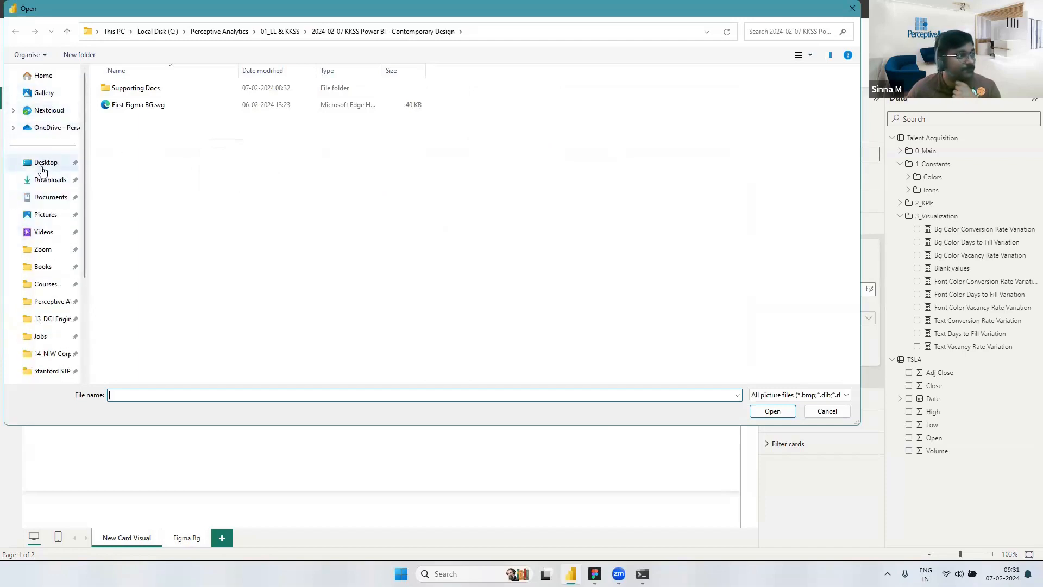
left_click(43, 163)
double_click(134, 95)
left_click(163, 153)
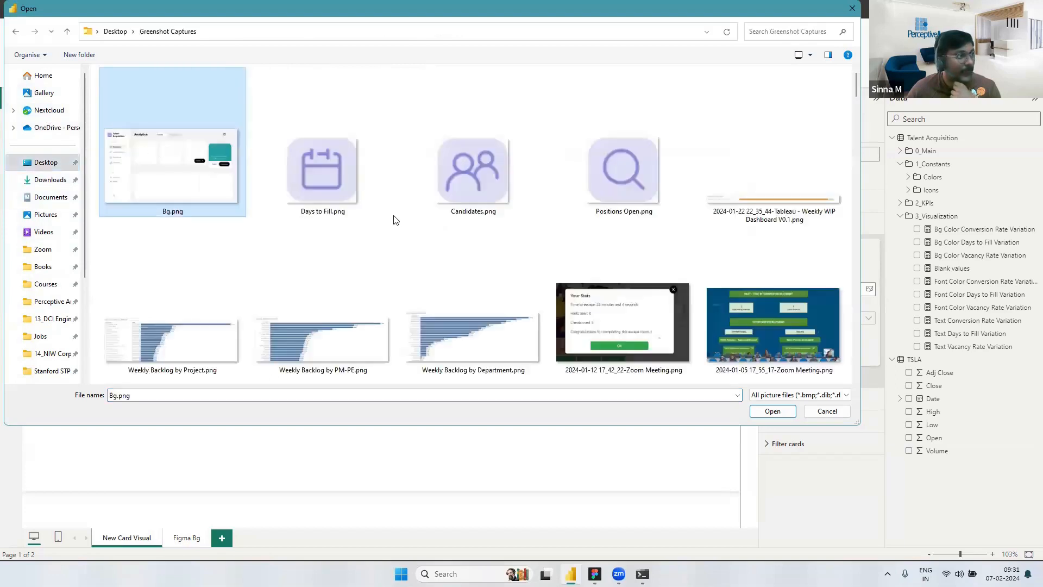
key("Return")
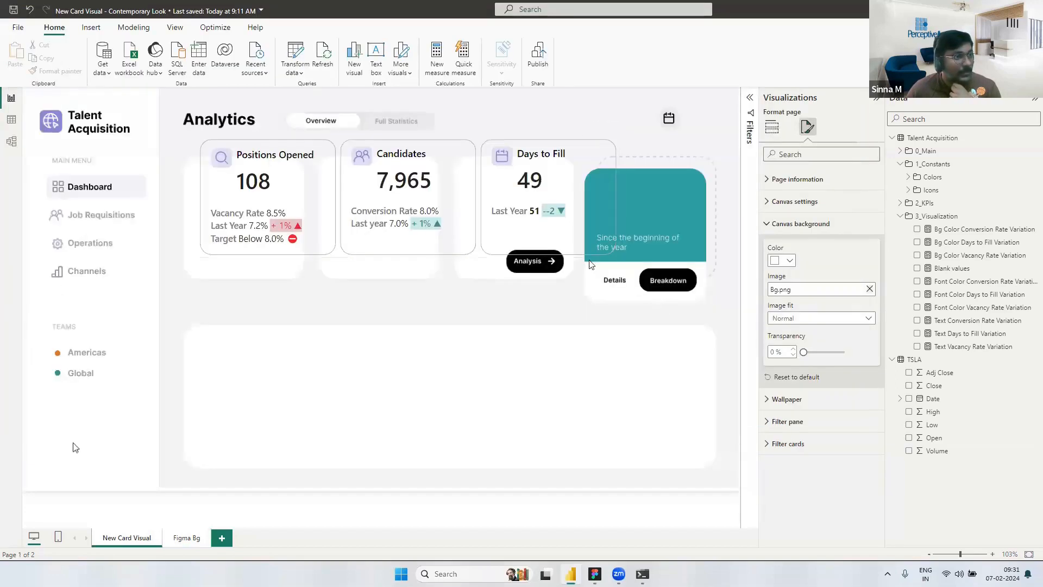
Step: Fit the KPI card visual over the three white card placeholders in the background and narrow the Visualizations pane
left_click(502, 272)
left_click_drag(459, 258, 477, 259)
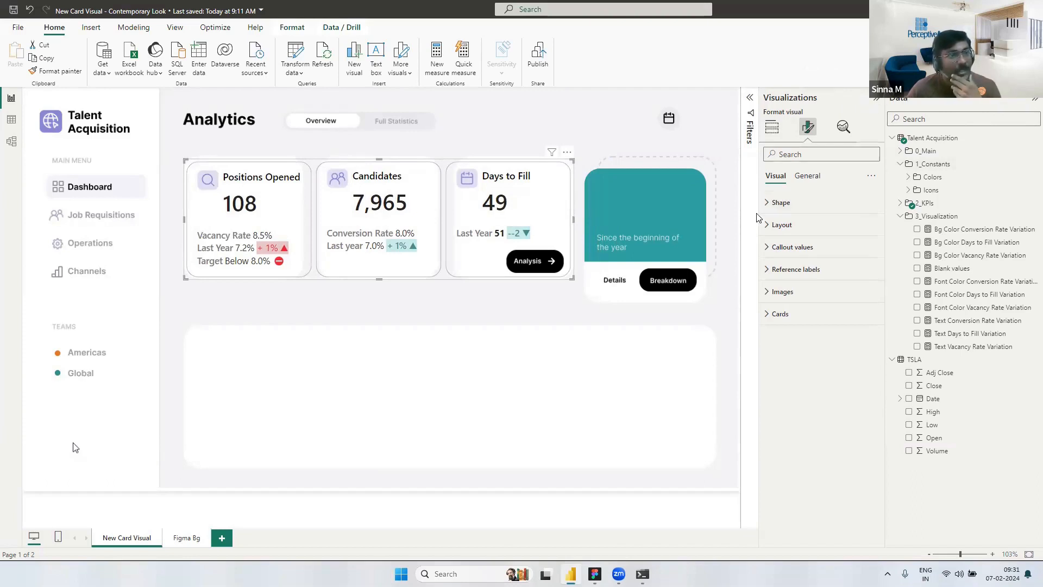
left_click_drag(758, 217, 831, 216)
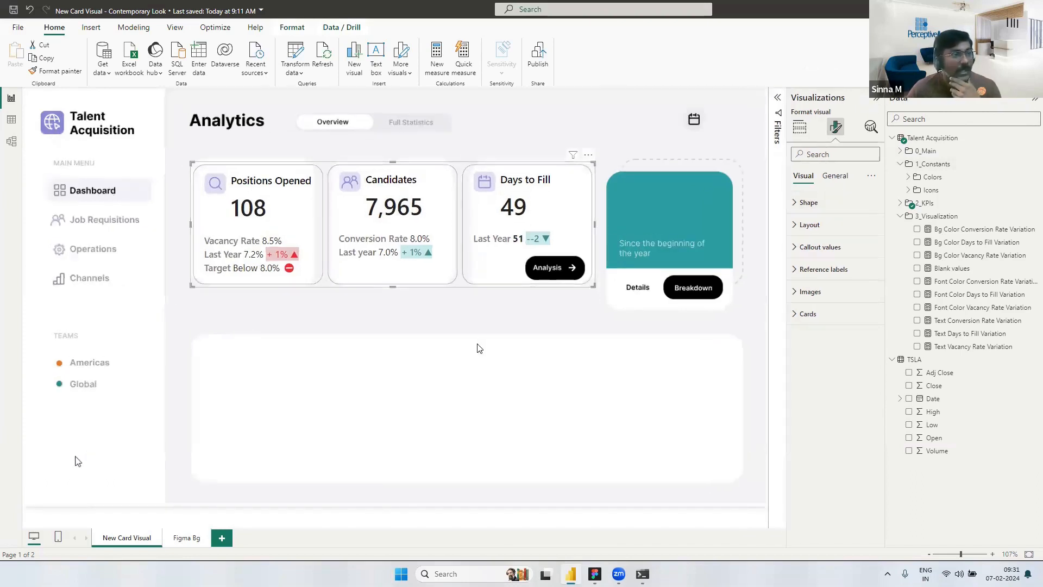
left_click(495, 318)
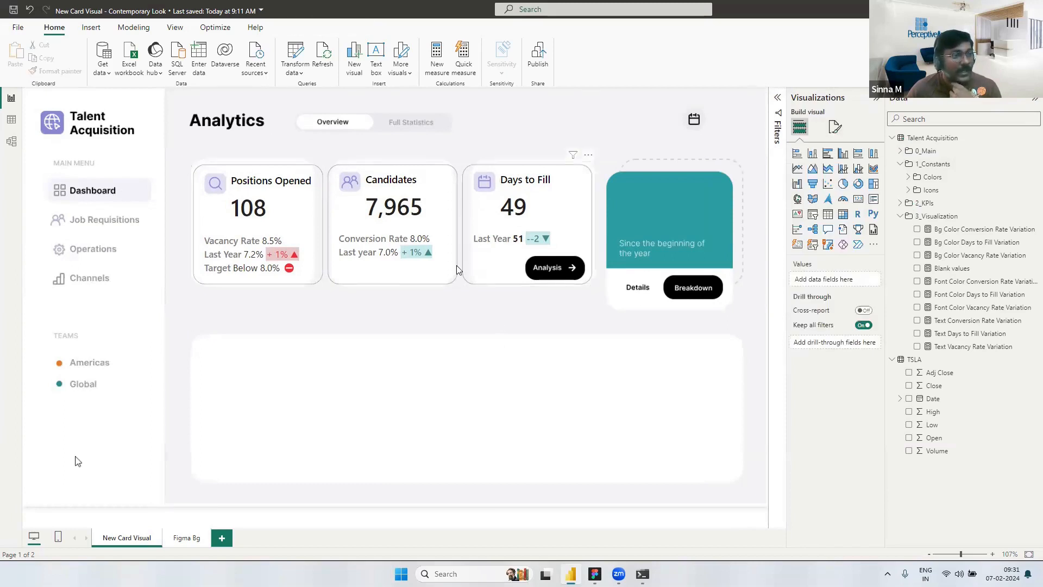
Step: Turn off the background and border for all KPI cards and fine-tune the visual's size over the white placeholders
left_click(510, 274)
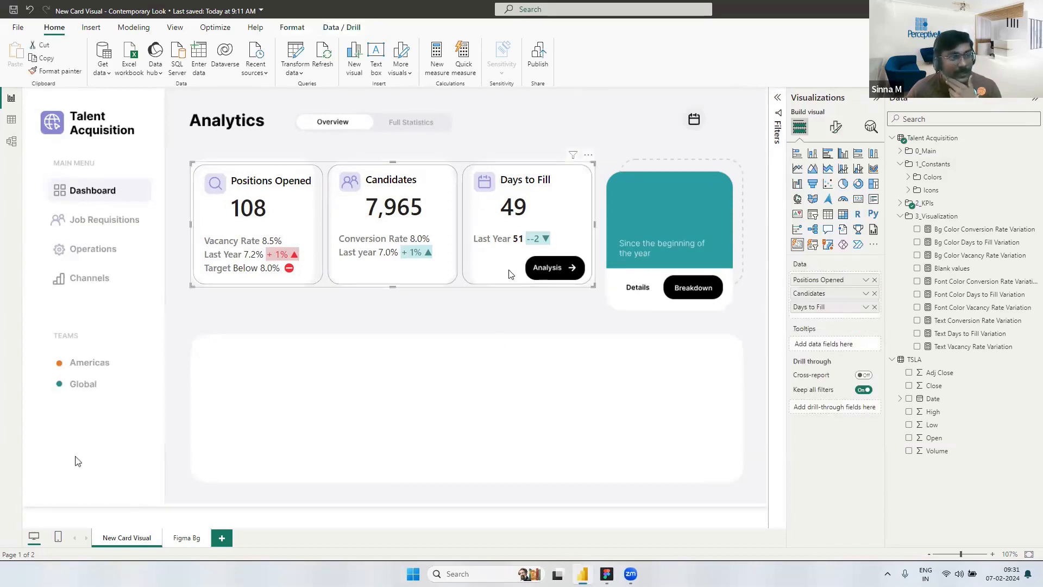
left_click(837, 129)
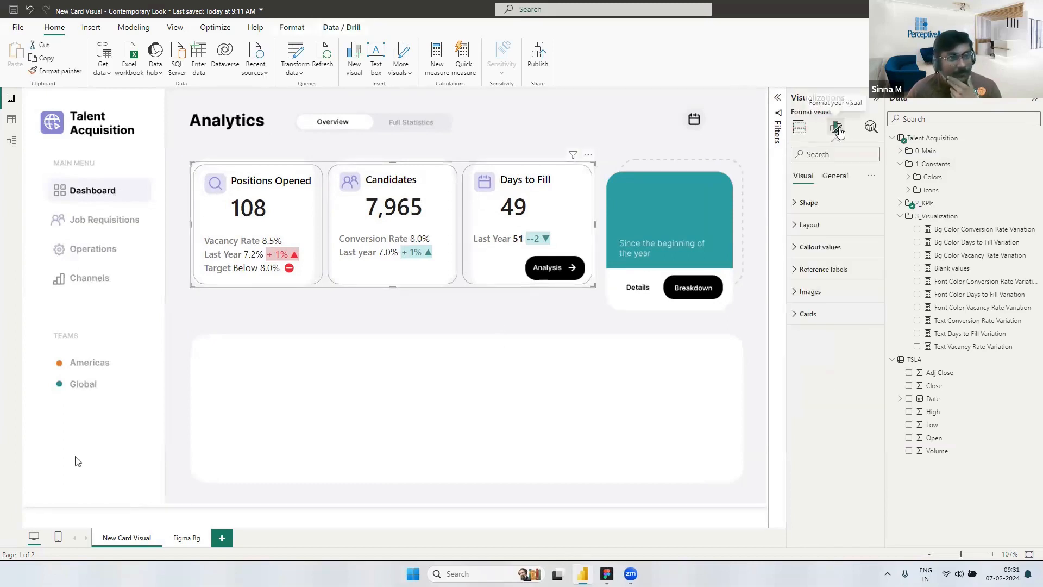
left_click(796, 315)
left_click(868, 451)
left_click(867, 450)
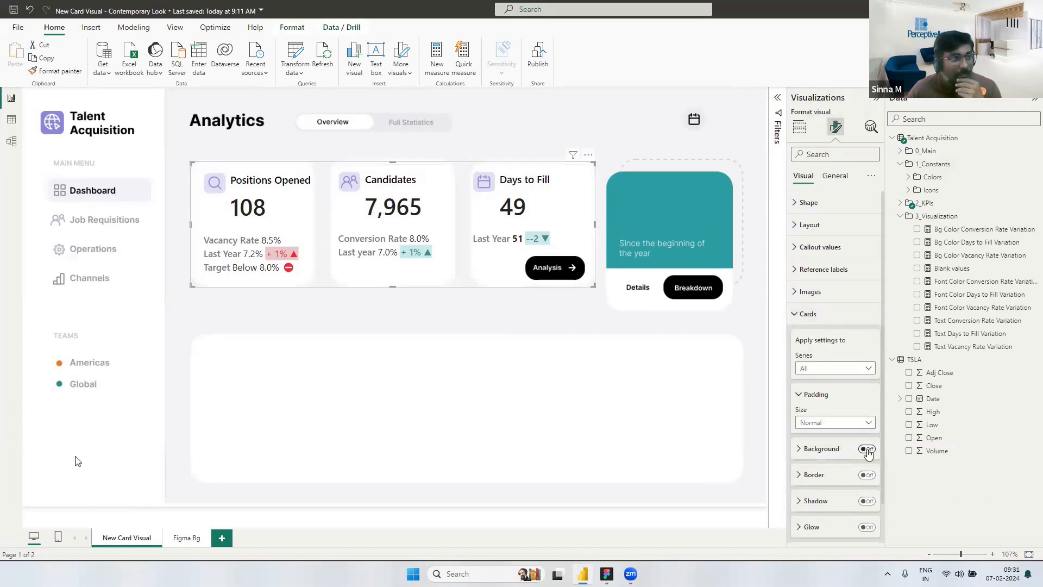
left_click(528, 330)
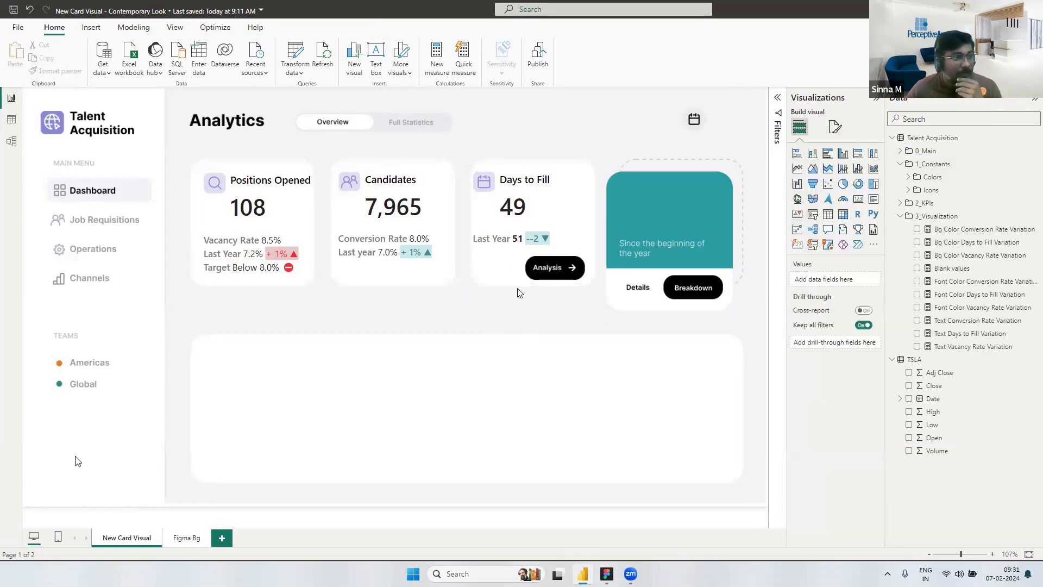
left_click(587, 210)
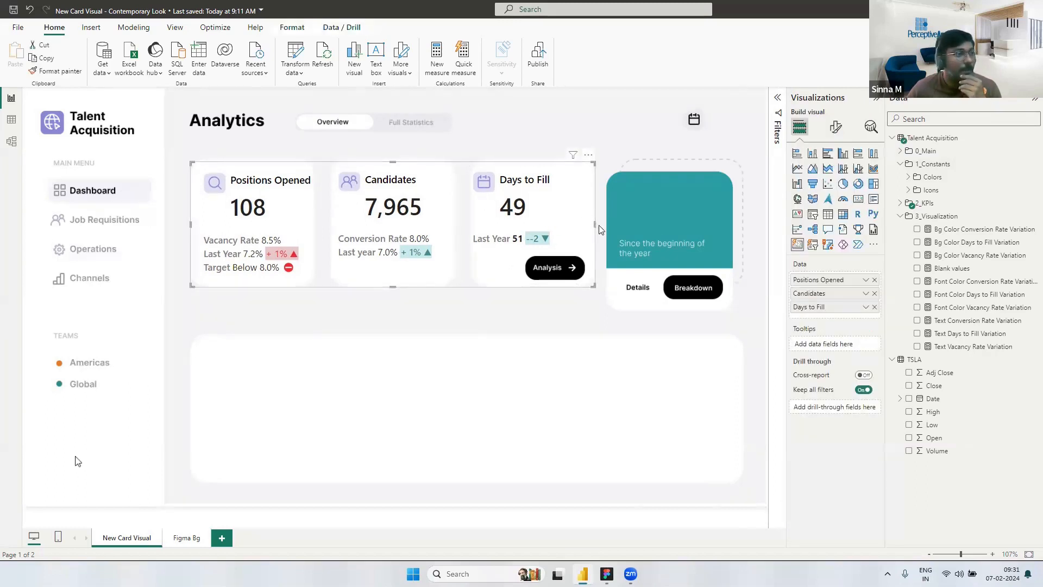
left_click(429, 318)
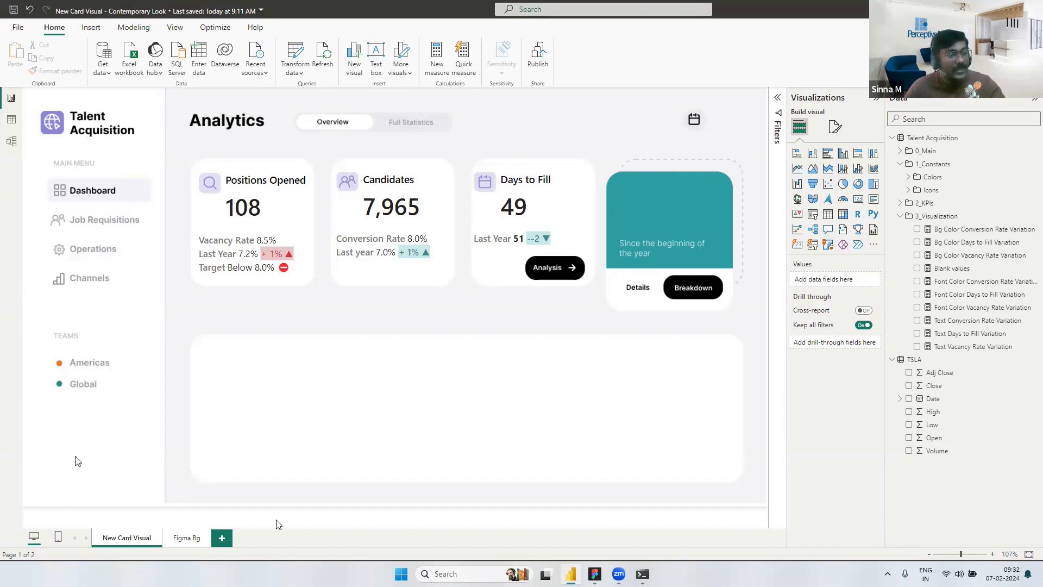
left_click(177, 538)
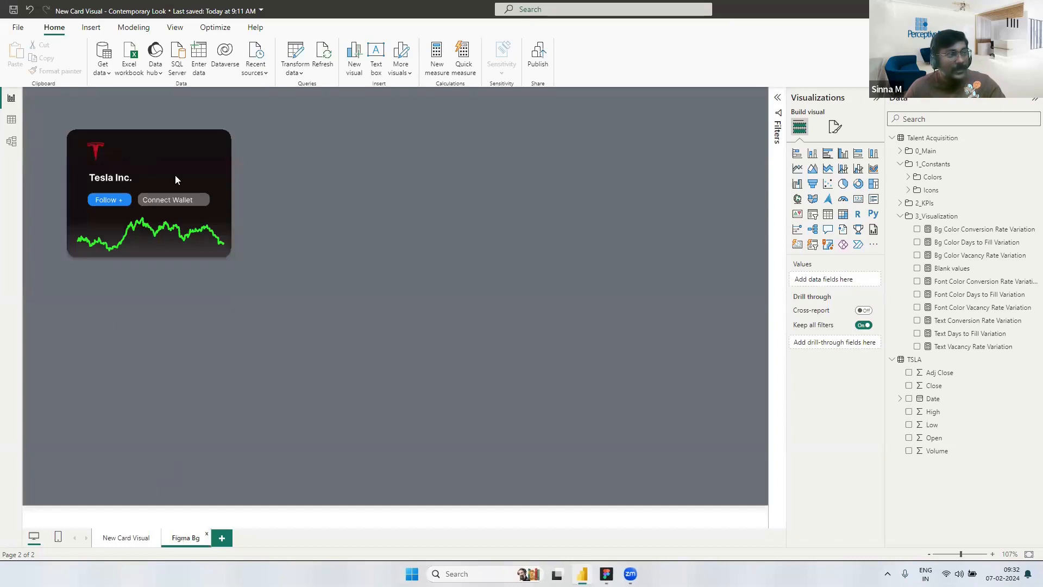
left_click(119, 539)
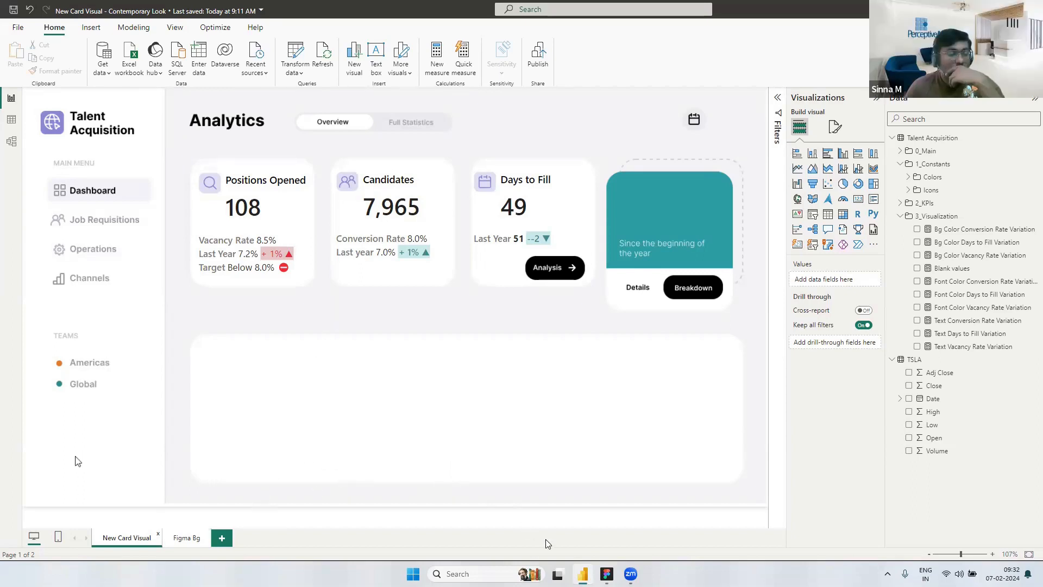
Step: Switch to the Power BI Figma file in Figma and look over the layers of the Power BI Frame
mouse_move(607, 574)
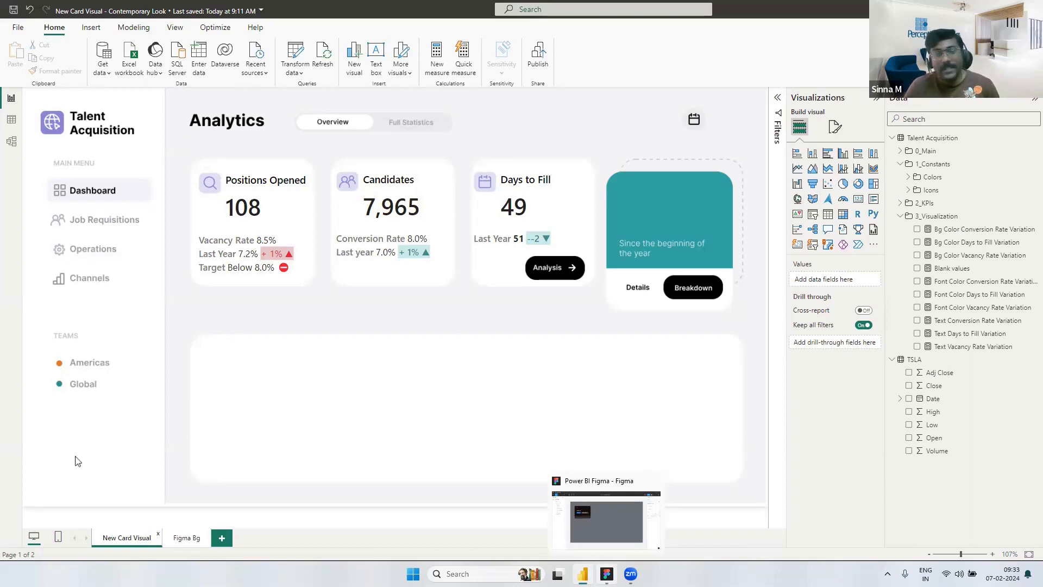
key("alt+Tab")
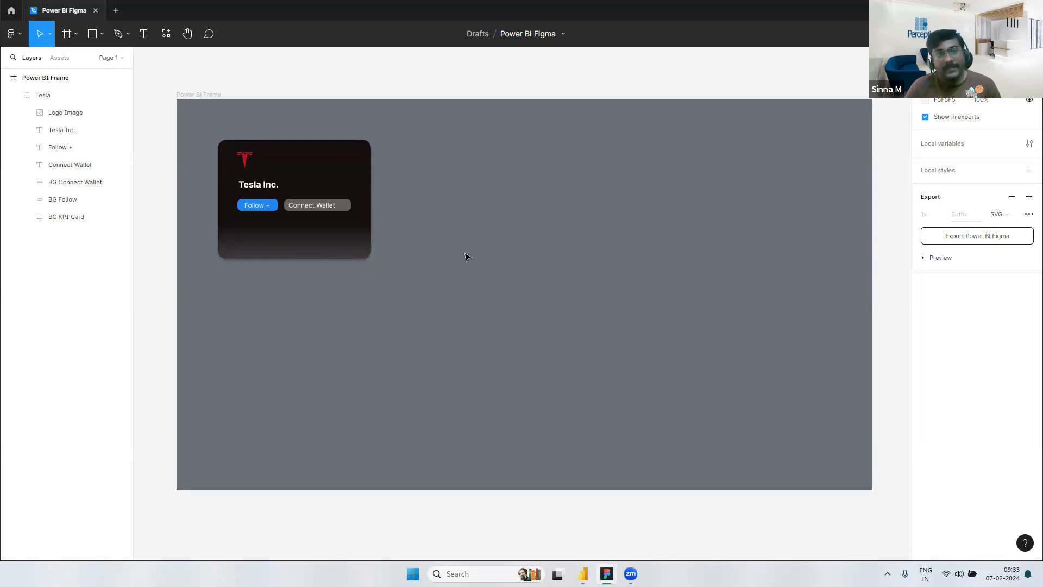
left_click(24, 79)
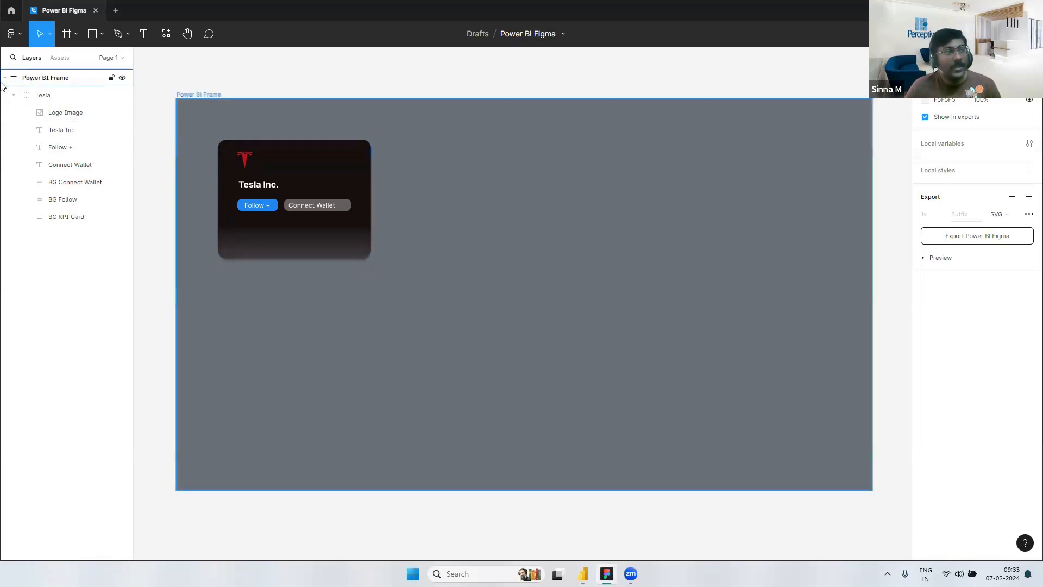
left_click(503, 175)
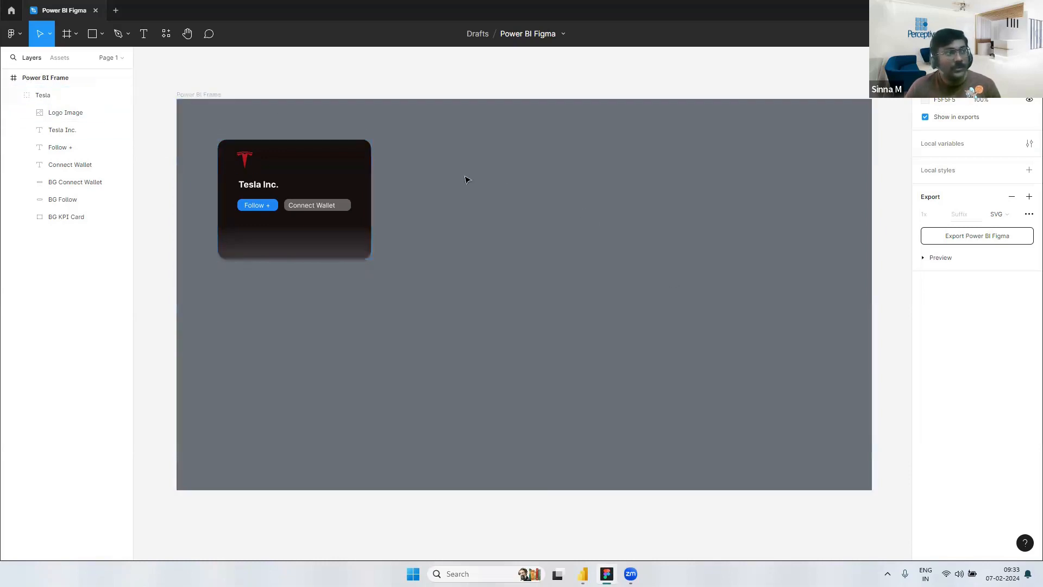
left_click(95, 36)
left_click(101, 36)
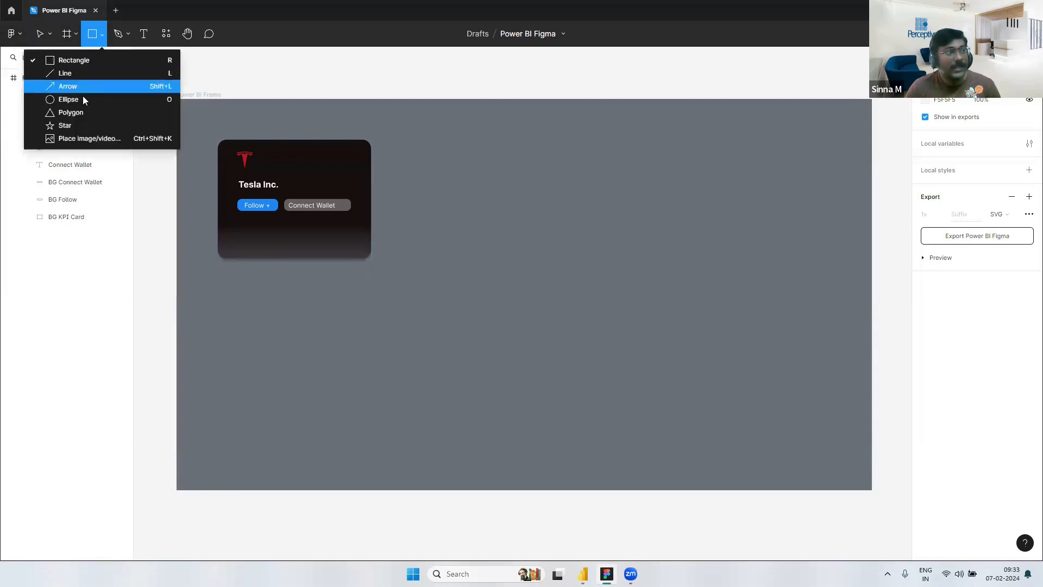
left_click(72, 34)
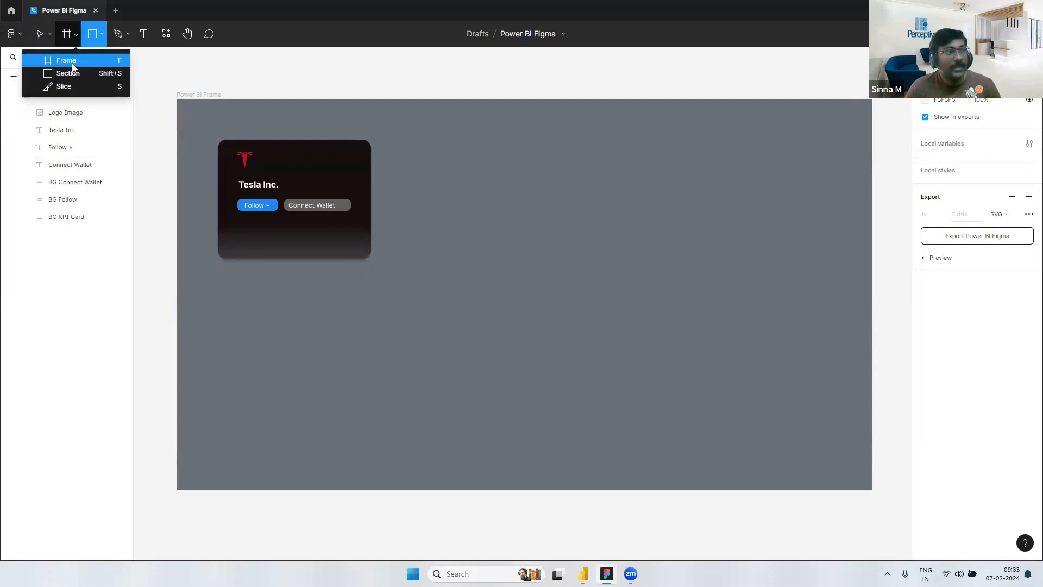
left_click(579, 275)
left_click(579, 275)
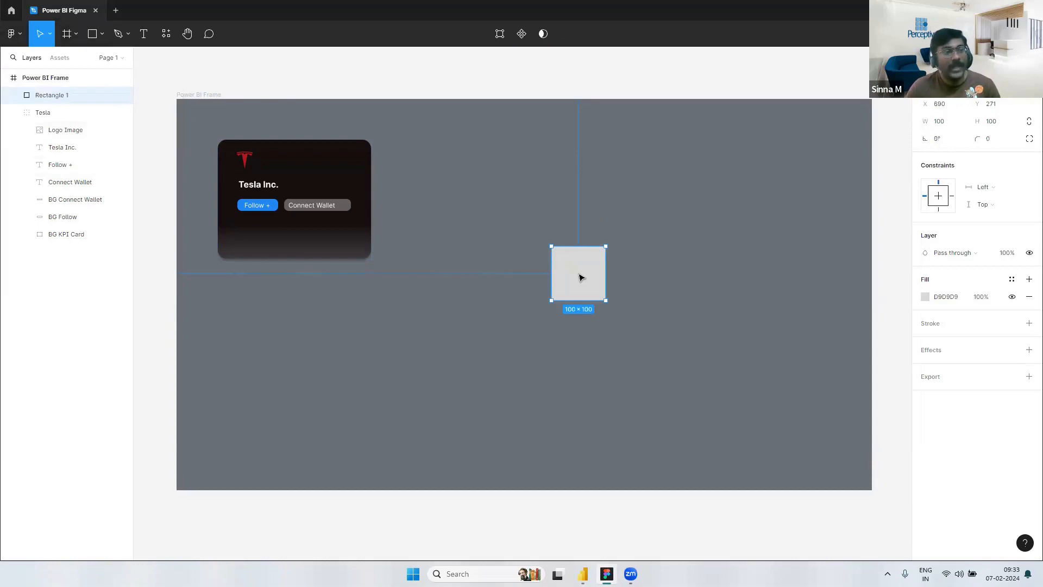
key("Delete")
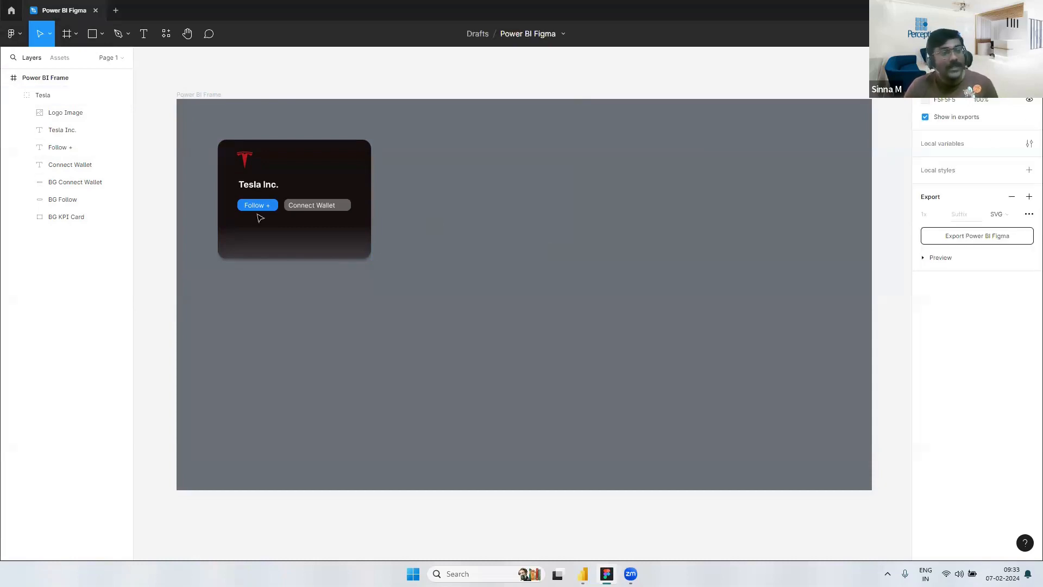
Step: Duplicate the Tesla card group and place the copy beside the original, level with it in the Power BI Frame
left_click(292, 251)
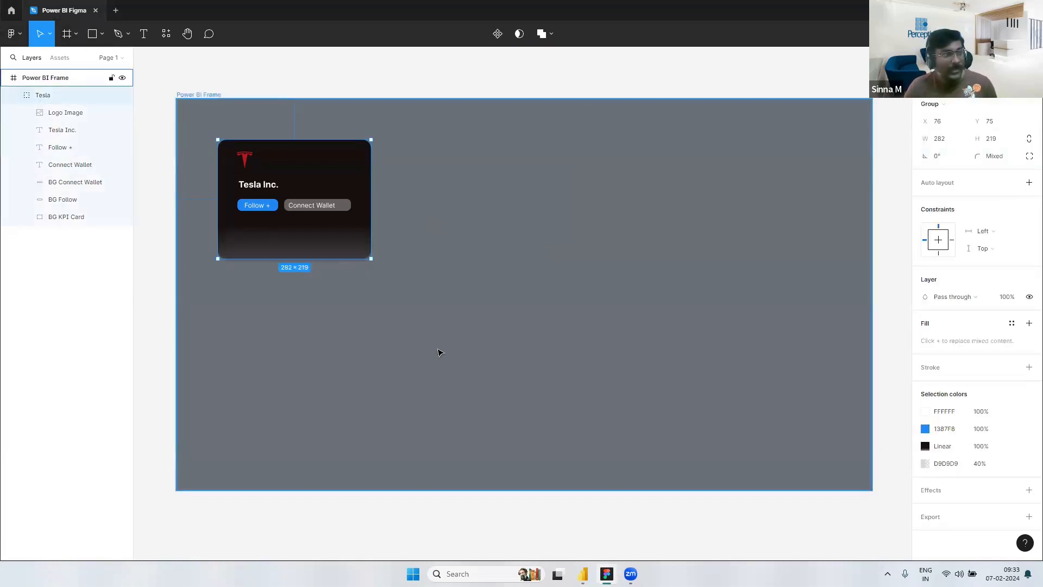
key("ctrl+d")
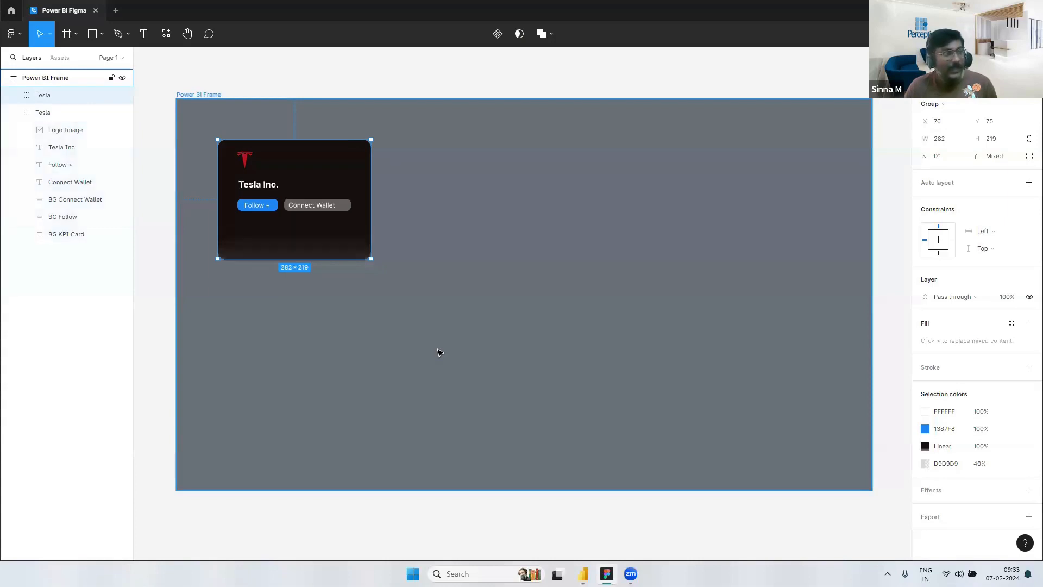
left_click(14, 112)
left_click_drag(292, 170, 482, 184)
left_click(504, 326)
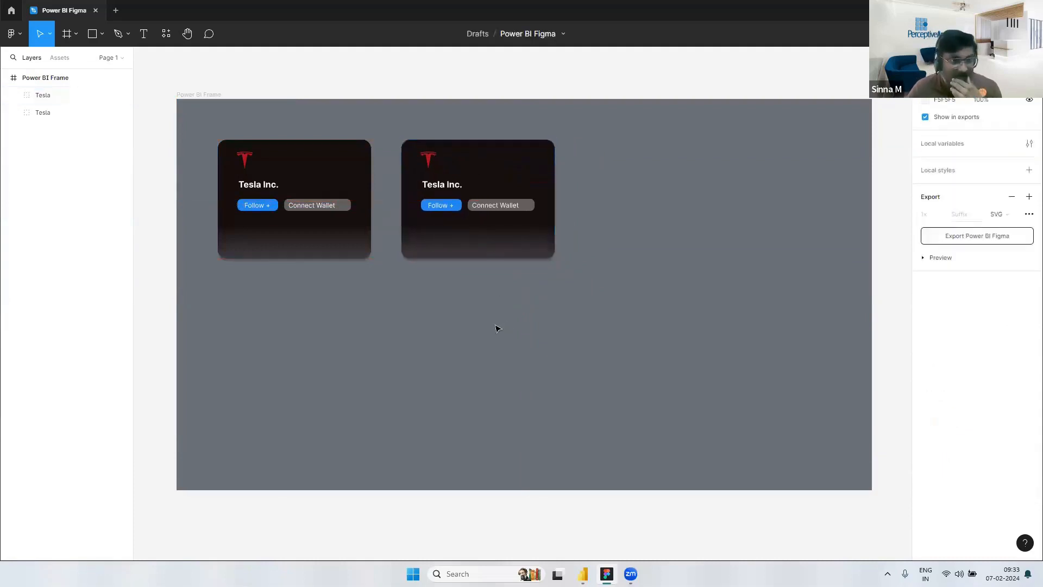
left_click(272, 203)
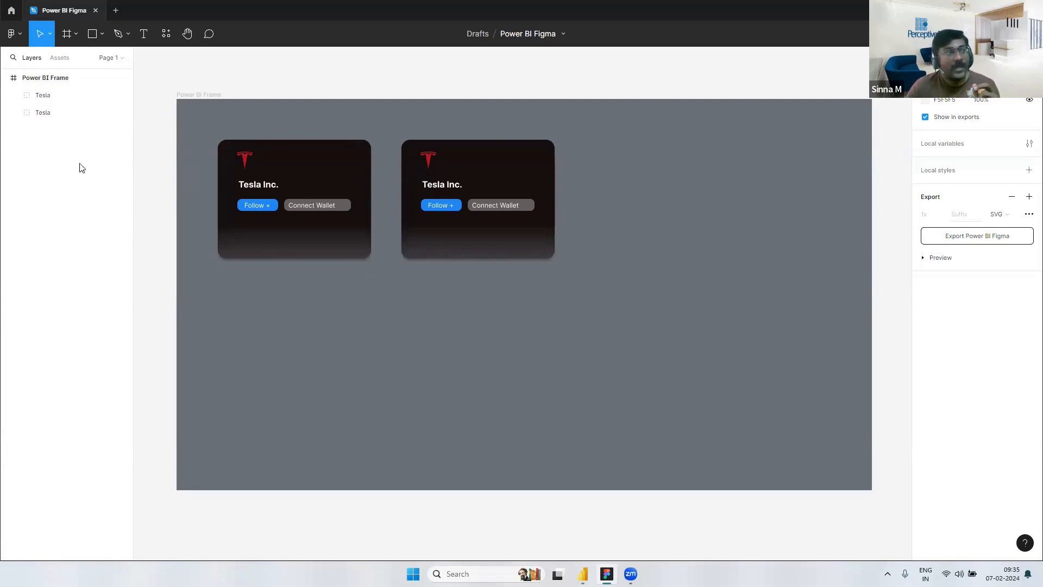
left_click(93, 35)
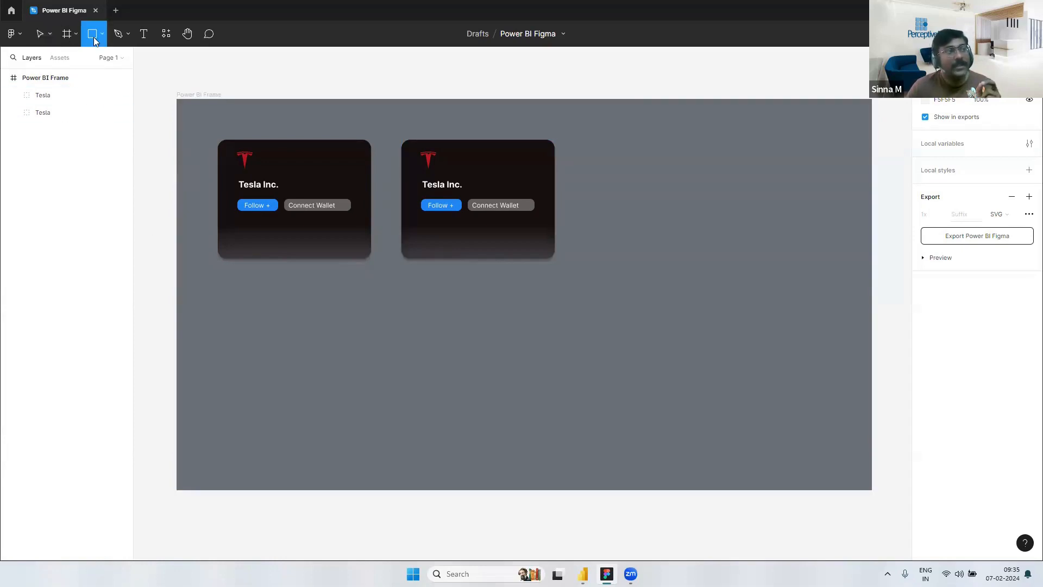
left_click(150, 123)
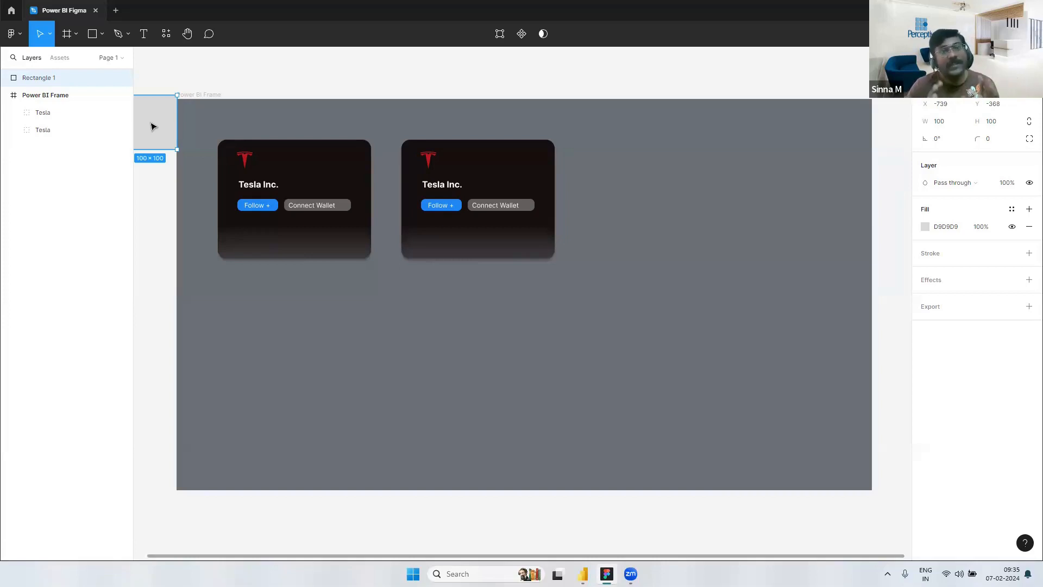
left_click_drag(152, 120, 274, 289)
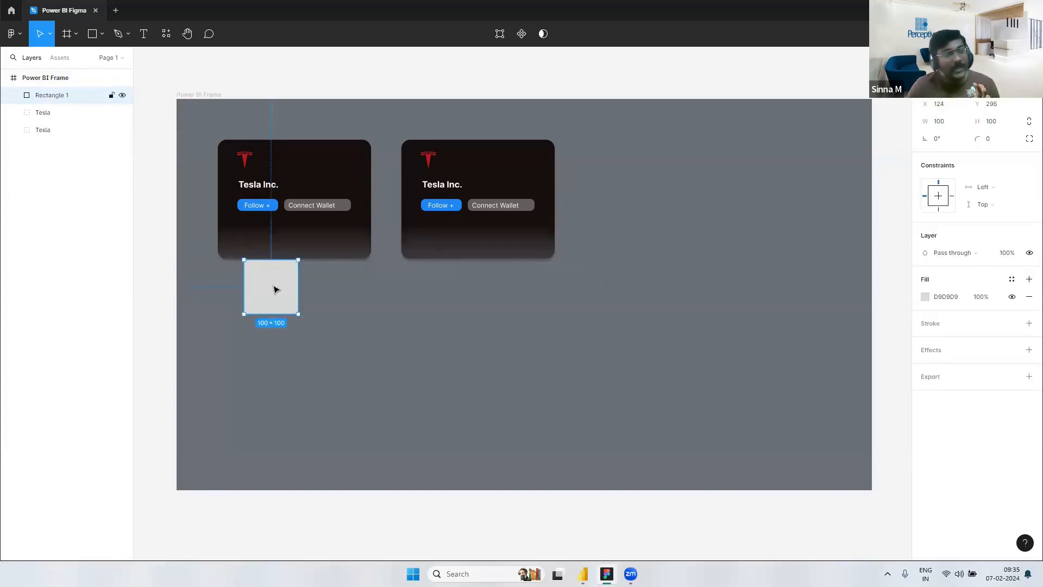
key("Delete")
left_click(58, 59)
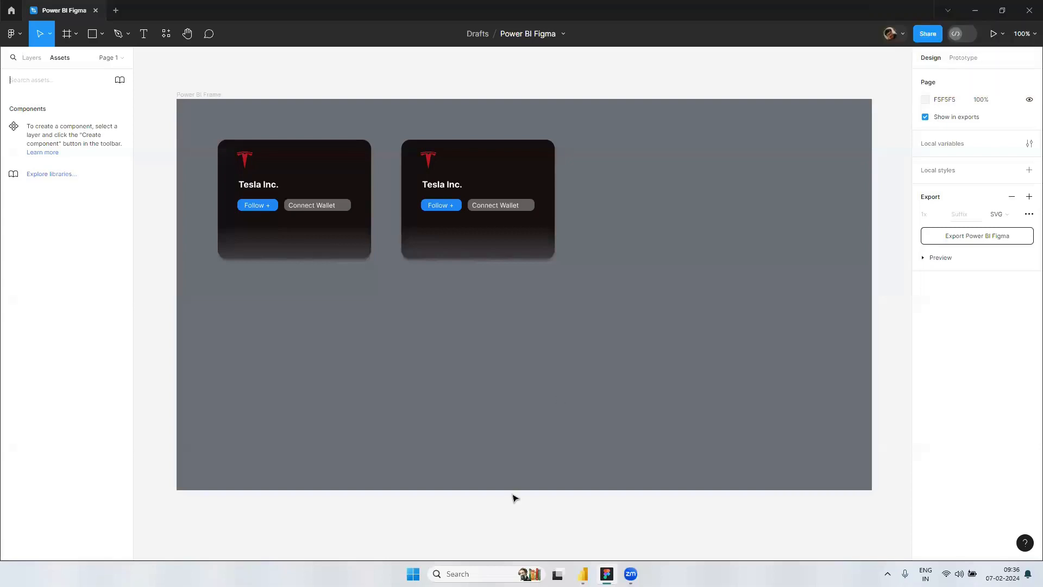
Step: Switch to Power BI and examine the Text Vacancy Rate Variation formula's number formatting, negative-value condition, plus sign and arrow references
key("alt+Tab")
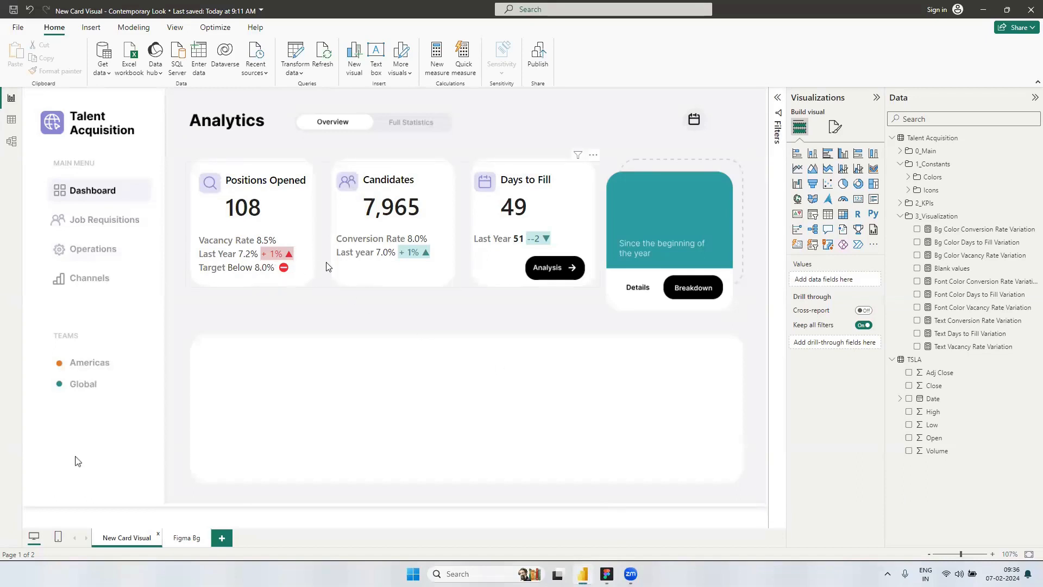
left_click(967, 347)
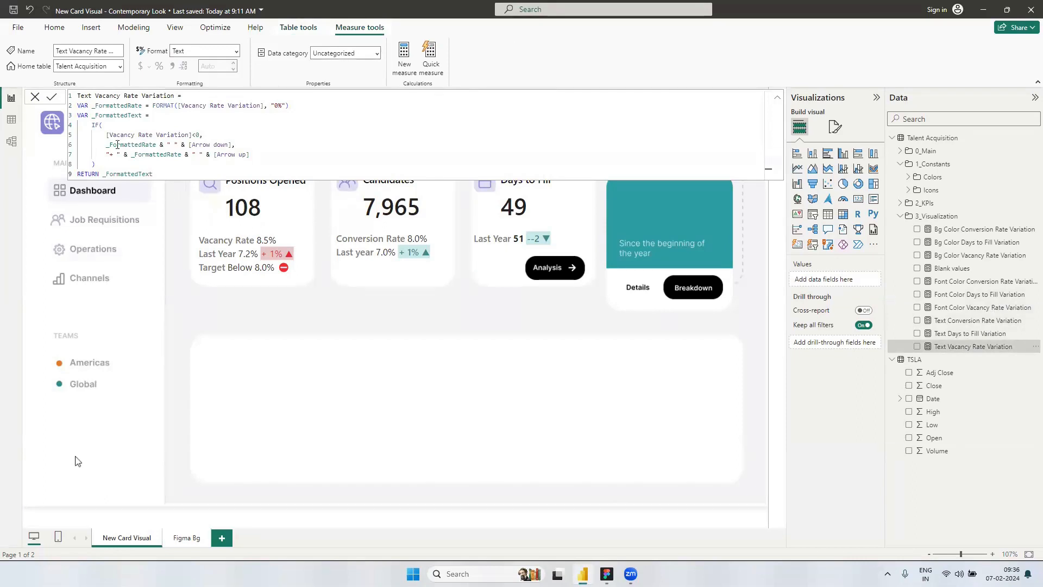
left_click_drag(107, 145, 159, 147)
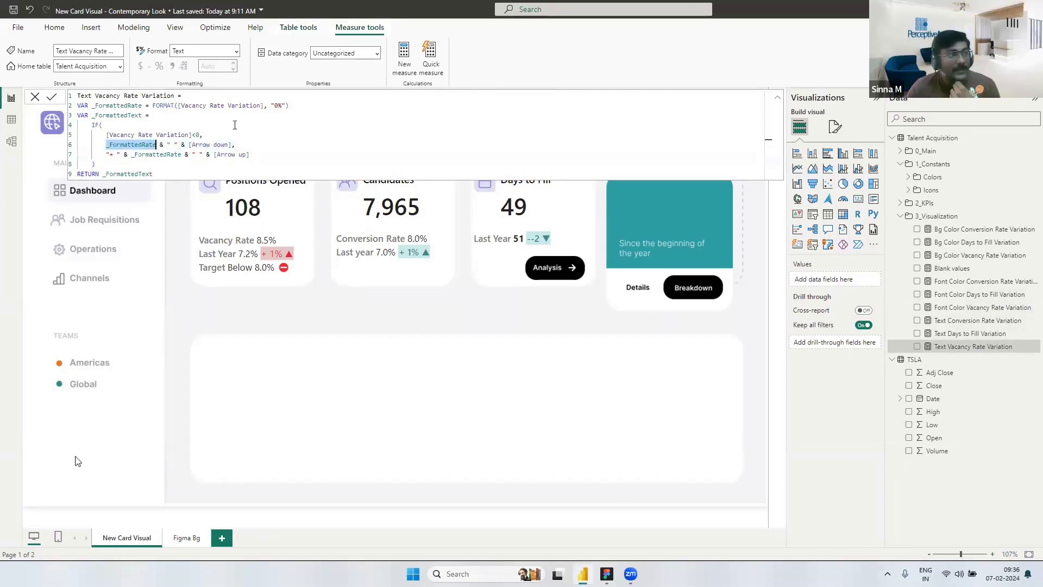
left_click_drag(291, 105, 153, 106)
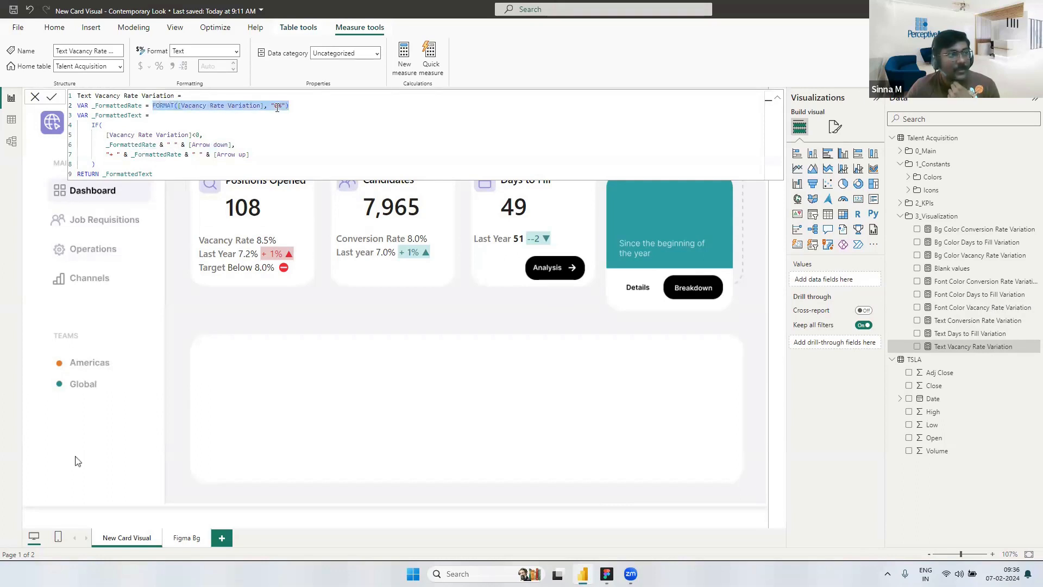
left_click_drag(167, 144, 232, 143)
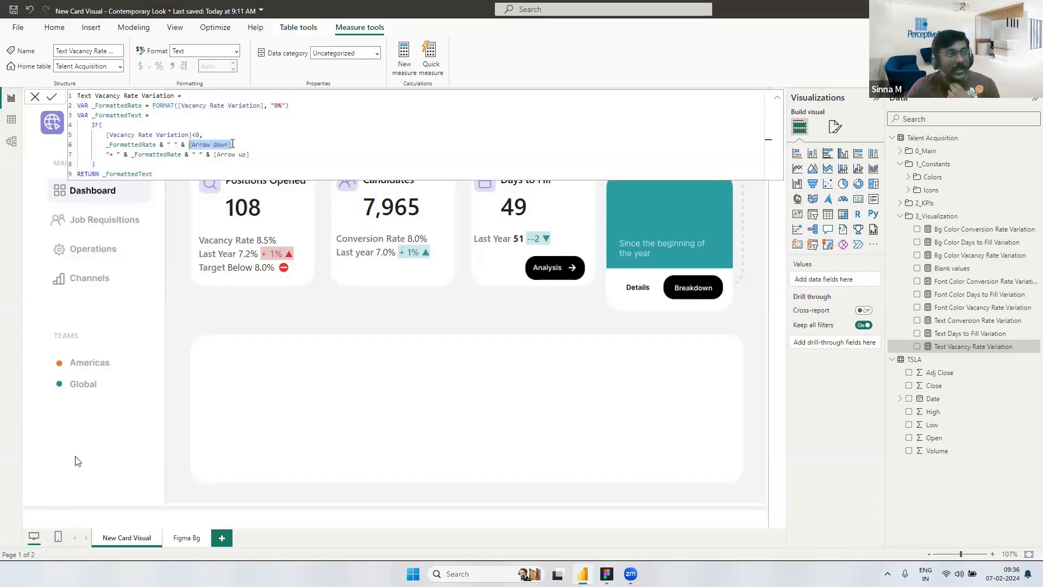
left_click_drag(201, 135, 192, 134)
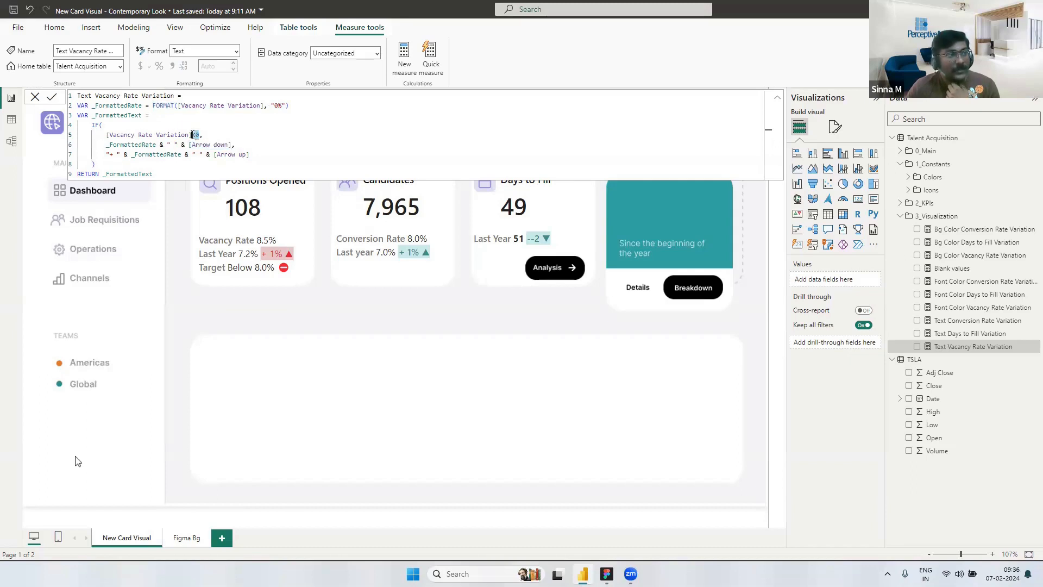
left_click_drag(109, 156, 125, 153)
left_click(107, 145)
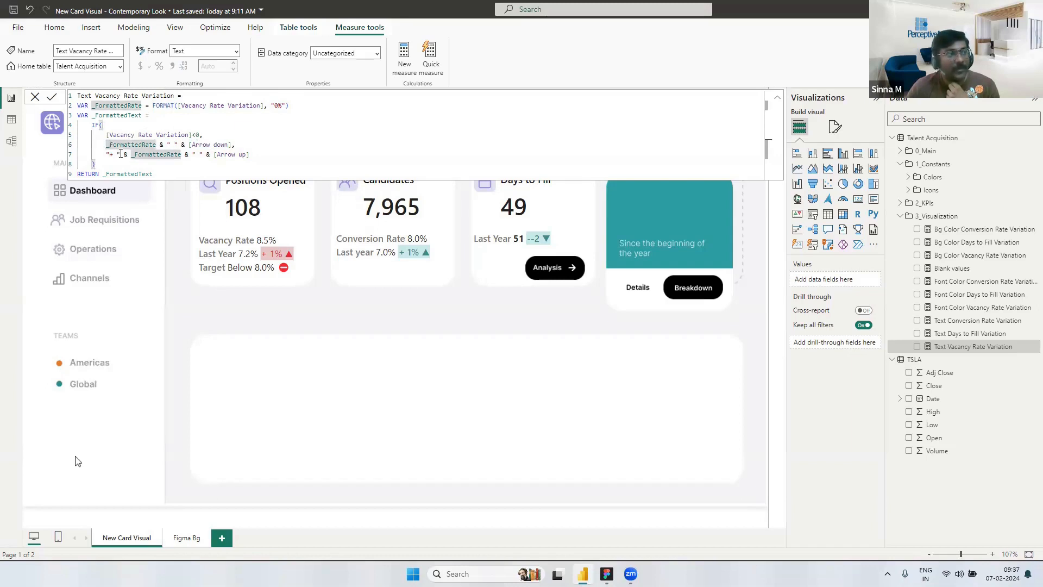
left_click(122, 155)
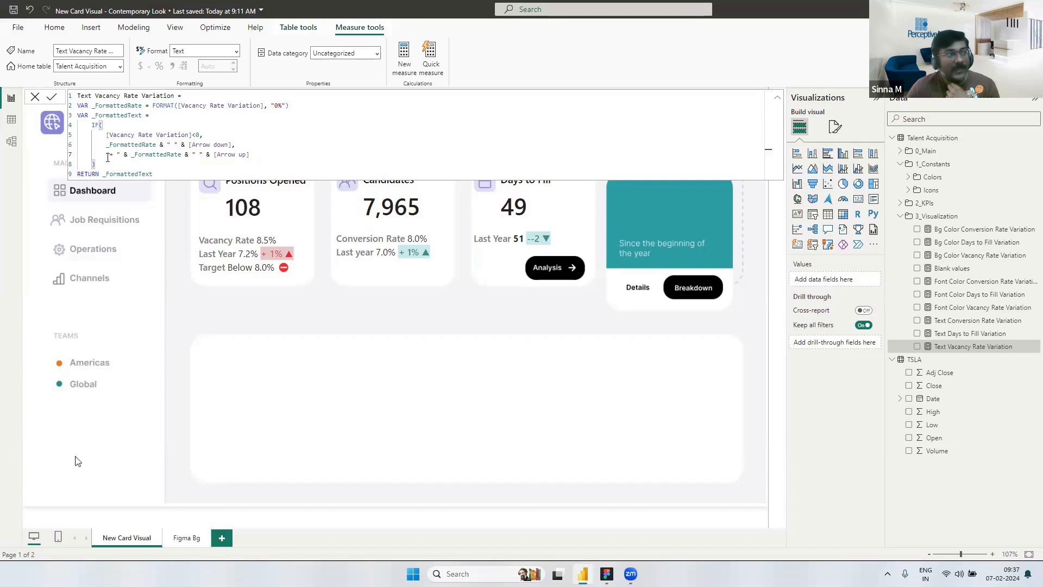
left_click_drag(106, 155, 124, 155)
left_click(252, 156)
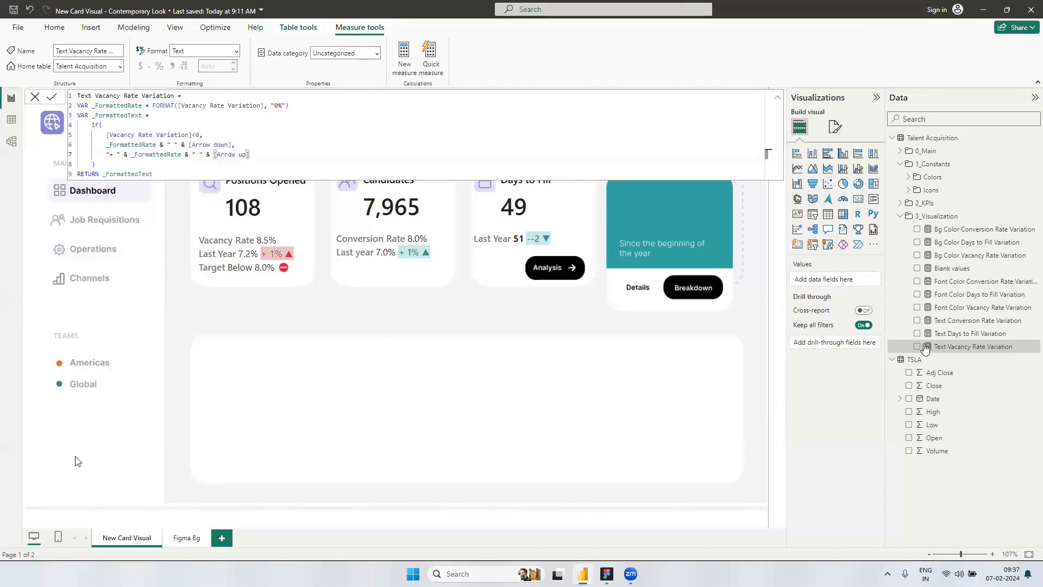
Step: Expand the Colors and Icons folders and examine the formulas of the Arrow down and Arrow up measures
left_click(909, 177)
left_click(909, 242)
left_click(946, 255)
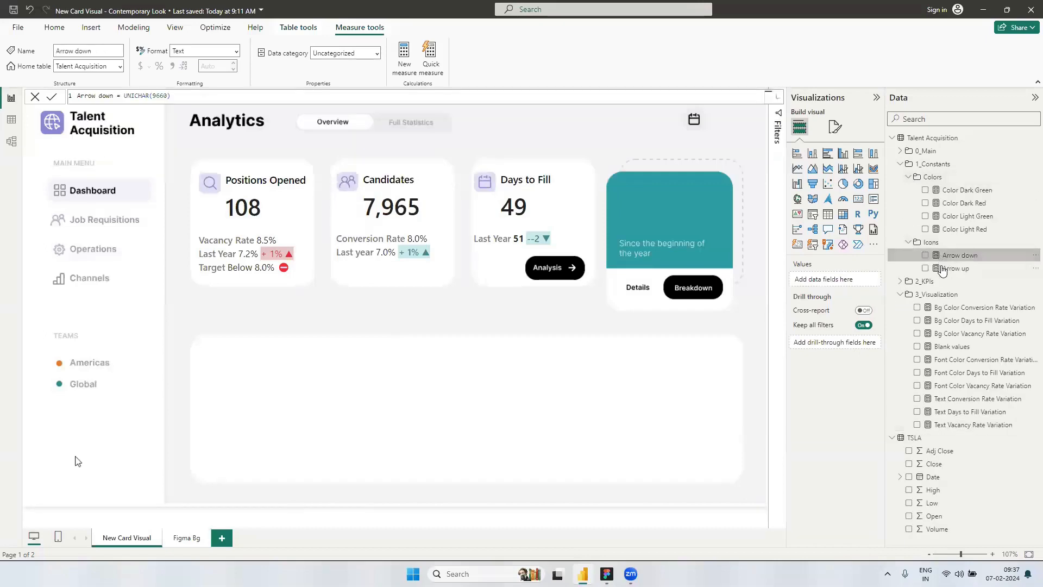
left_click(943, 269)
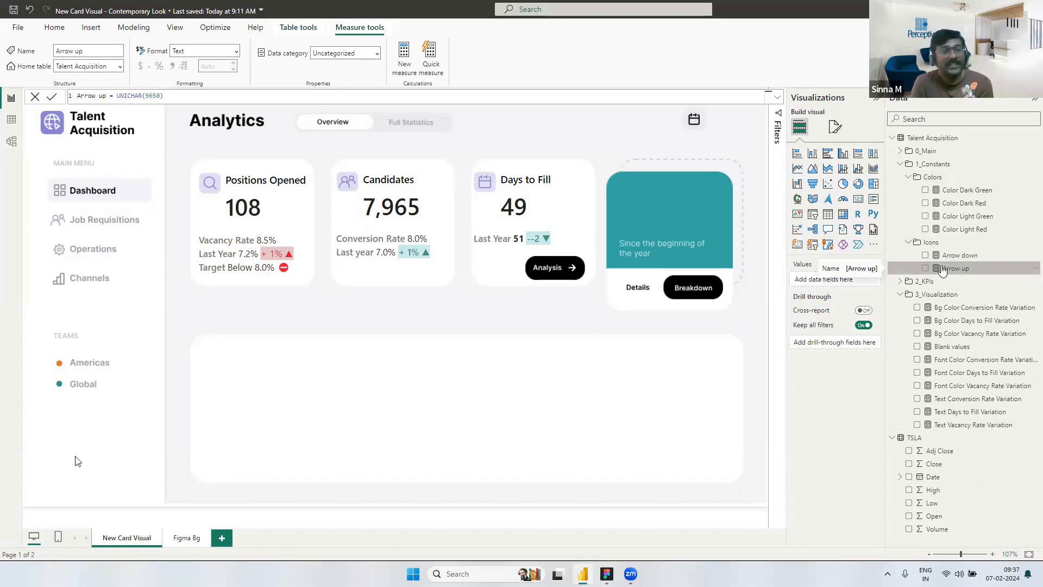
Step: Expand the 2_KPIs folder and examine the emoji icons returned by the Target Result measure's IF formula
left_click(902, 282)
scroll(950, 272, "down", 5)
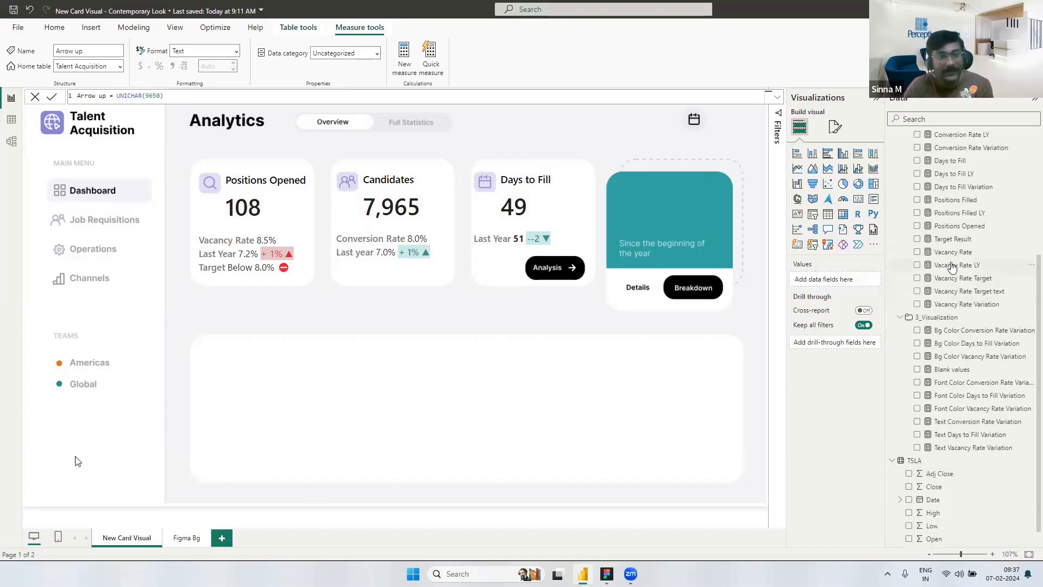
left_click(953, 239)
left_click_drag(118, 125, 110, 125)
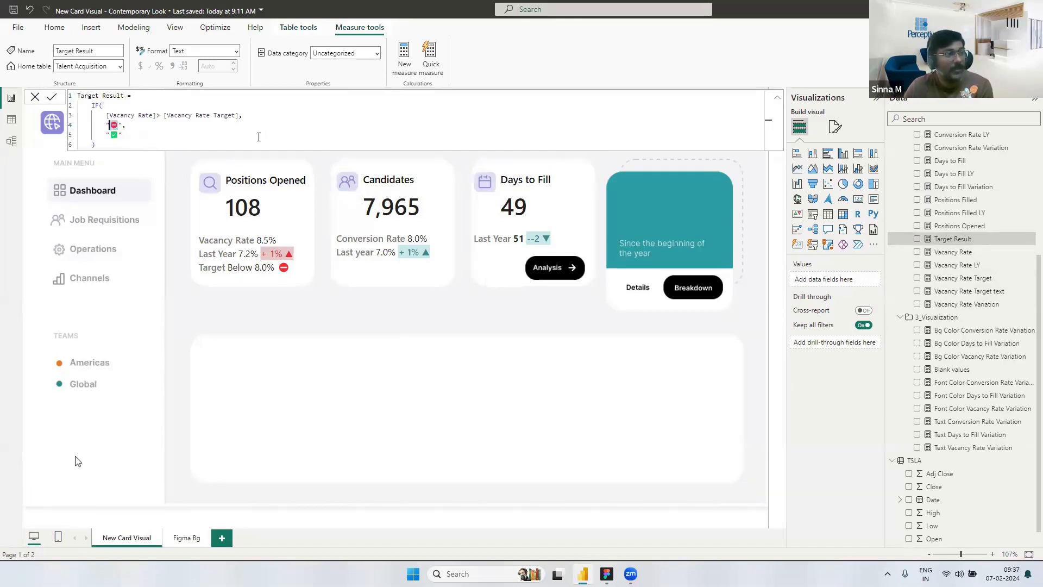